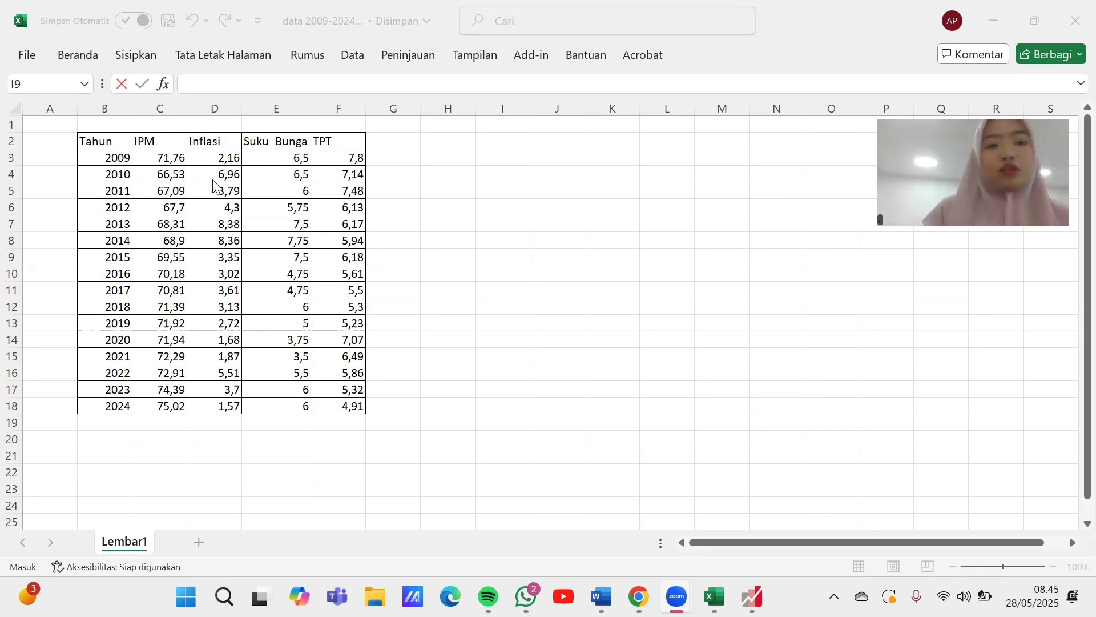
# Copy the IPM, Inflasi, Suku_Bunga and TPT columns with their headers, range C2:F18, leaving out the Tahun column
pyautogui.click(160, 140)
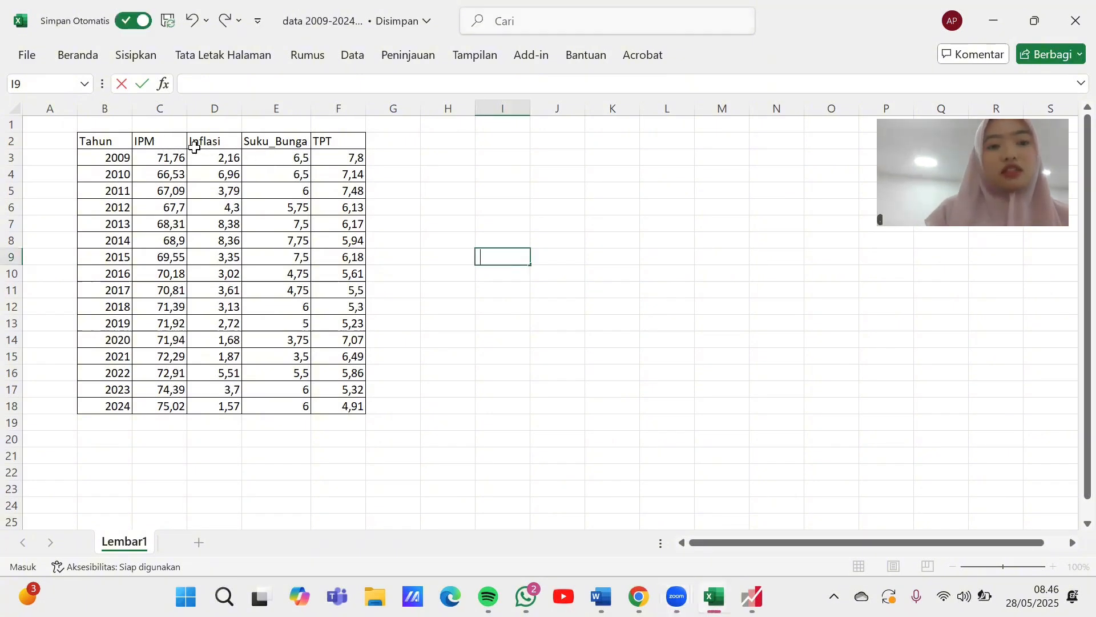
pyautogui.moveTo(170, 142); pyautogui.dragTo(324, 405)
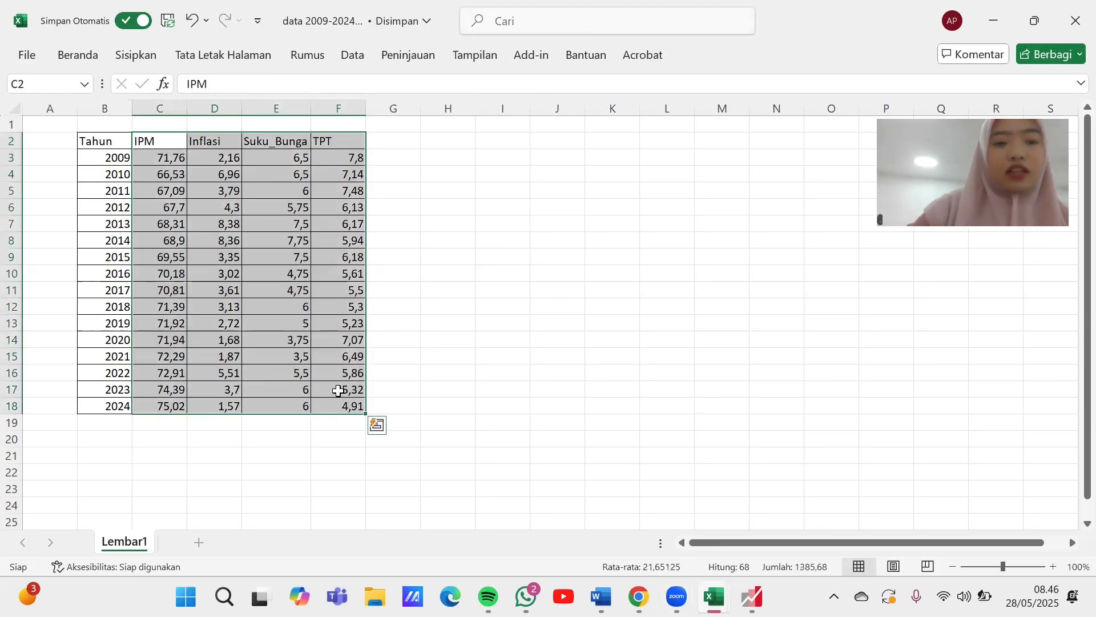
pyautogui.hotkey('ctrl', 'c')
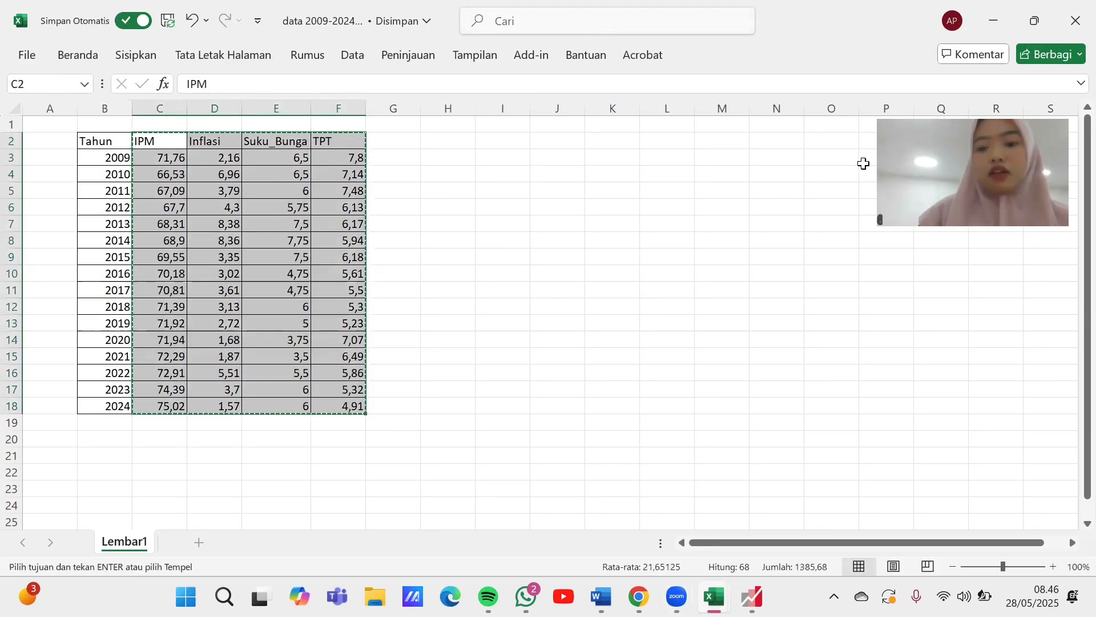
# Switch to EViews and create a dated, regular-frequency annual workfile running from 2009 to 2024
pyautogui.click(753, 597)
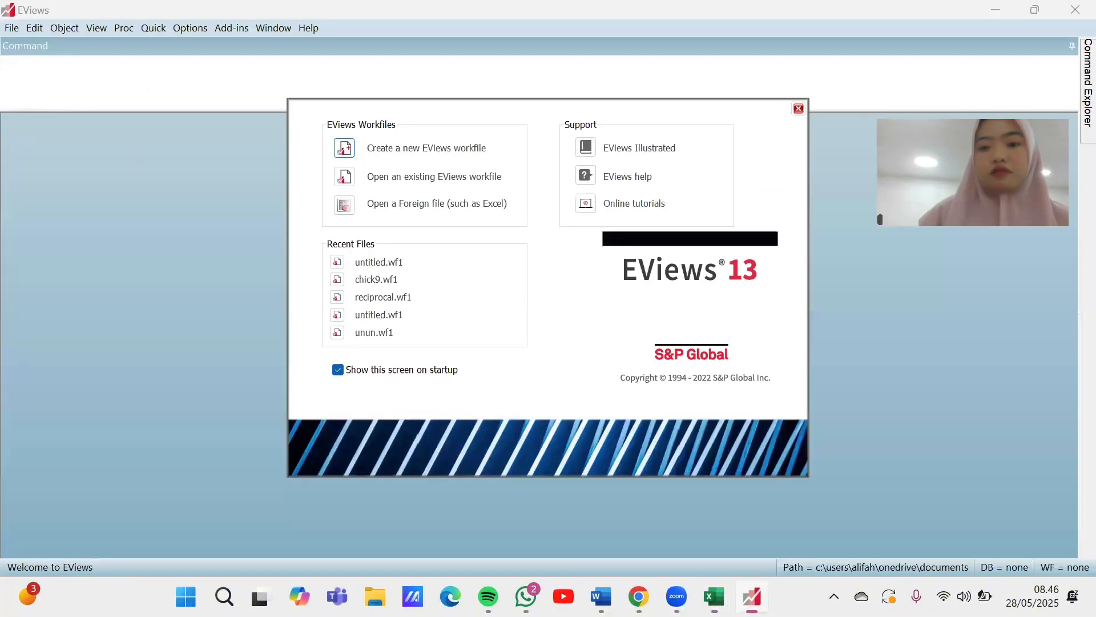
pyautogui.click(448, 151)
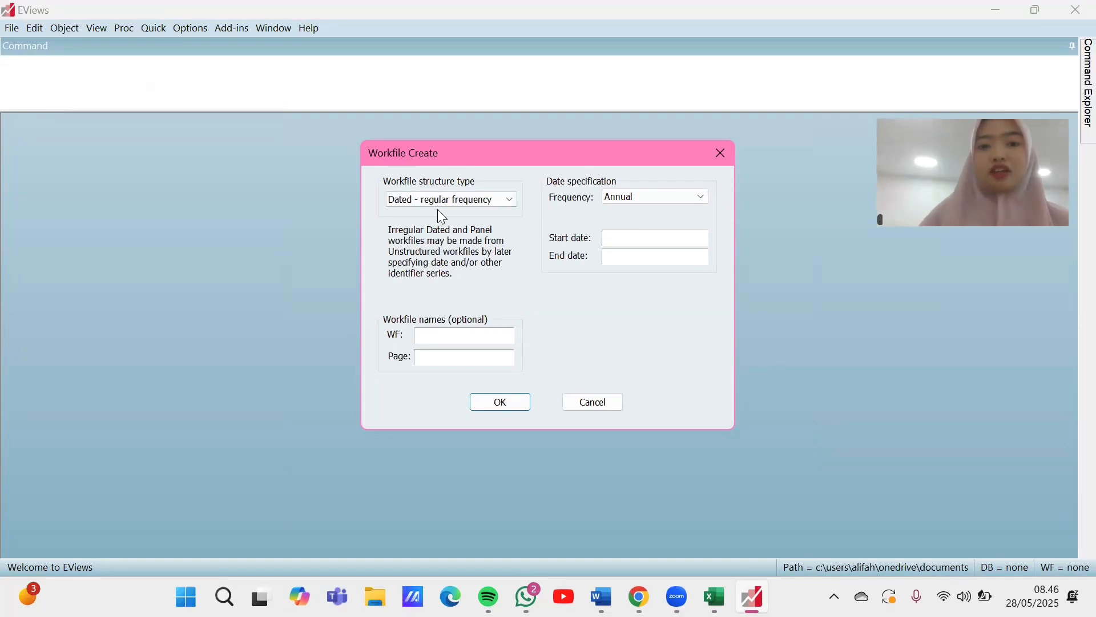
pyautogui.click(622, 244)
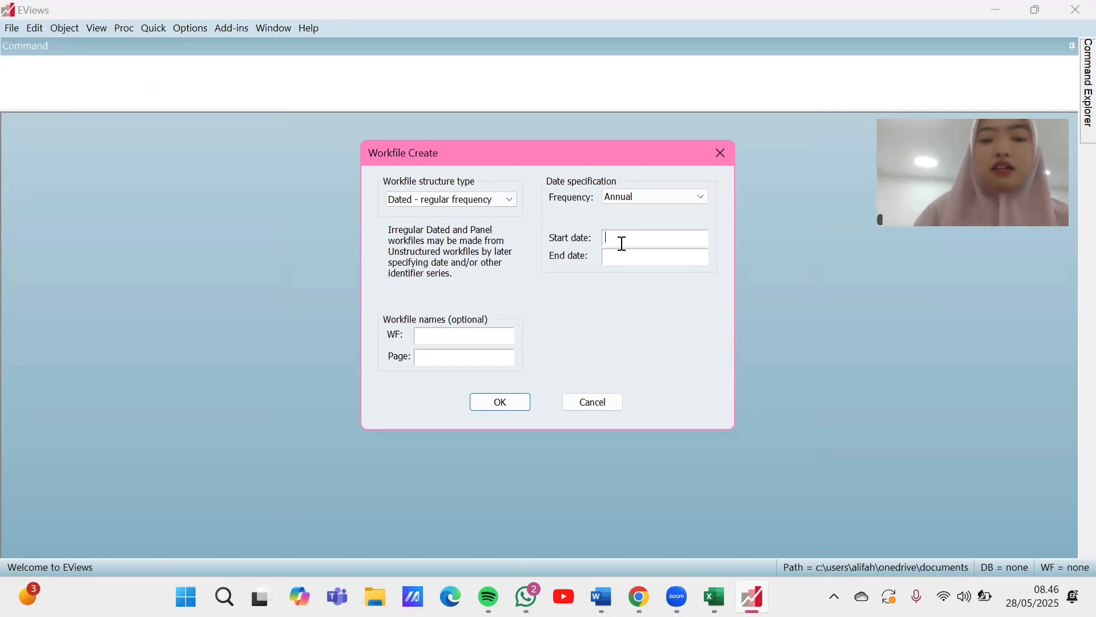
pyautogui.write('2')
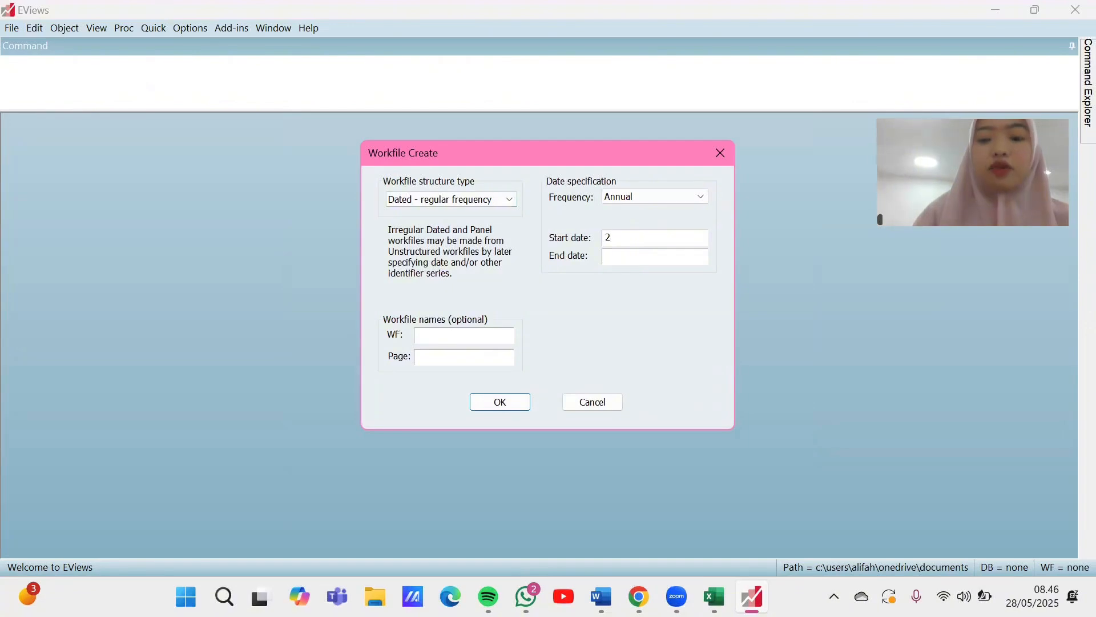
pyautogui.write('009')
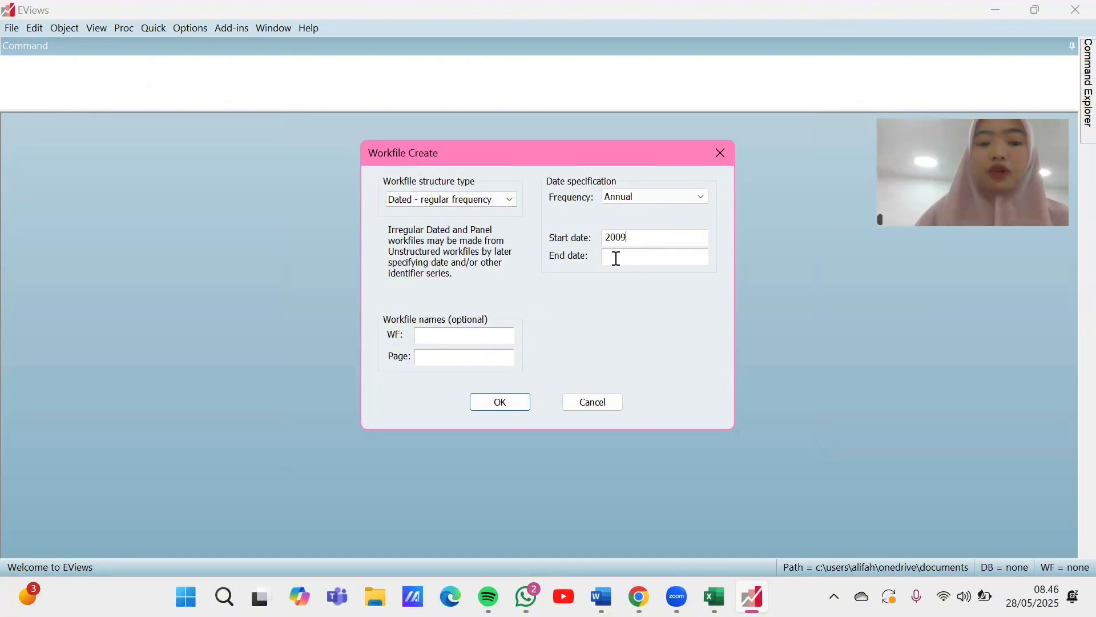
pyautogui.click(616, 258)
pyautogui.write('2024')
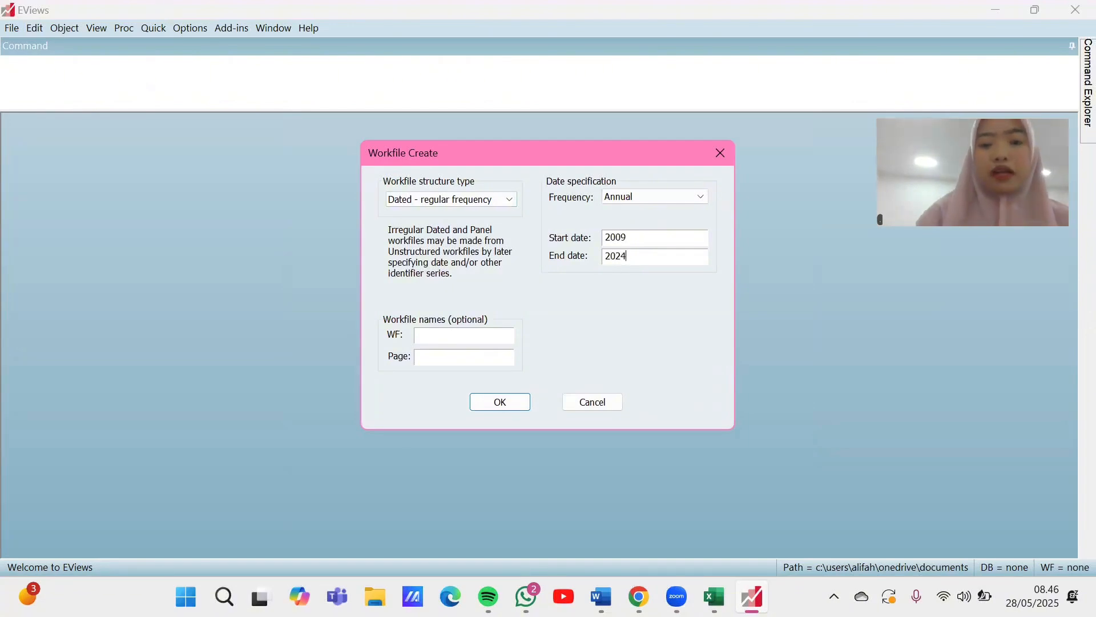
pyautogui.click(500, 403)
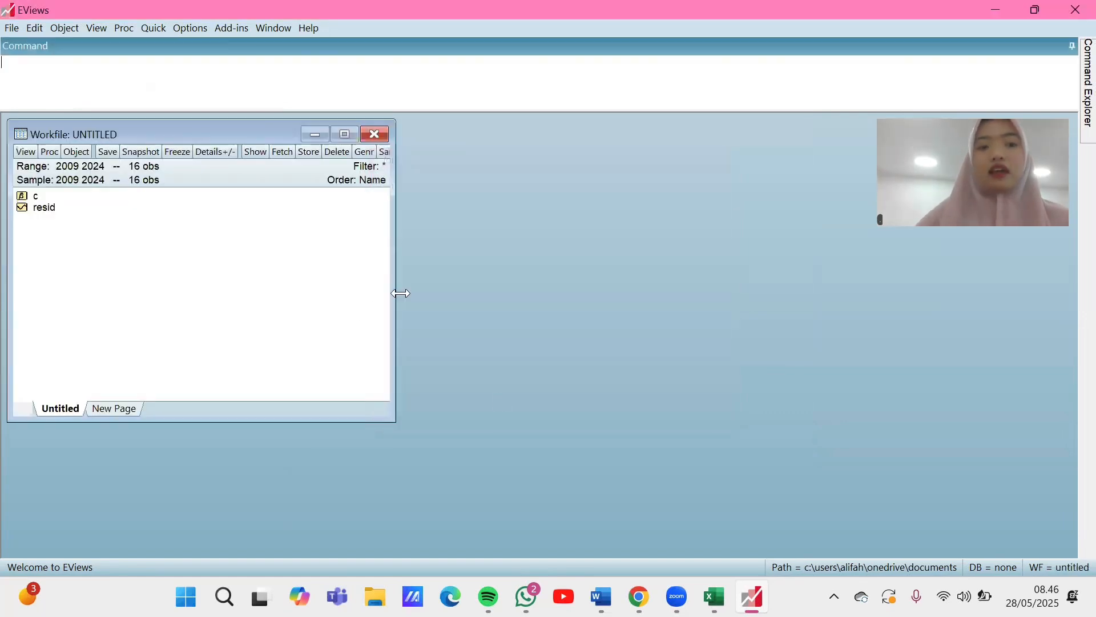
# Open an empty group and paste the copied data with the series names into the row above 2009
pyautogui.click(154, 29)
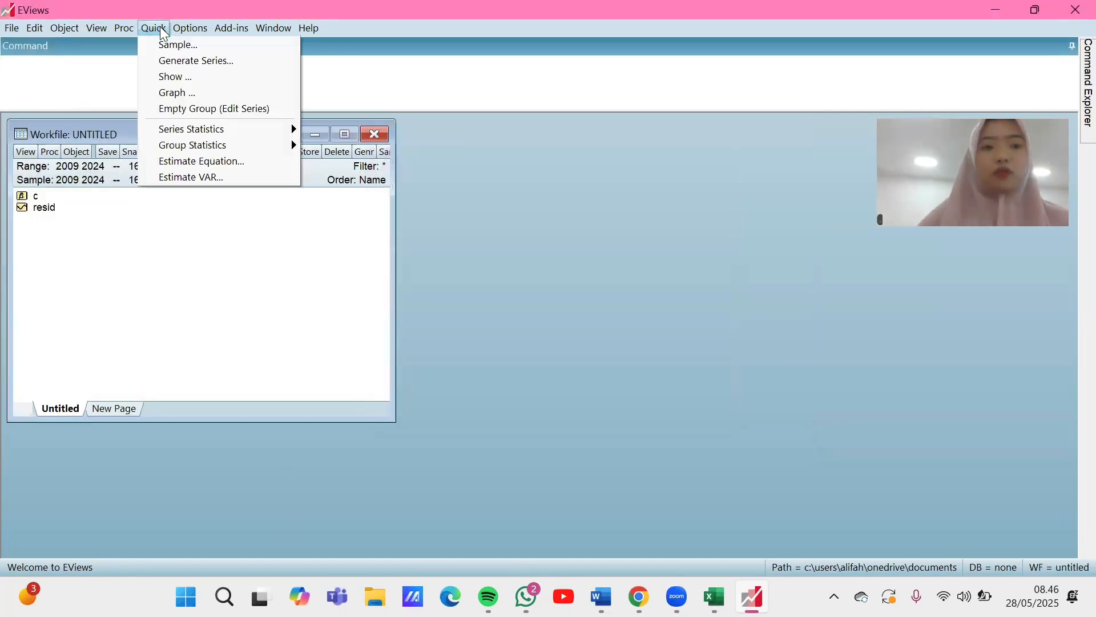
pyautogui.click(178, 110)
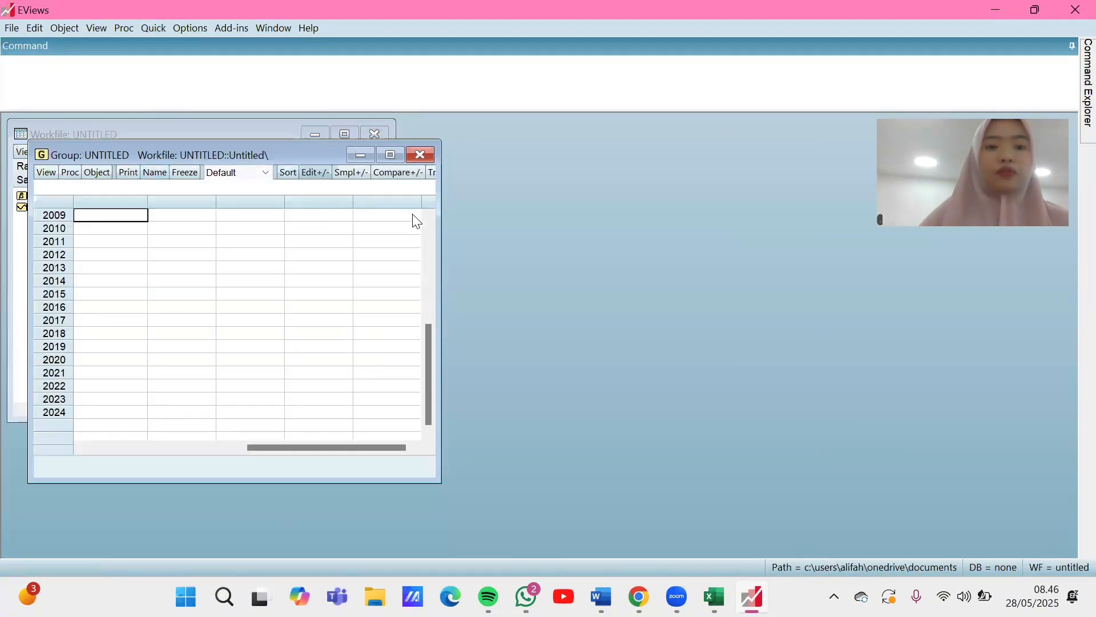
pyautogui.click(434, 217)
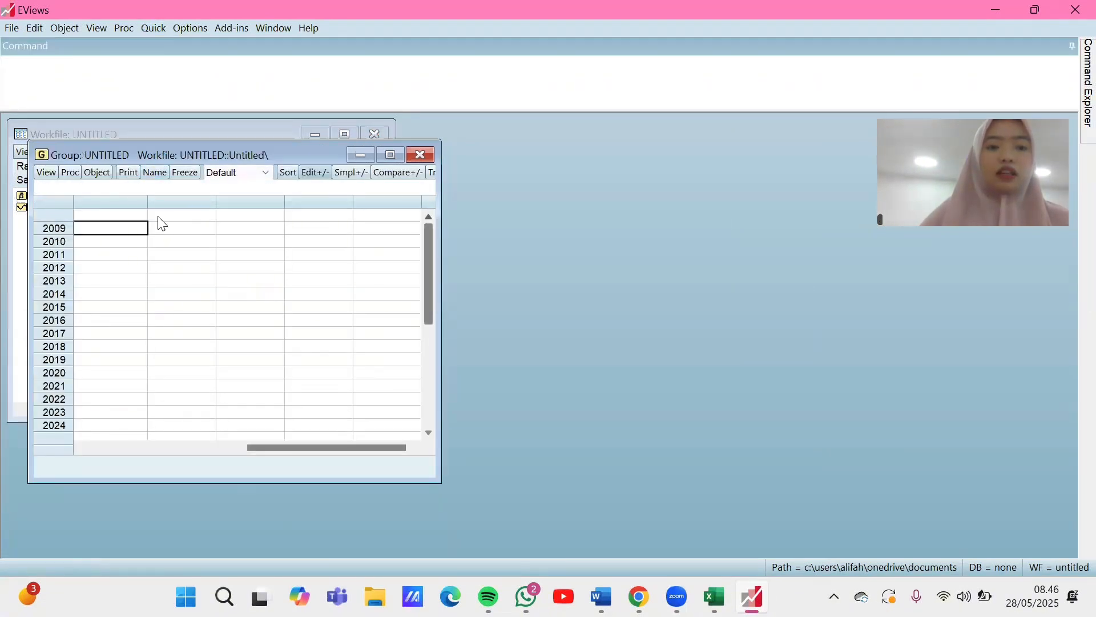
pyautogui.click(143, 215)
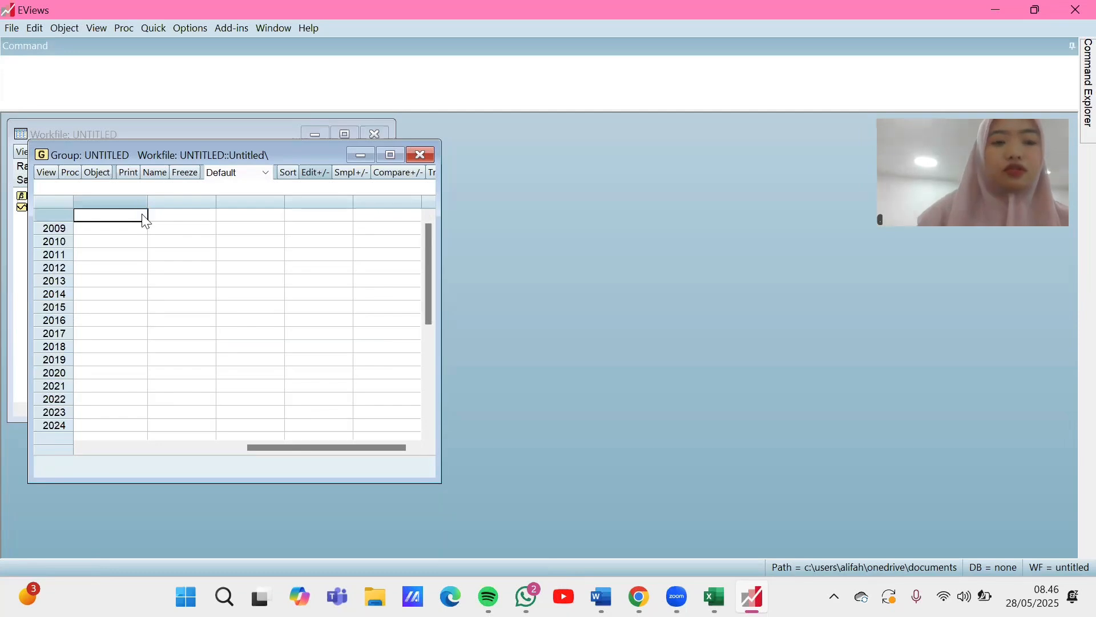
pyautogui.write('IPM\tINFLASI\tSUKU_BUNGA\tTPT 71.76000\t2.160000\t6.500000\t7.800000 66.53000\t6.960000\t6.500000\t7.140000 67.09000\t3.790000\t6.000000\t7.480000 67.70000\t4.300000\t5.750000\t6.130000 68.31000\t8.380000\t7.500000\t6.170000 68.90000\t8.360000\t7.750000\t5.940000 69.55000\t3.350000\t7.500000\t6.180000 70.18000\t3.020000\t4.750000\t5.610000 70.81000\t3.610000\t4.750000\t5.500000 71.39000\t3.130000\t6.000000\t5.300000 71.92000\t2.720000\t5.000000\t5.230000 71.94000\t1.680000\t3.750000\t7.070000 72.29000\t1.870000\t3.500000\t6.490000 72.91000\t5.510000\t5.500000\t5.860000 74.39000\t3.700000\t6.000000\t5.320000 75.02000\t1.570000\t6.000000\t4.910000')
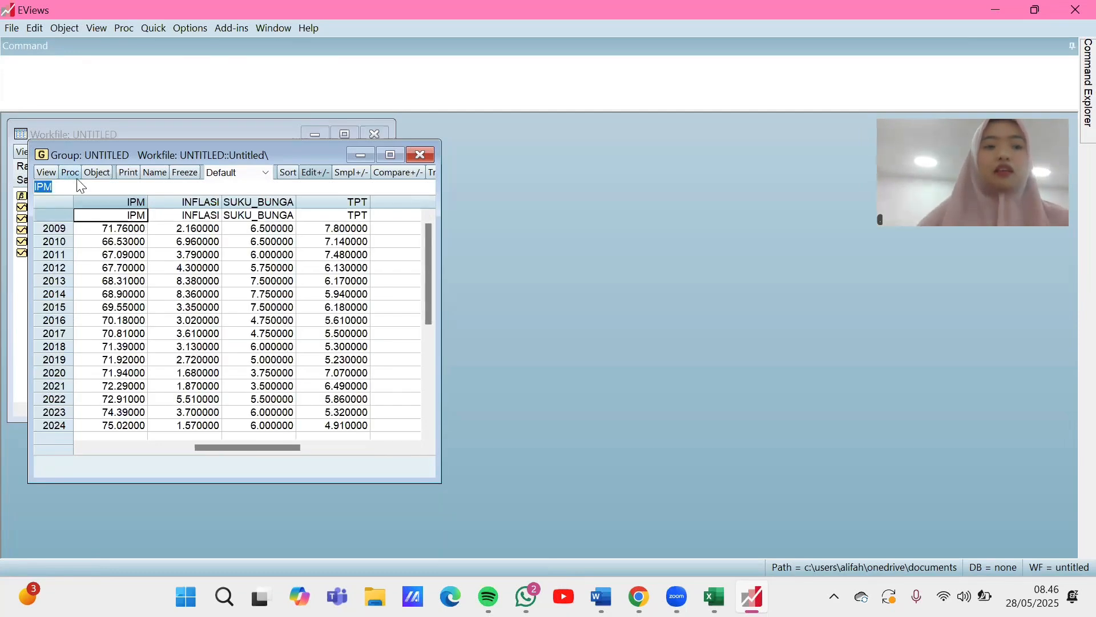
pyautogui.click(384, 306)
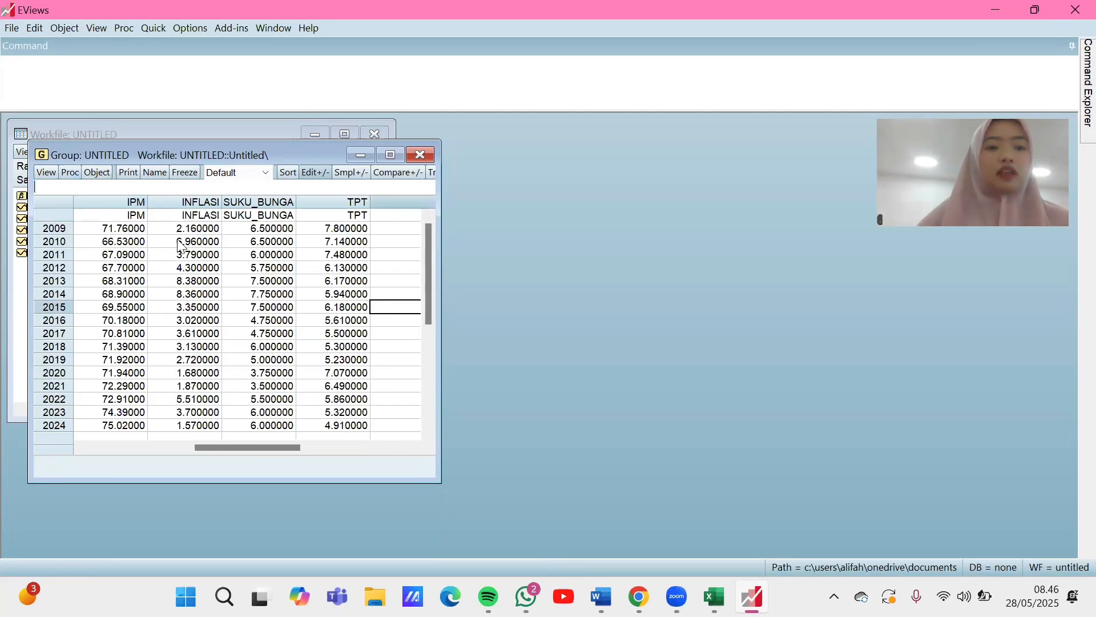
# Estimate a Least Squares equation from the group with the specification "ipm c inflasi suku_bunga tpt" over the sample 2009 2024
pyautogui.click(70, 174)
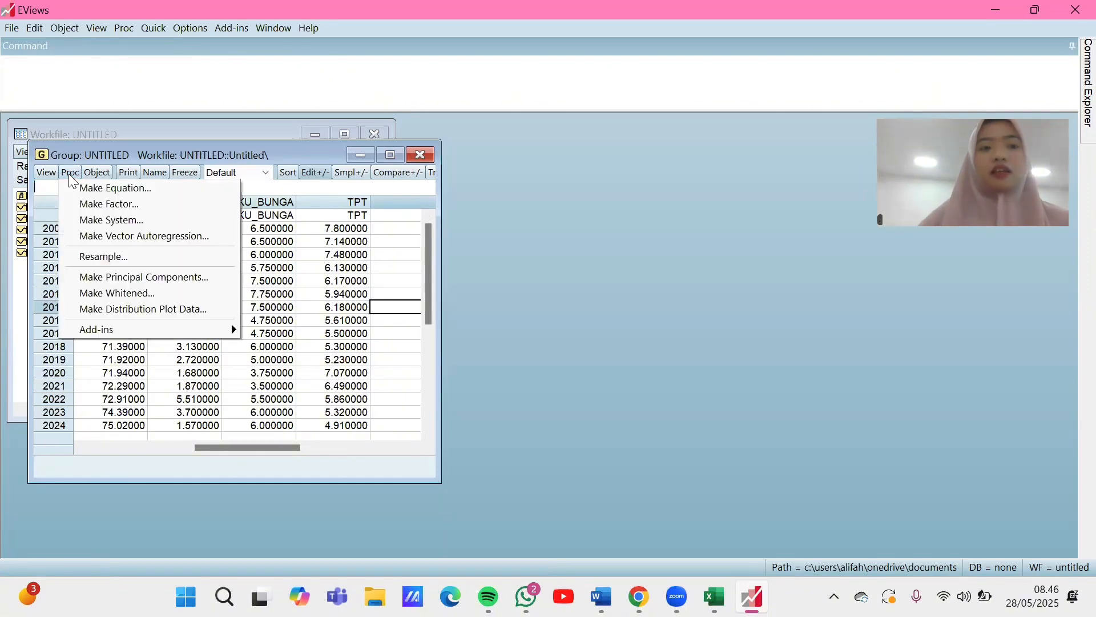
pyautogui.click(128, 189)
pyautogui.click(512, 197)
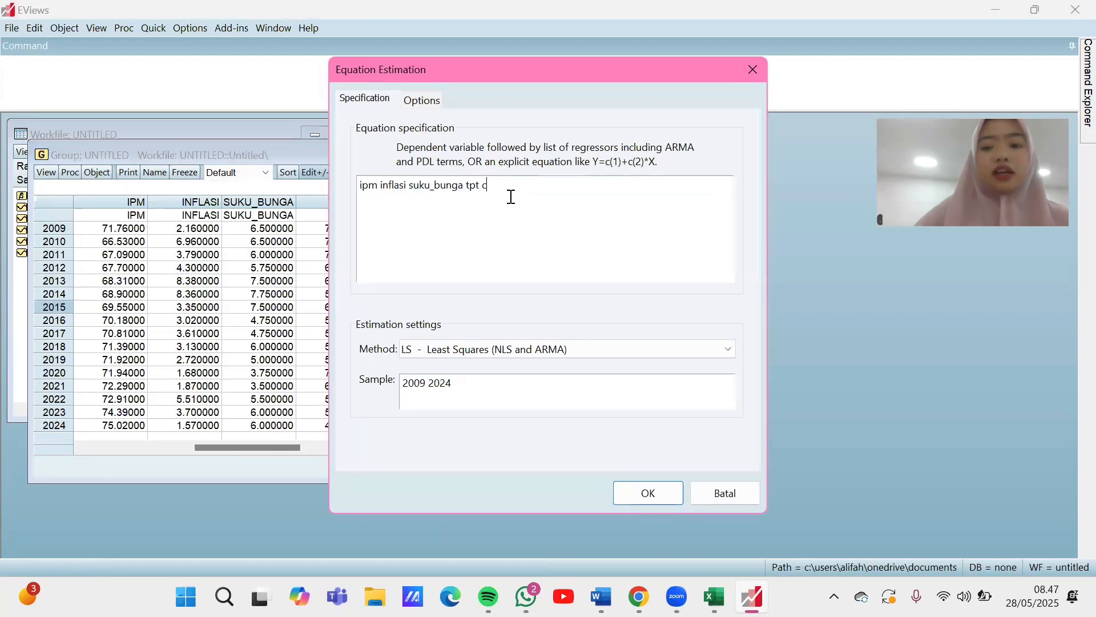
pyautogui.click(382, 188)
pyautogui.write('c')
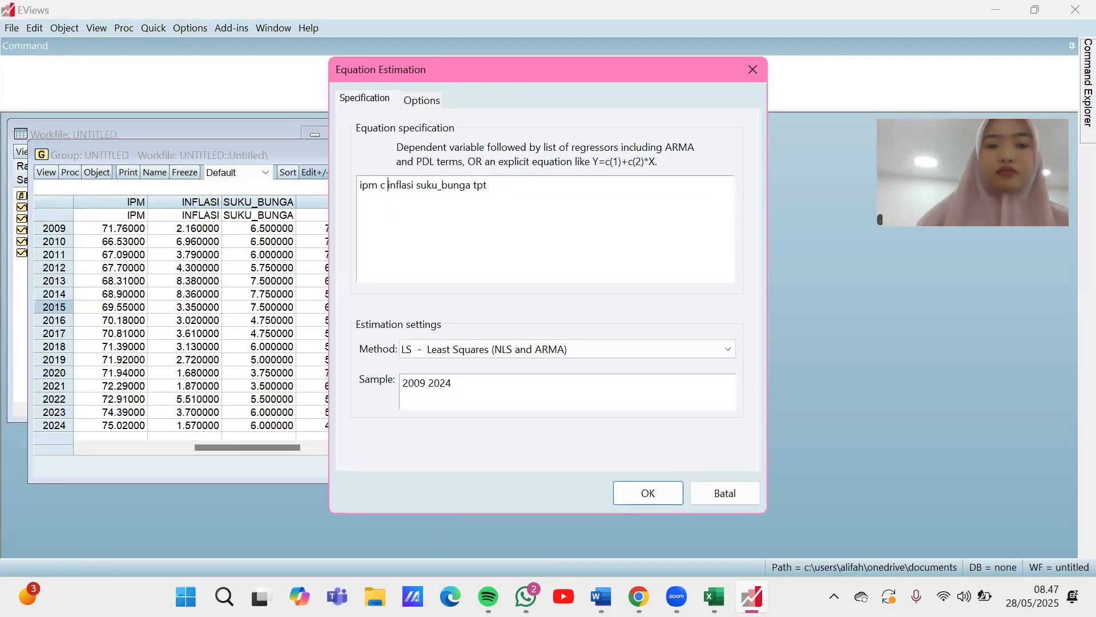
pyautogui.click(669, 494)
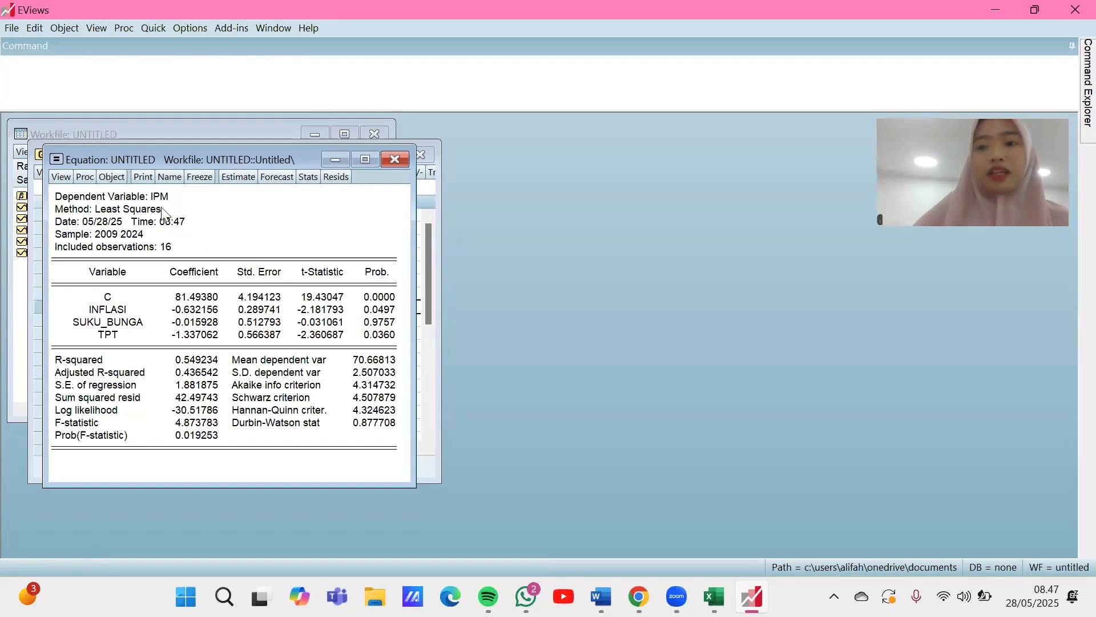
# Run the Histogram - Normality Test on the equation's residuals and shift the equation window slightly
pyautogui.click(60, 178)
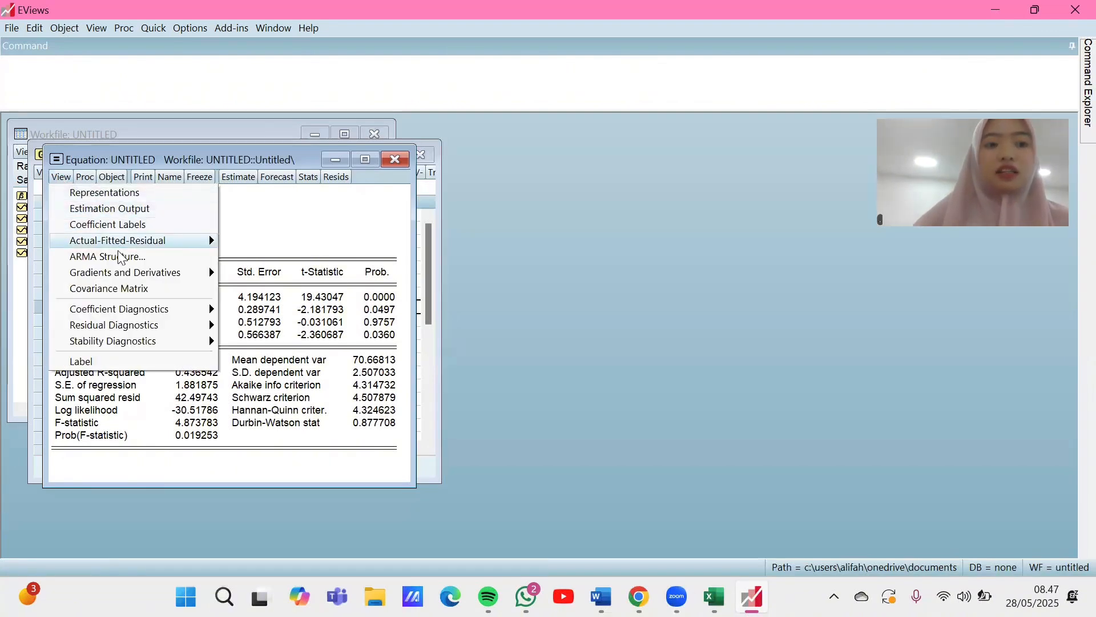
pyautogui.moveTo(143, 329)
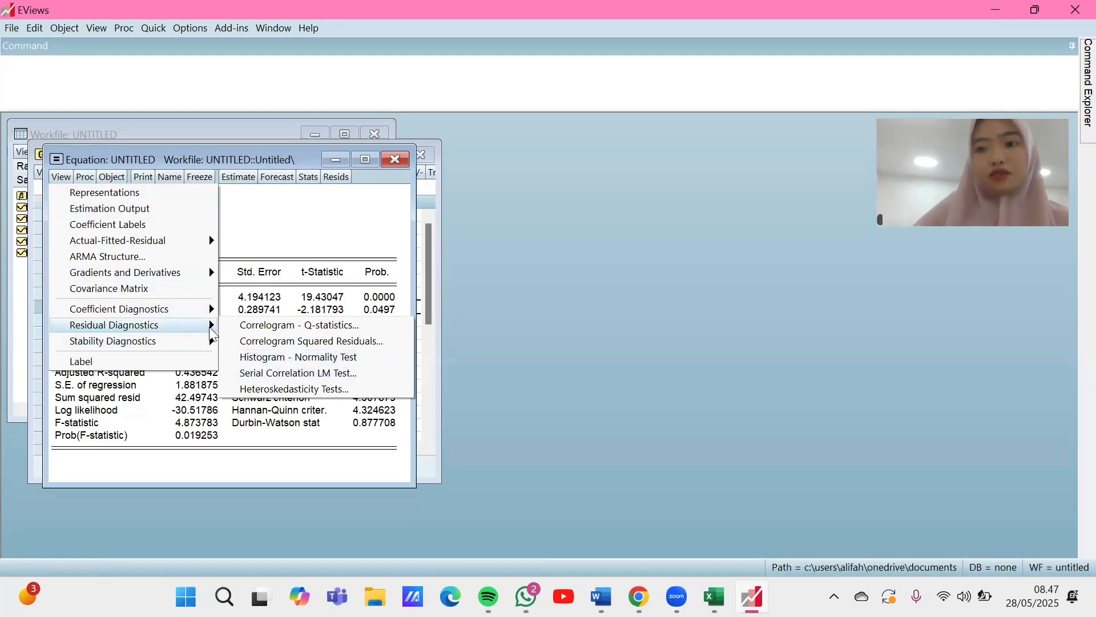
pyautogui.click(269, 357)
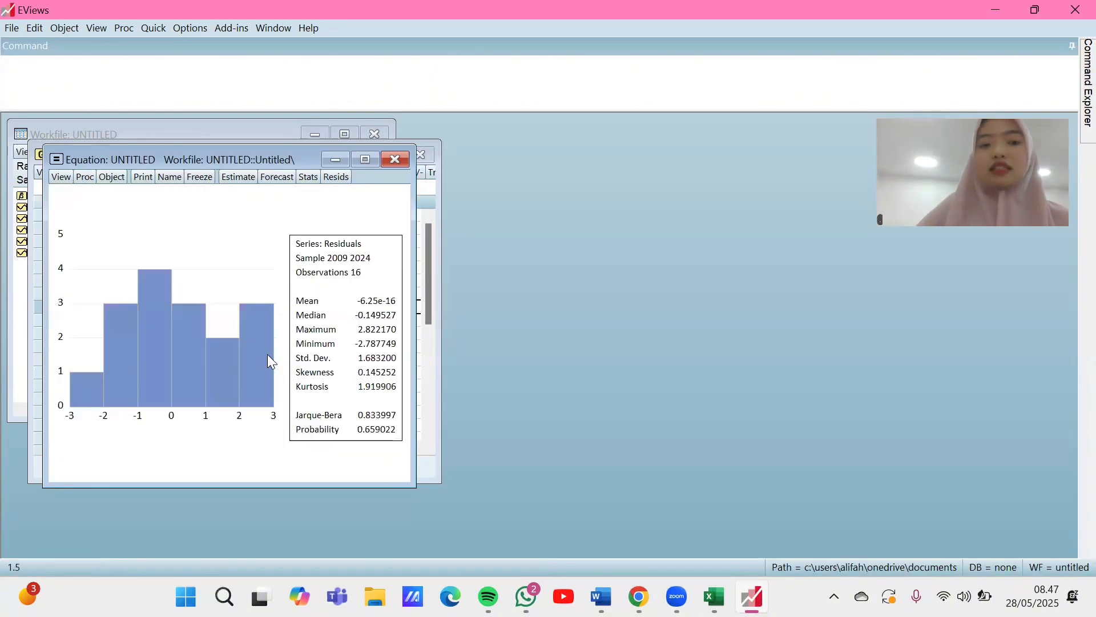
pyautogui.moveTo(282, 153); pyautogui.dragTo(275, 148)
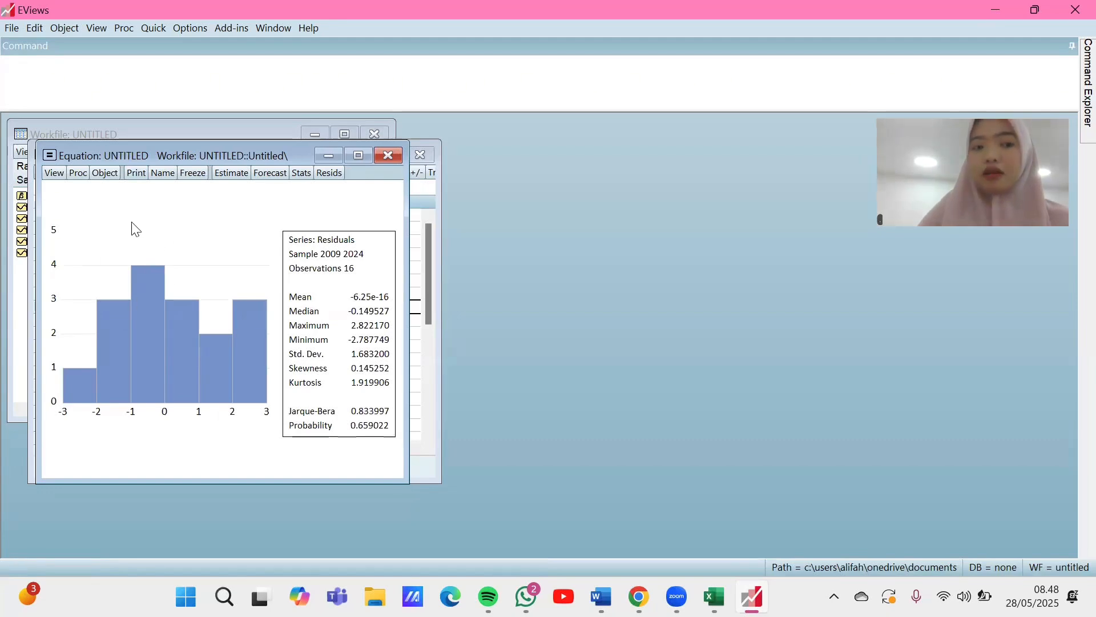
# Copy the equation object and place the copy's window beside the histogram
pyautogui.click(103, 173)
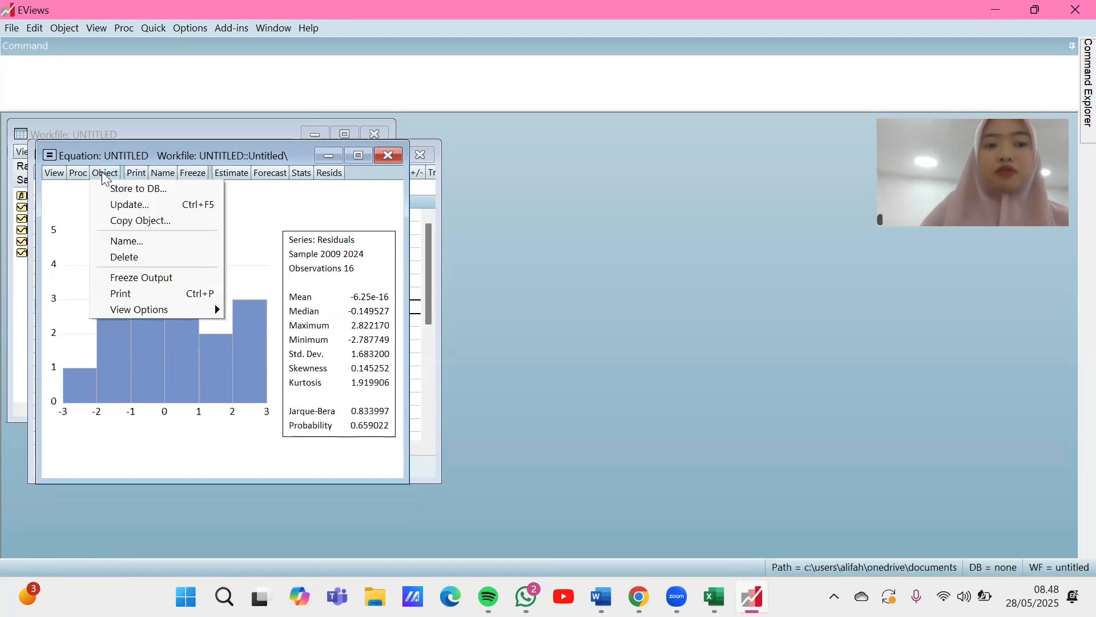
pyautogui.click(137, 221)
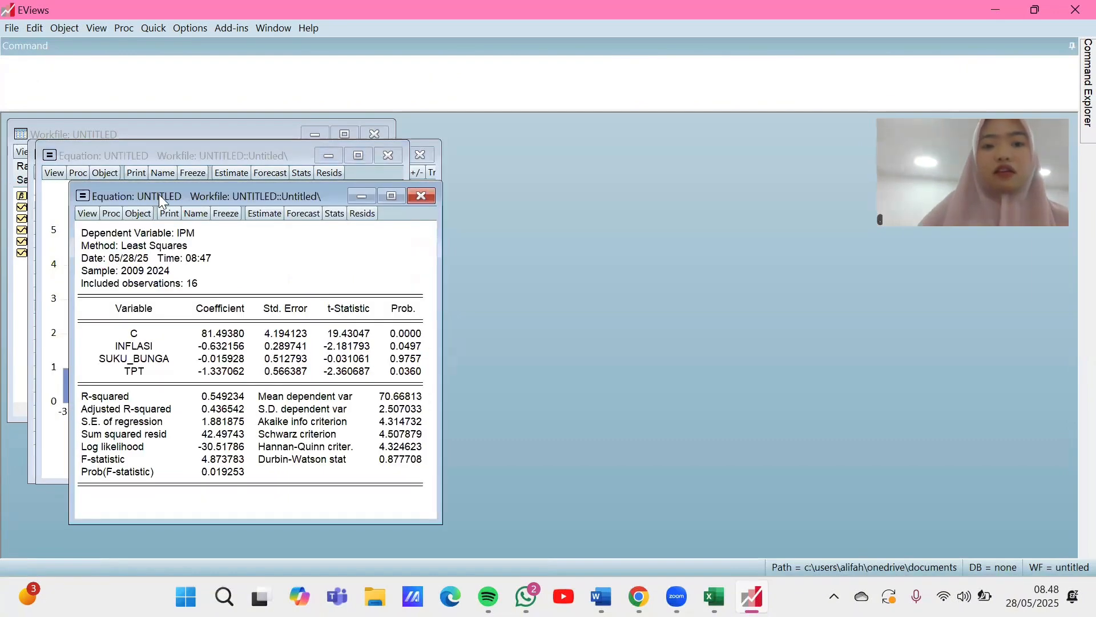
pyautogui.moveTo(159, 196); pyautogui.dragTo(592, 162)
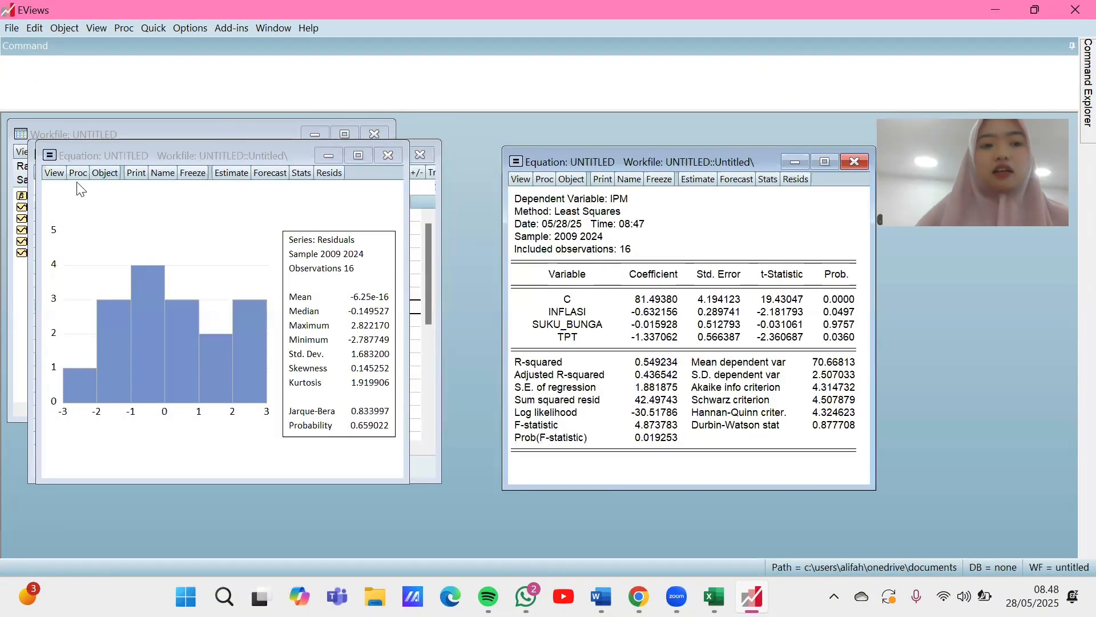
# Freeze the residual histogram as a graph, place it over the original equation window and name it uji_normalitas
pyautogui.click(183, 173)
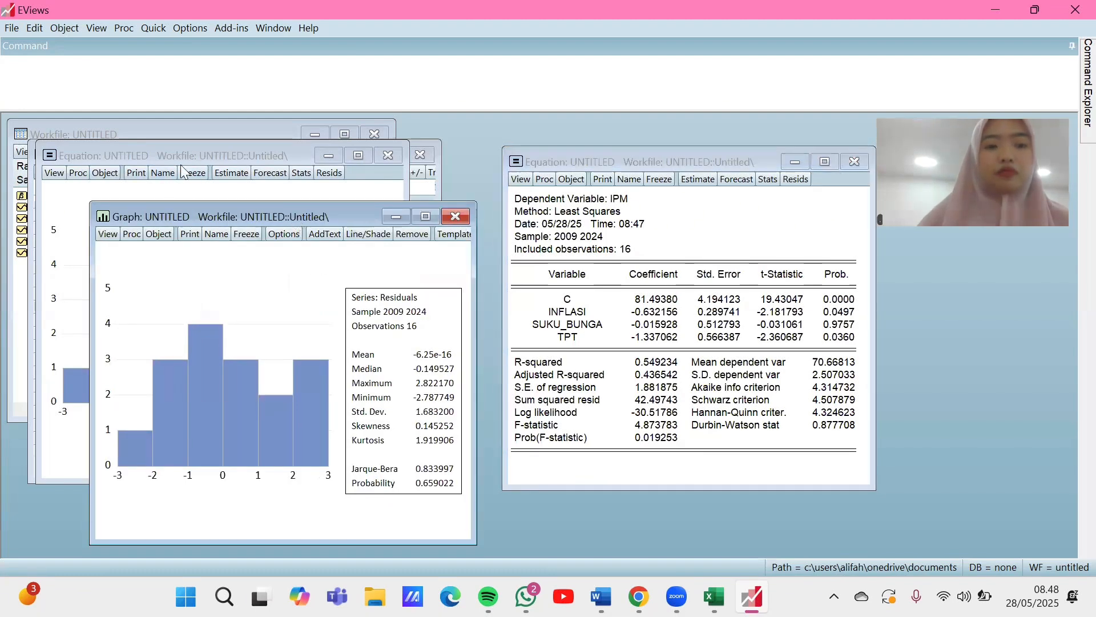
pyautogui.moveTo(295, 216); pyautogui.dragTo(227, 161)
pyautogui.click(151, 178)
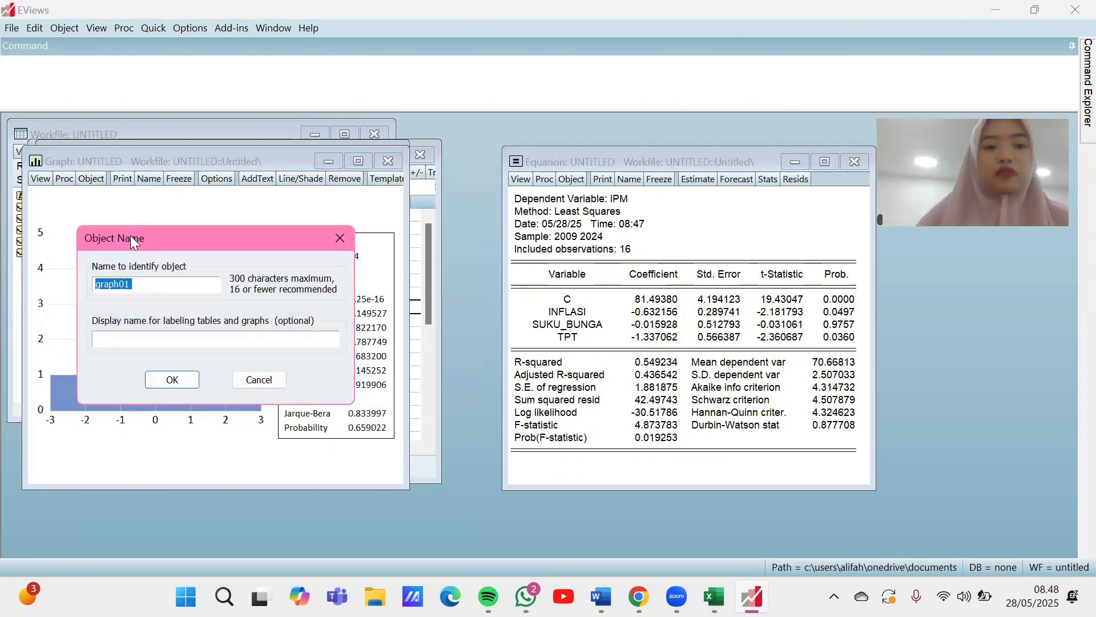
pyautogui.click(145, 286)
pyautogui.press('BackSpace')
pyautogui.press('BackSpace')
pyautogui.press('BackSpace')
pyautogui.press('BackSpace')
pyautogui.press('BackSpace')
pyautogui.press('BackSpace')
pyautogui.press('BackSpace')
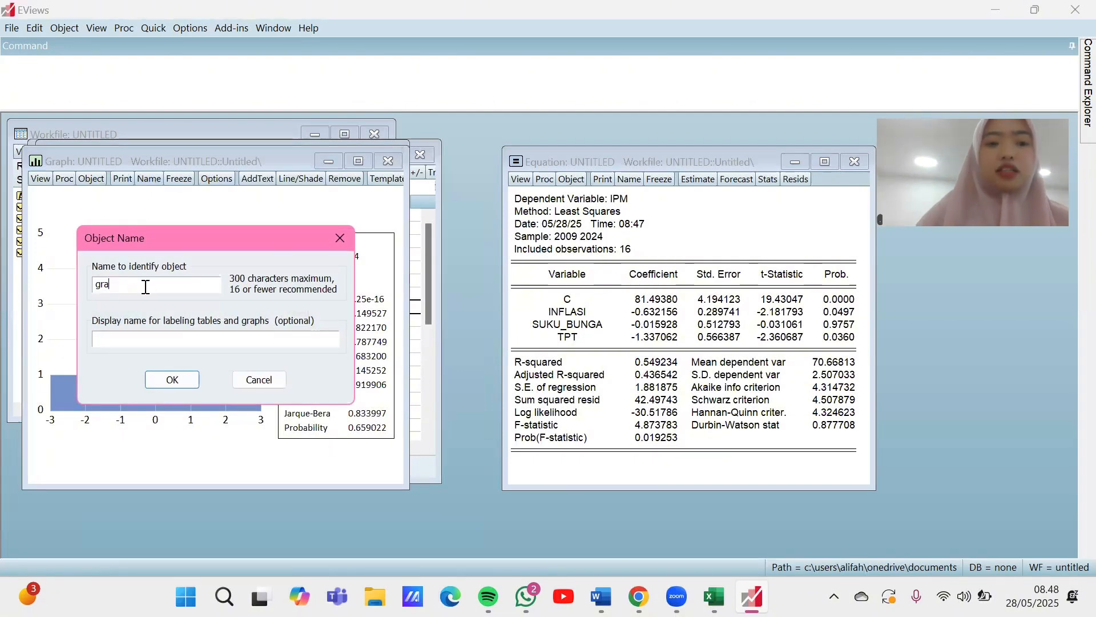
pyautogui.write('uji')
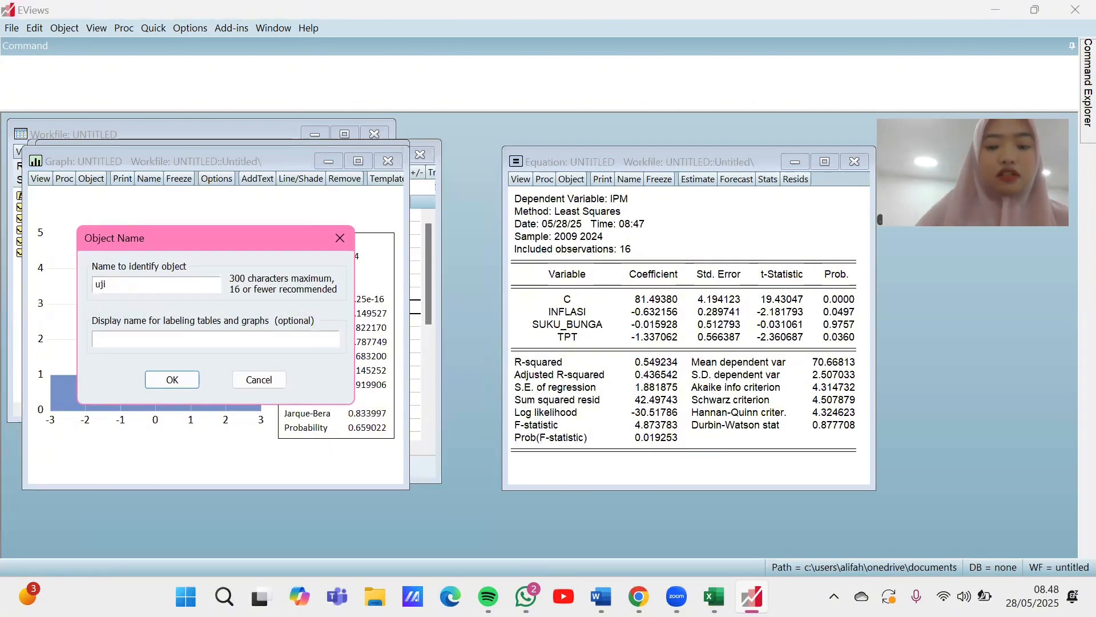
pyautogui.write('_no')
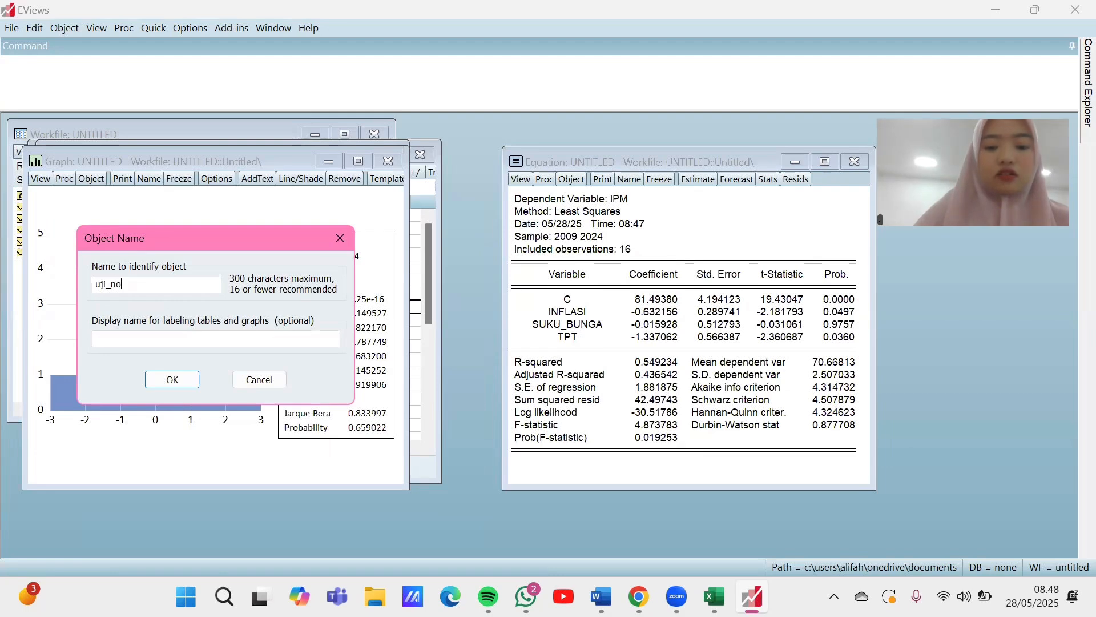
pyautogui.write('rmalitas')
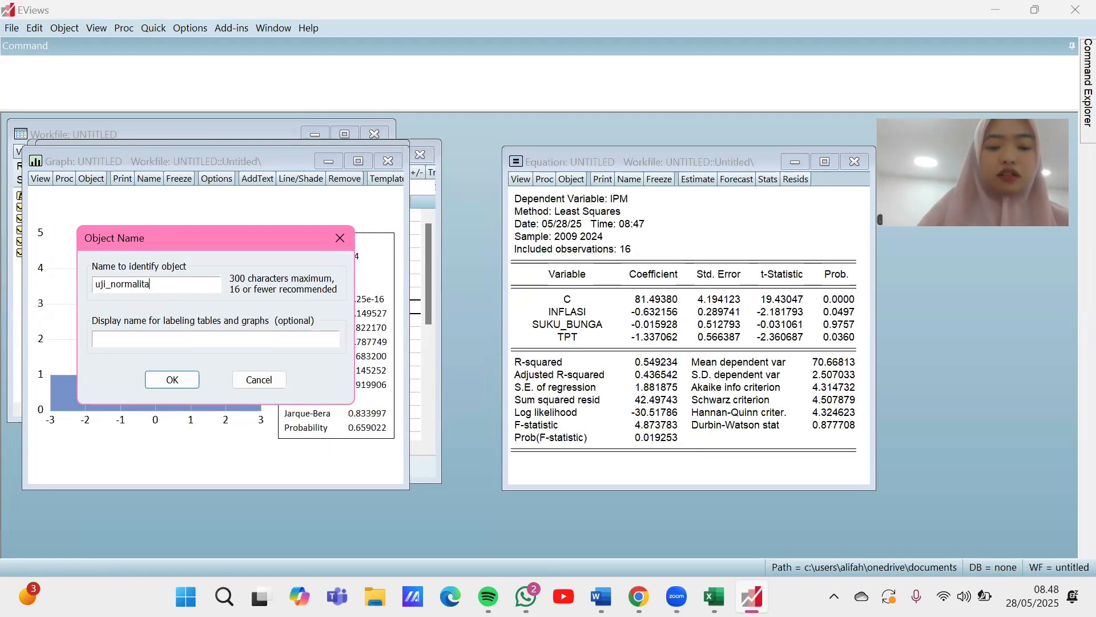
pyautogui.click(178, 380)
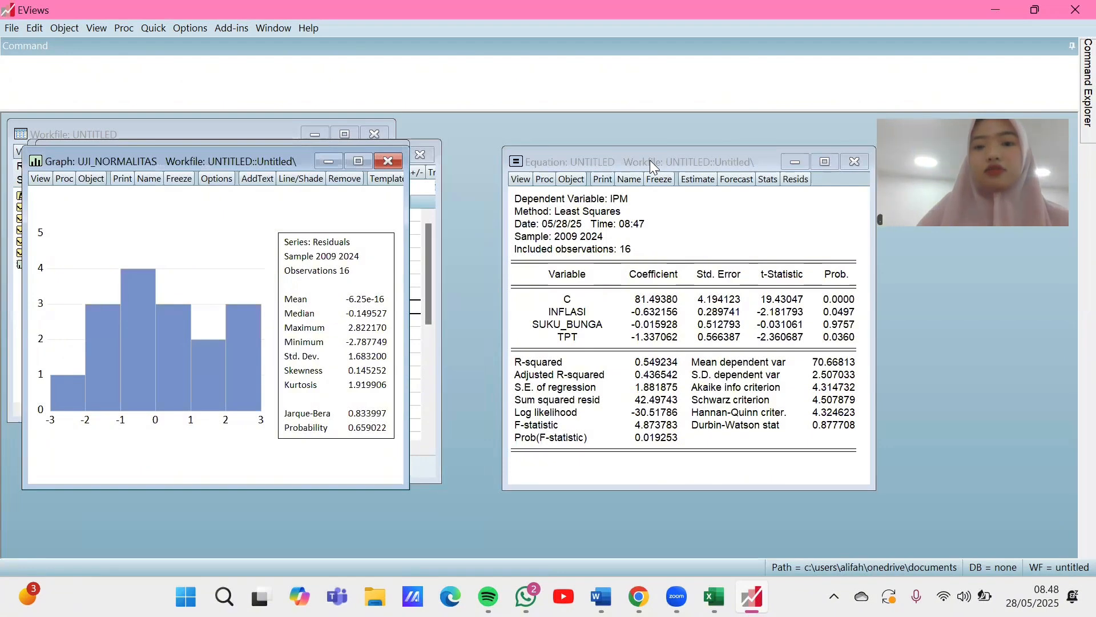
# Place the equation copy over the histogram graph, run its Variance Inflation Factors diagnostic and copy the equation object
pyautogui.click(671, 164)
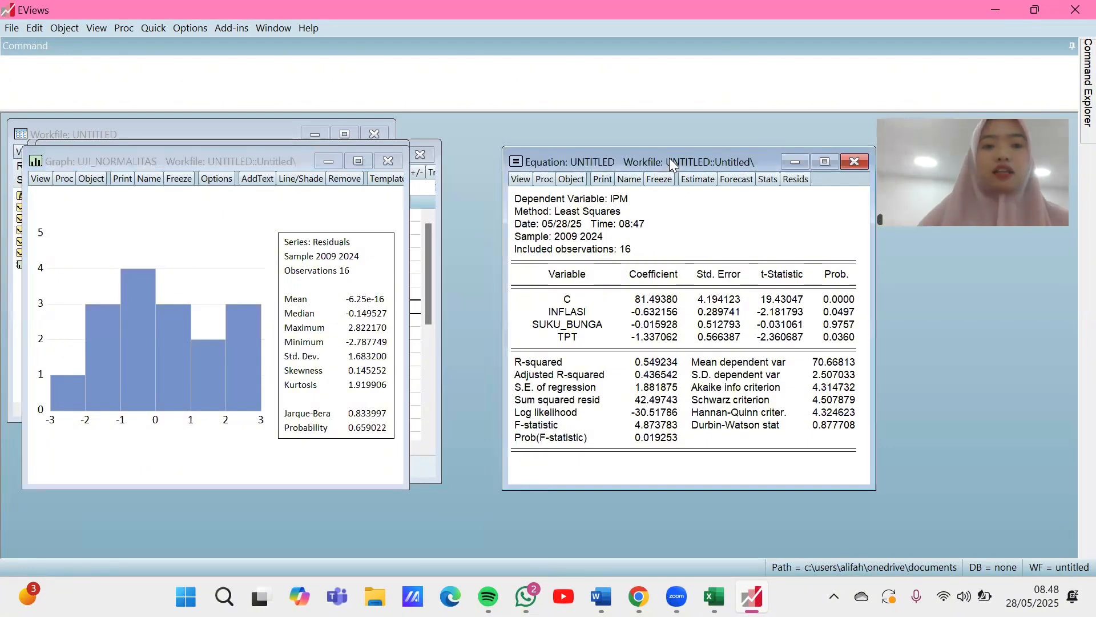
pyautogui.moveTo(671, 161); pyautogui.dragTo(199, 159)
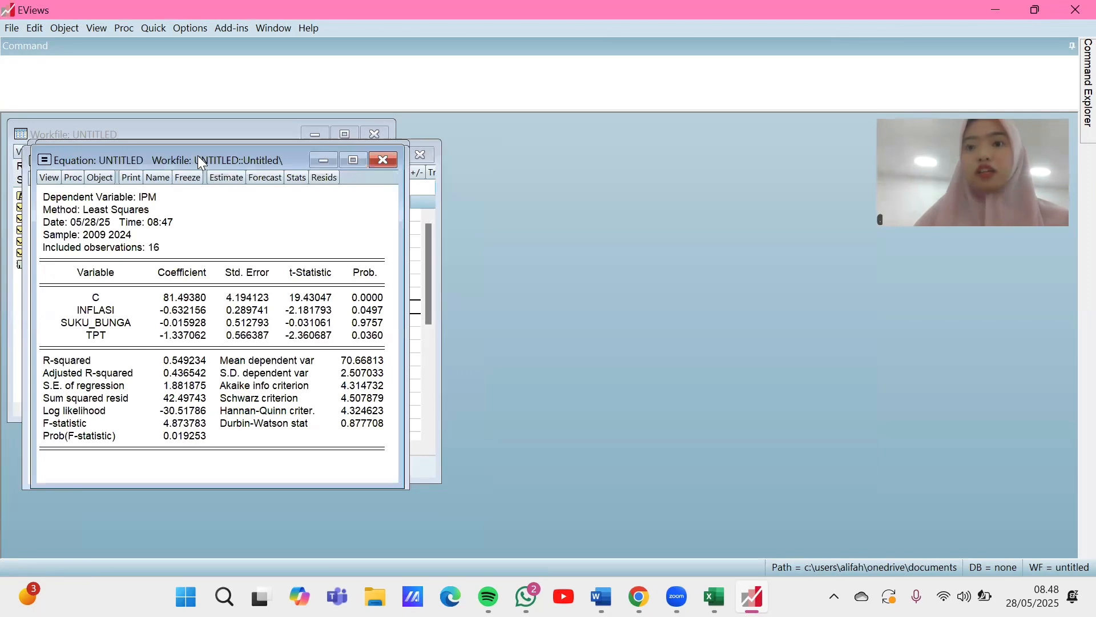
pyautogui.click(51, 179)
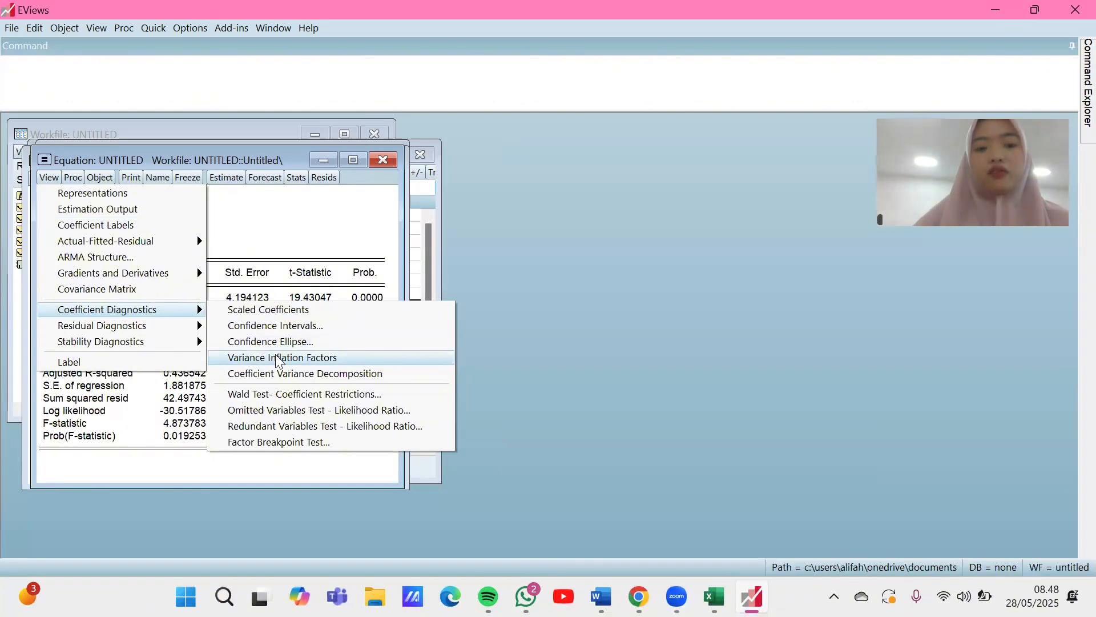
pyautogui.click(298, 360)
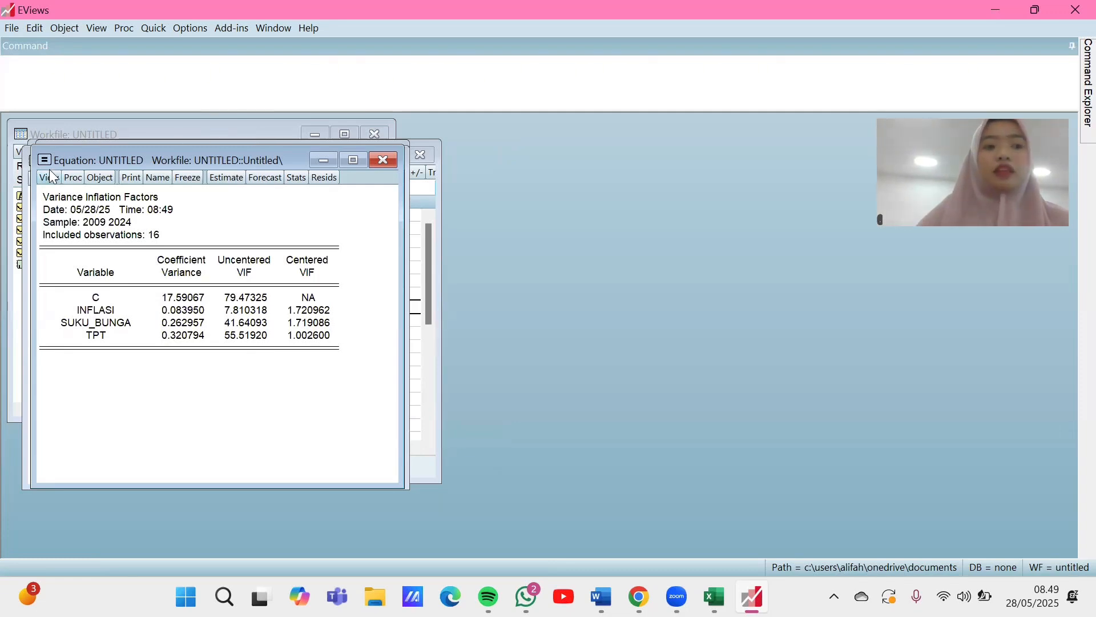
pyautogui.click(110, 183)
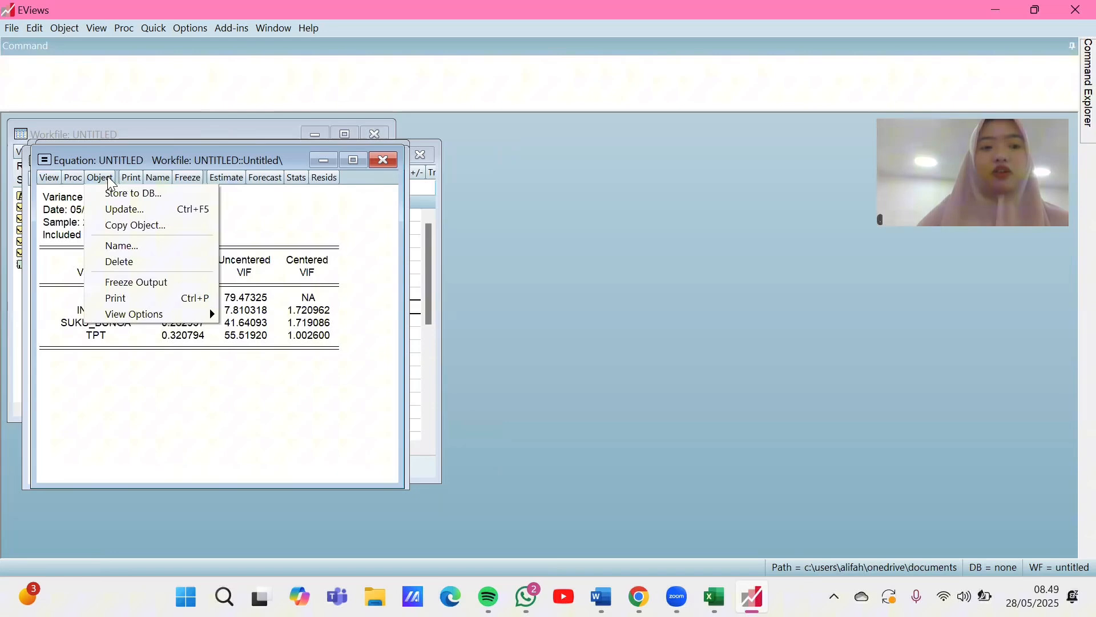
pyautogui.click(128, 227)
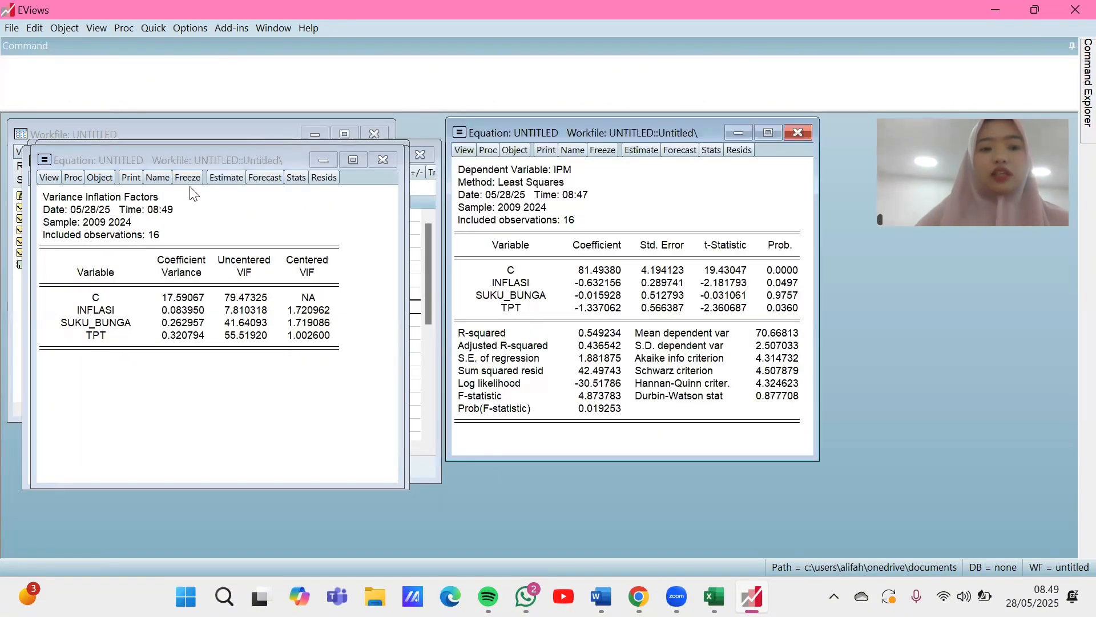
# Freeze the variance inflation factors output as a table named uji_multikolieniritas and place it over its source equation window
pyautogui.click(189, 178)
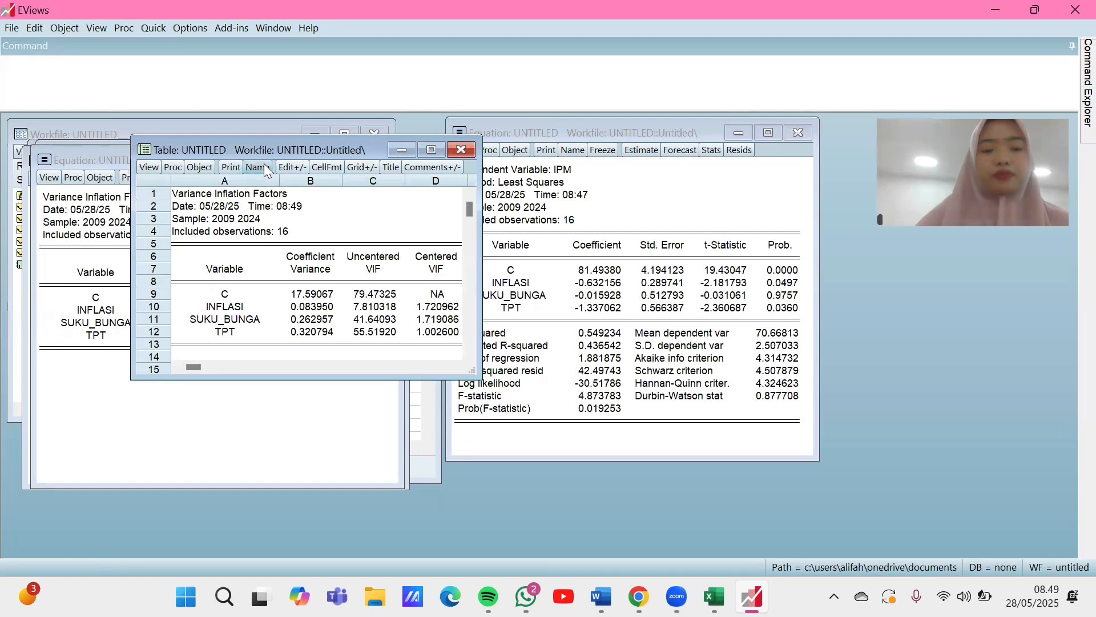
pyautogui.click(258, 168)
pyautogui.write('uji_multikolieniritas')
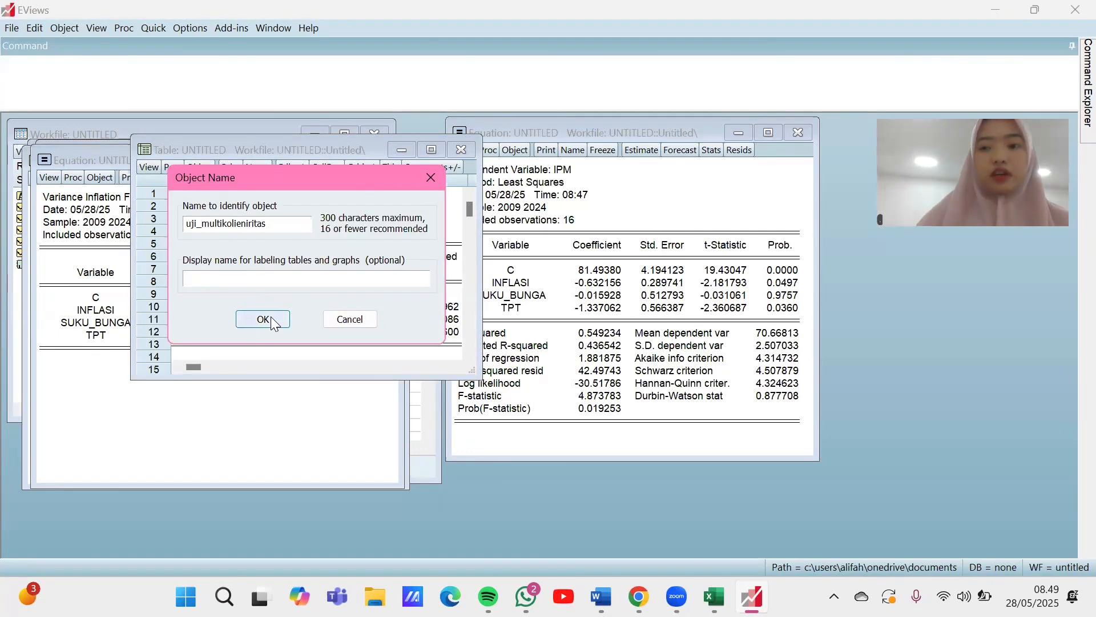
pyautogui.click(273, 320)
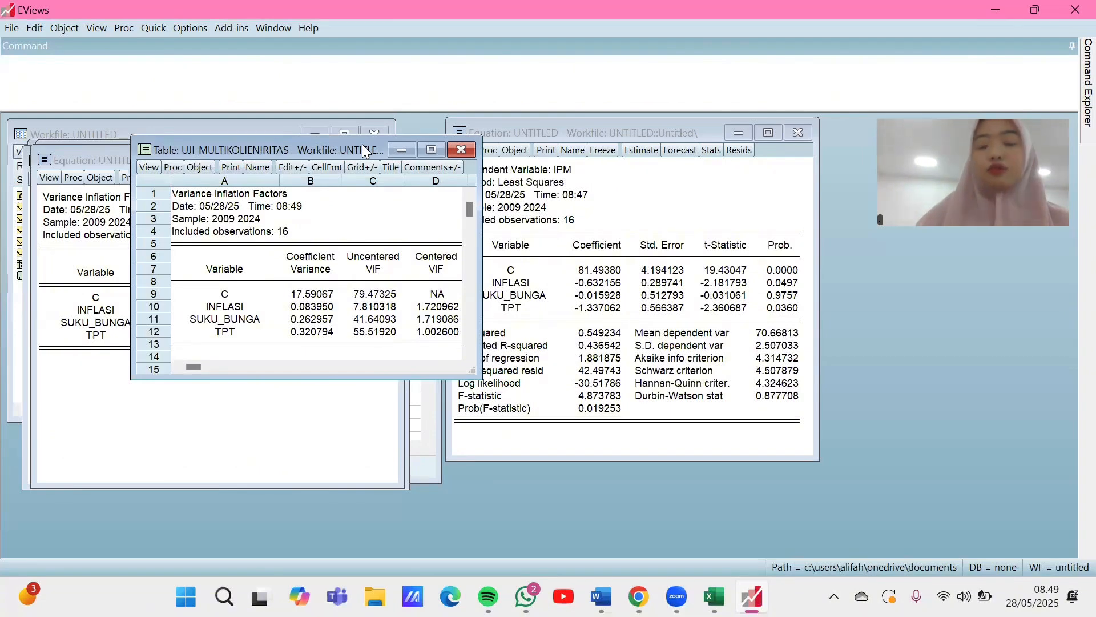
pyautogui.moveTo(362, 144); pyautogui.dragTo(261, 157)
# Run the White heteroskedasticity test with White cross terms included on the new equation copy
pyautogui.moveTo(516, 137); pyautogui.dragTo(536, 154)
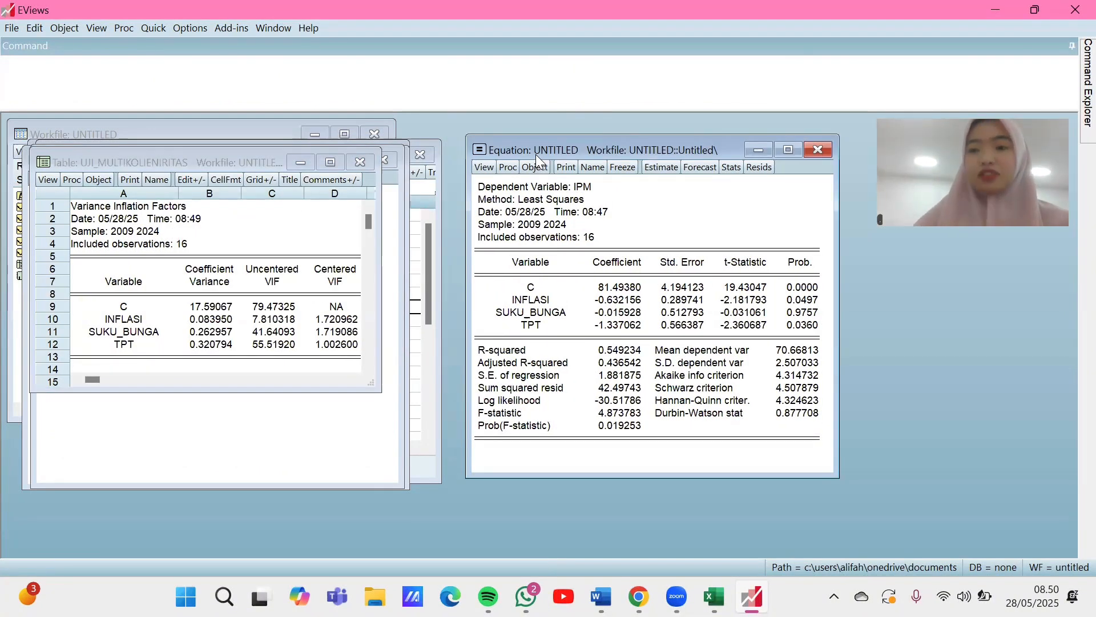
pyautogui.click(486, 167)
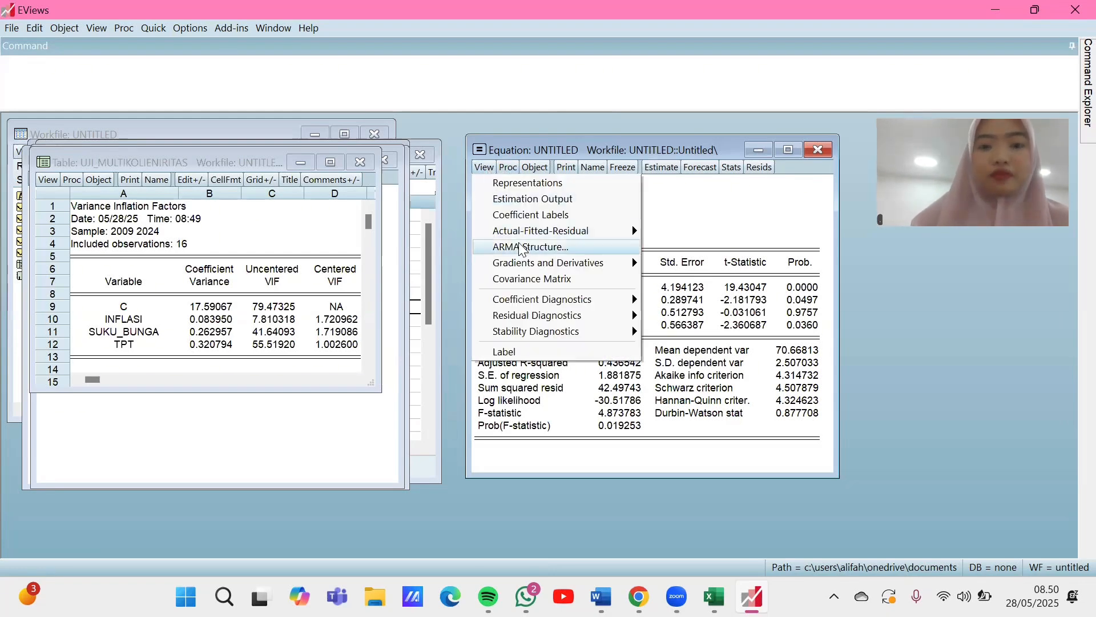
pyautogui.moveTo(521, 318)
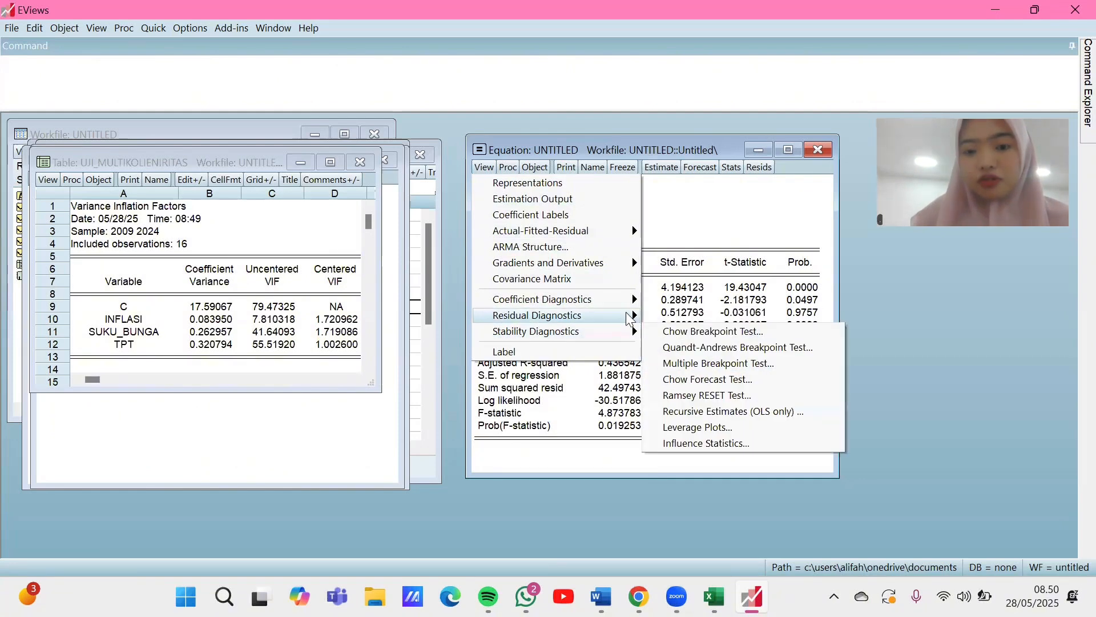
pyautogui.moveTo(629, 318)
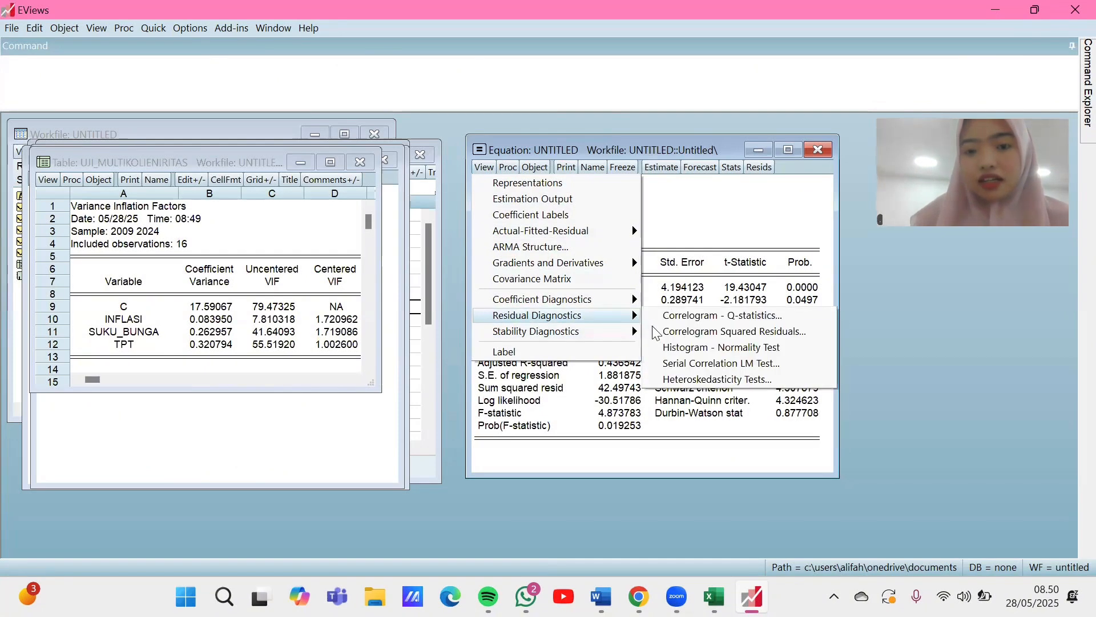
pyautogui.click(687, 380)
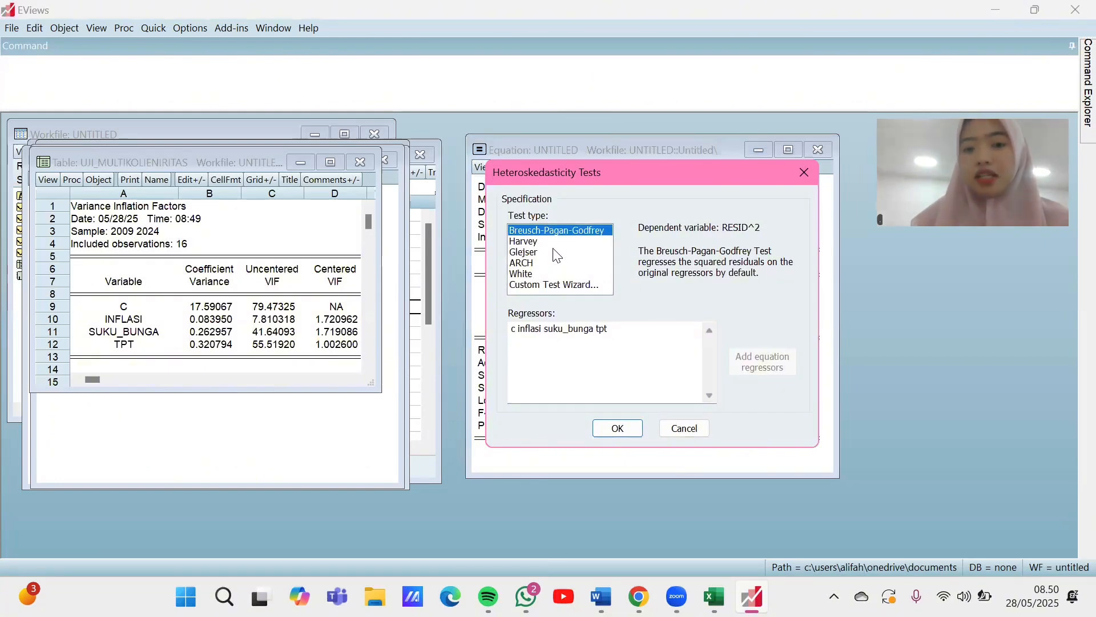
pyautogui.click(520, 275)
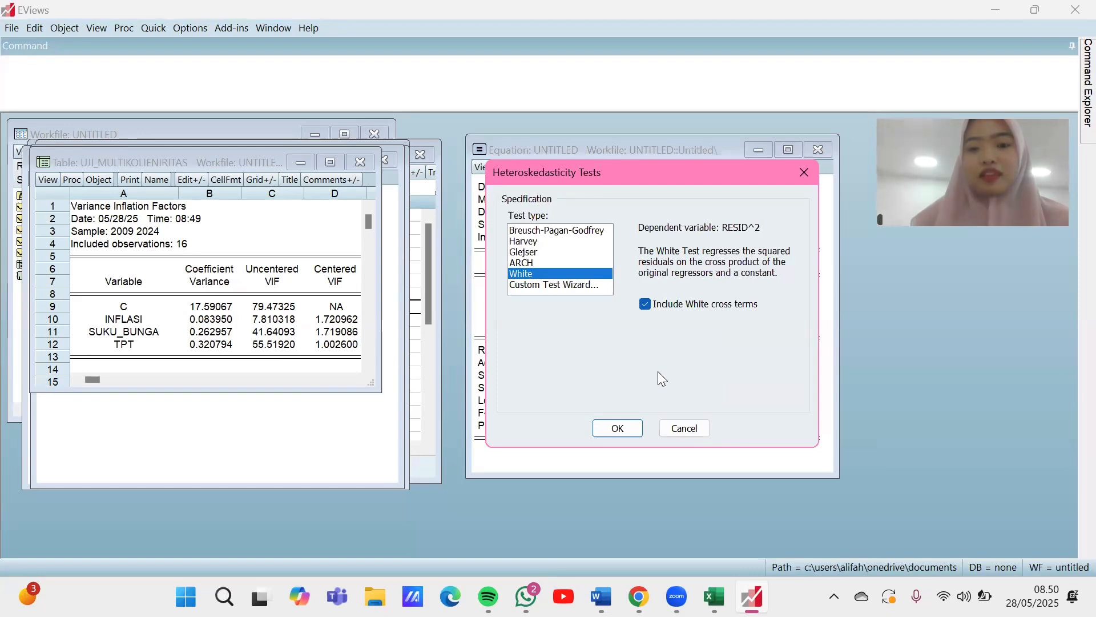
pyautogui.click(618, 429)
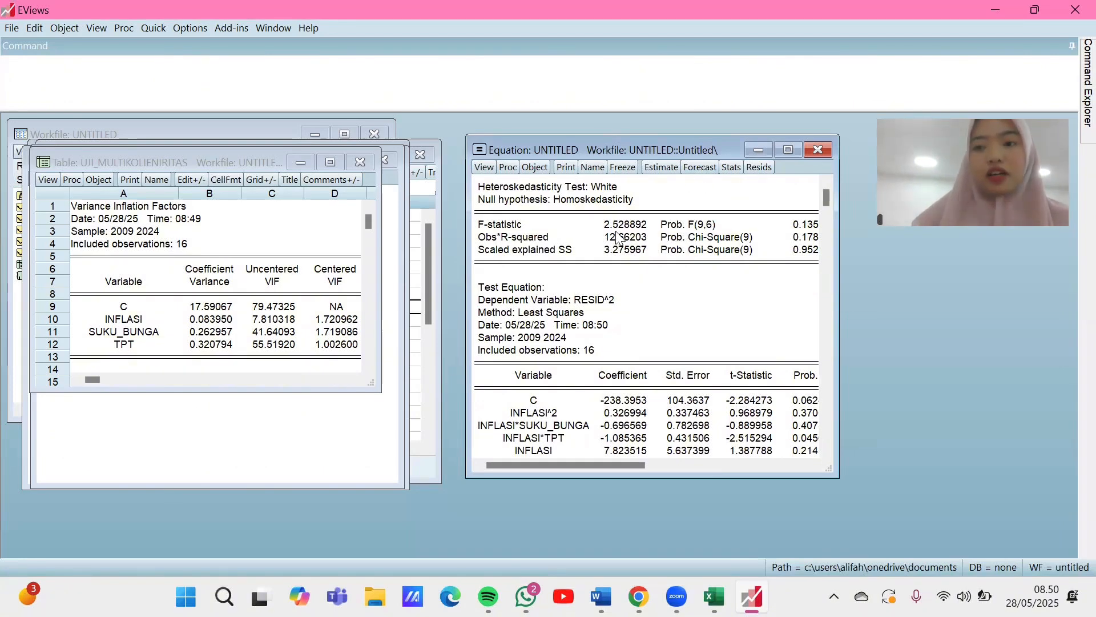
# Copy the equation object with the White test output and place the copy's window over the uji_multikolieniritas table
pyautogui.click(530, 170)
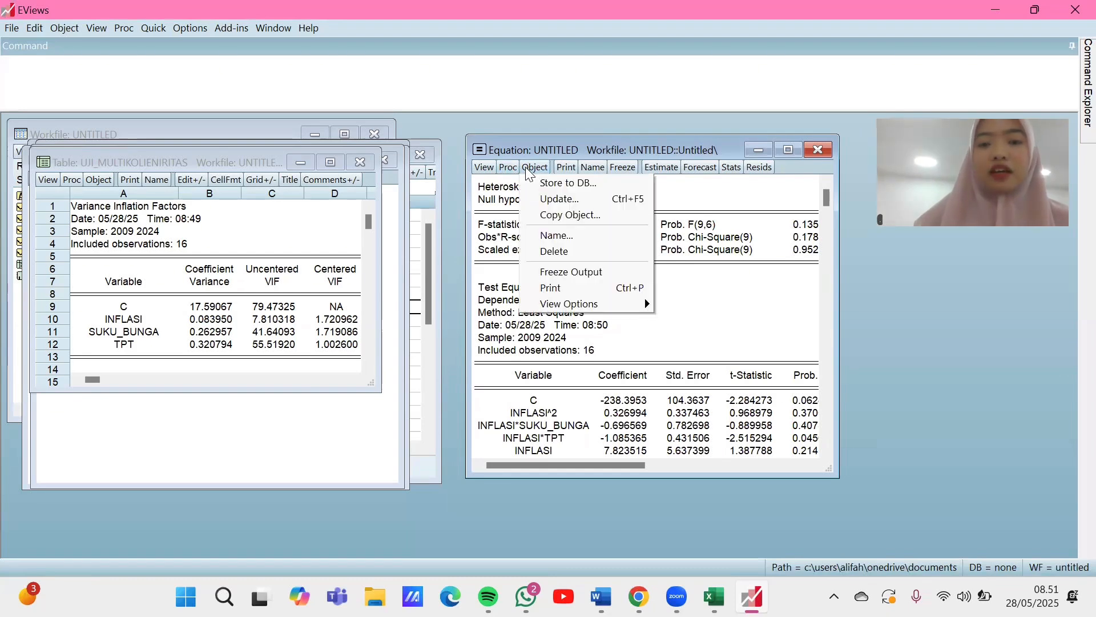
pyautogui.click(554, 216)
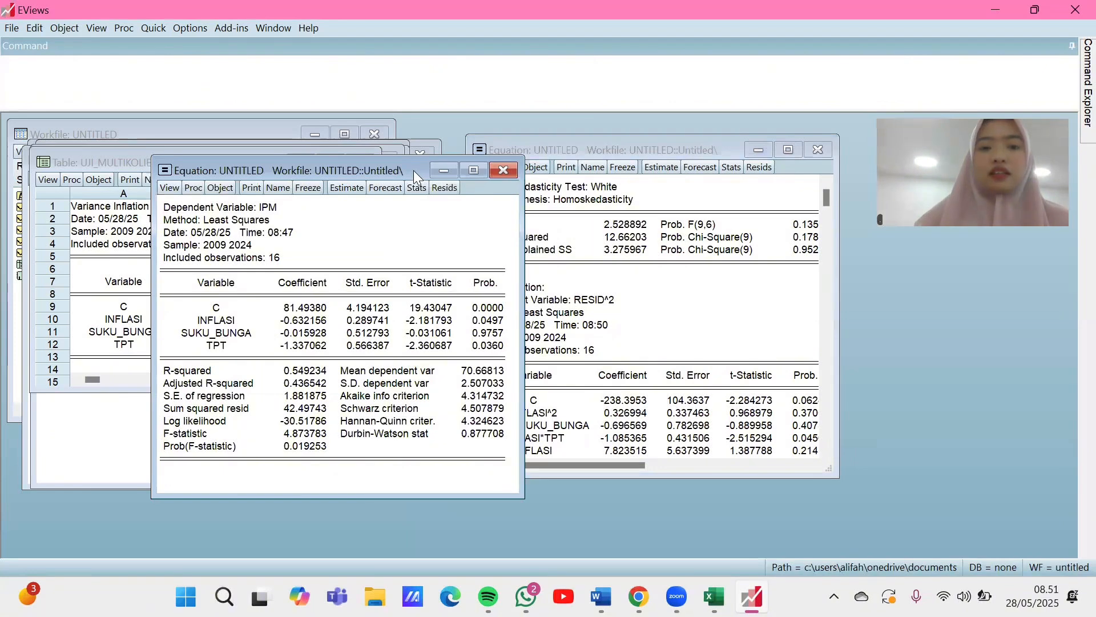
pyautogui.moveTo(414, 170); pyautogui.dragTo(309, 164)
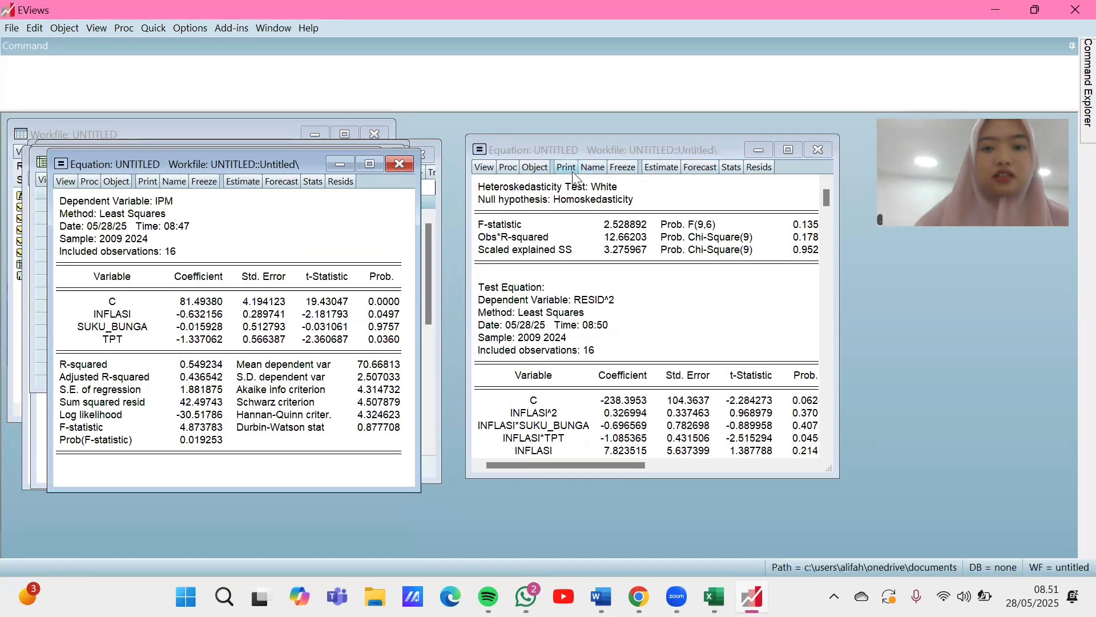
# Freeze the White test output as a table named uji_heterokedastisitas and place it over the stacked equation copy
pyautogui.click(621, 170)
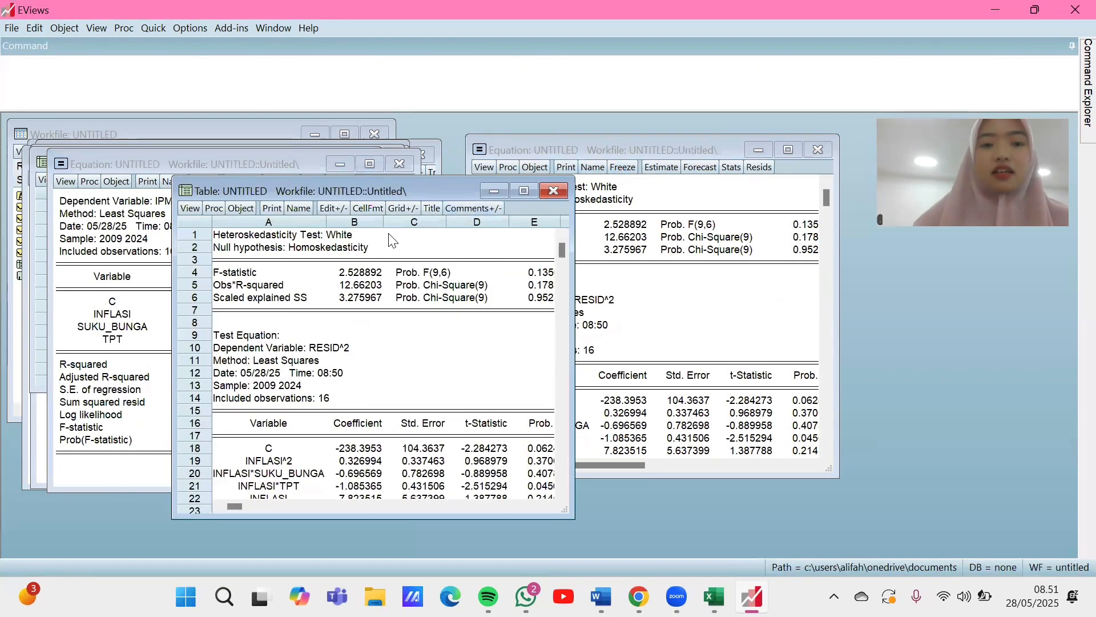
pyautogui.click(301, 212)
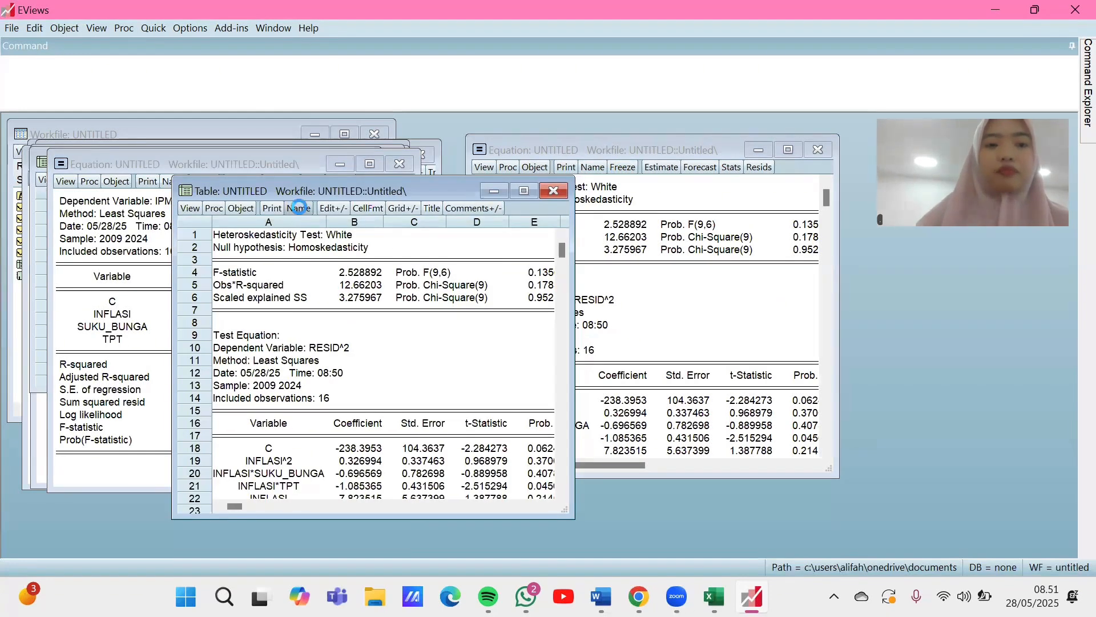
pyautogui.click(309, 316)
pyautogui.press('BackSpace')
pyautogui.press('BackSpace')
pyautogui.press('BackSpace')
pyautogui.press('BackSpace')
pyautogui.press('BackSpace')
pyautogui.press('BackSpace')
pyautogui.press('BackSpace')
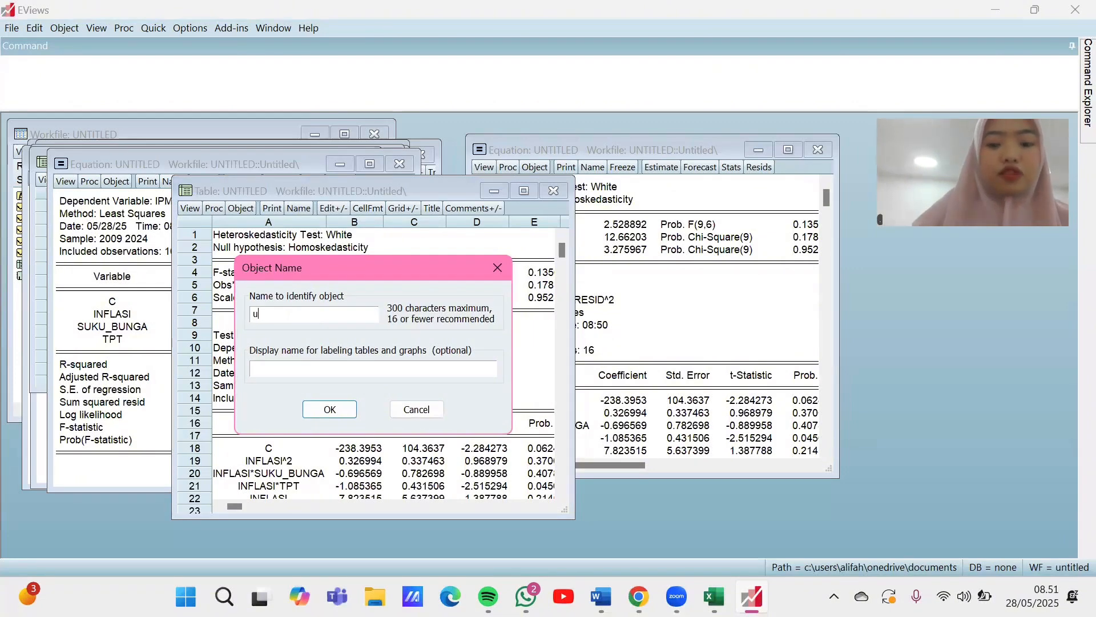
pyautogui.write('uji_heter')
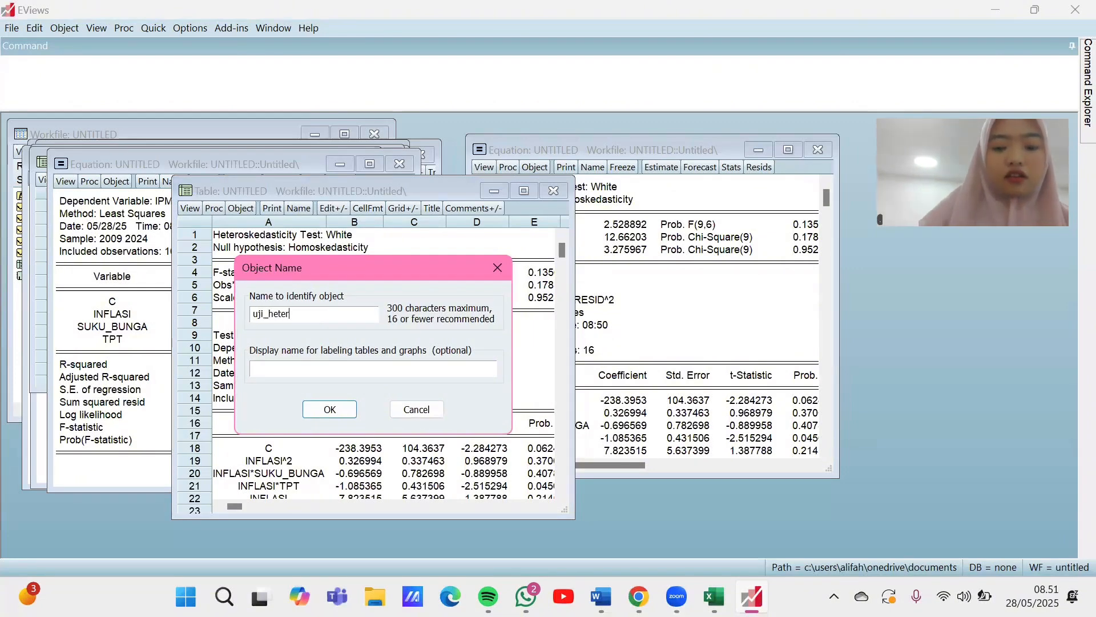
pyautogui.write('okedast')
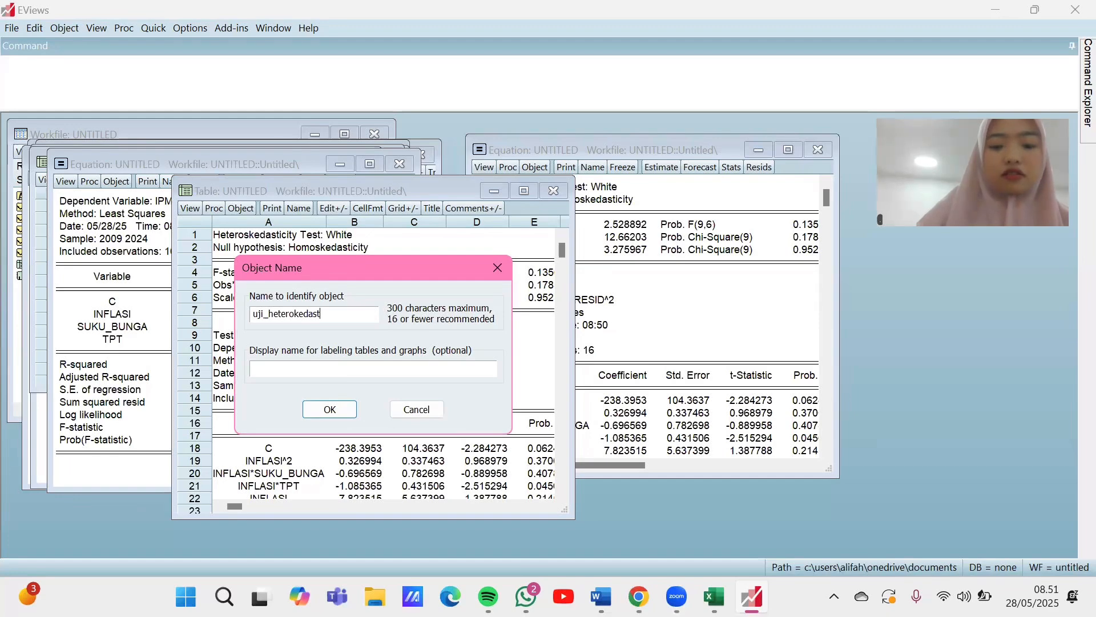
pyautogui.write('isitas')
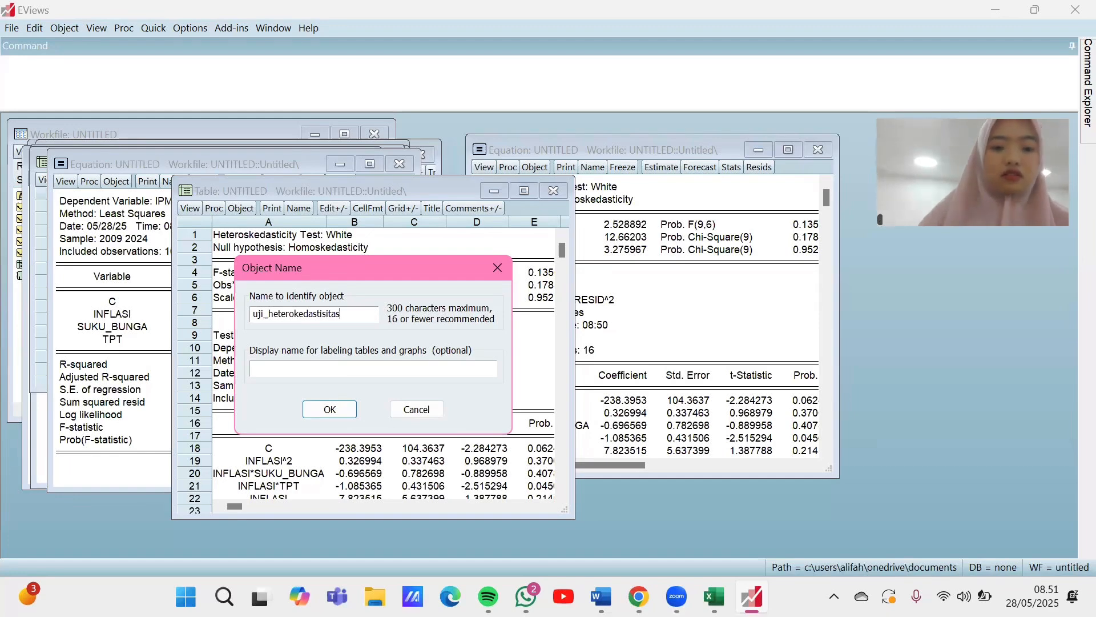
pyautogui.click(322, 411)
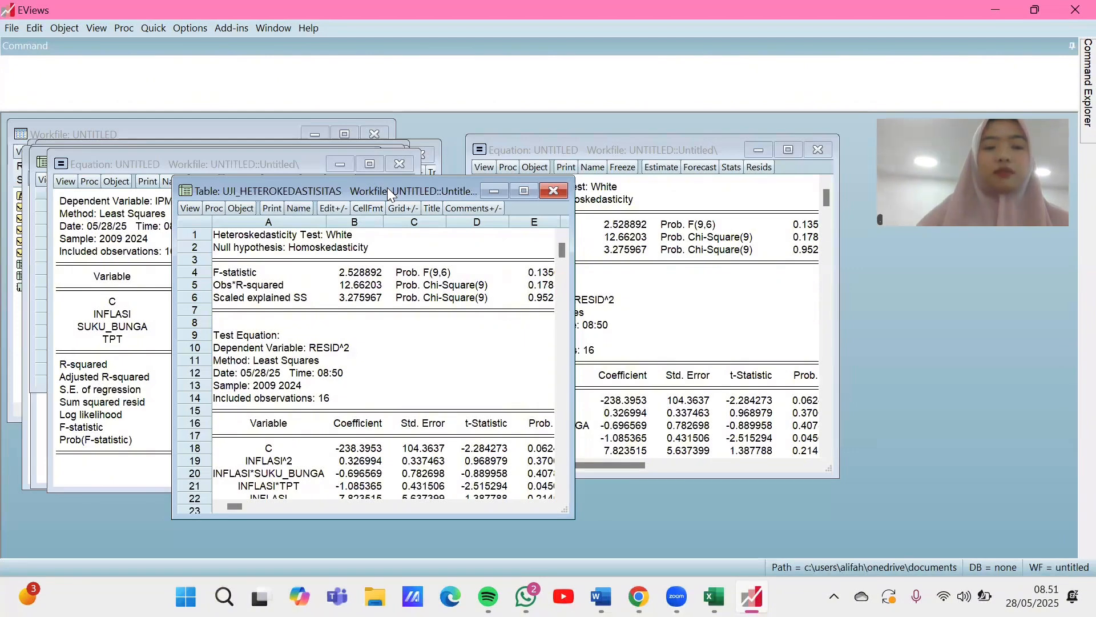
pyautogui.moveTo(387, 187); pyautogui.dragTo(245, 158)
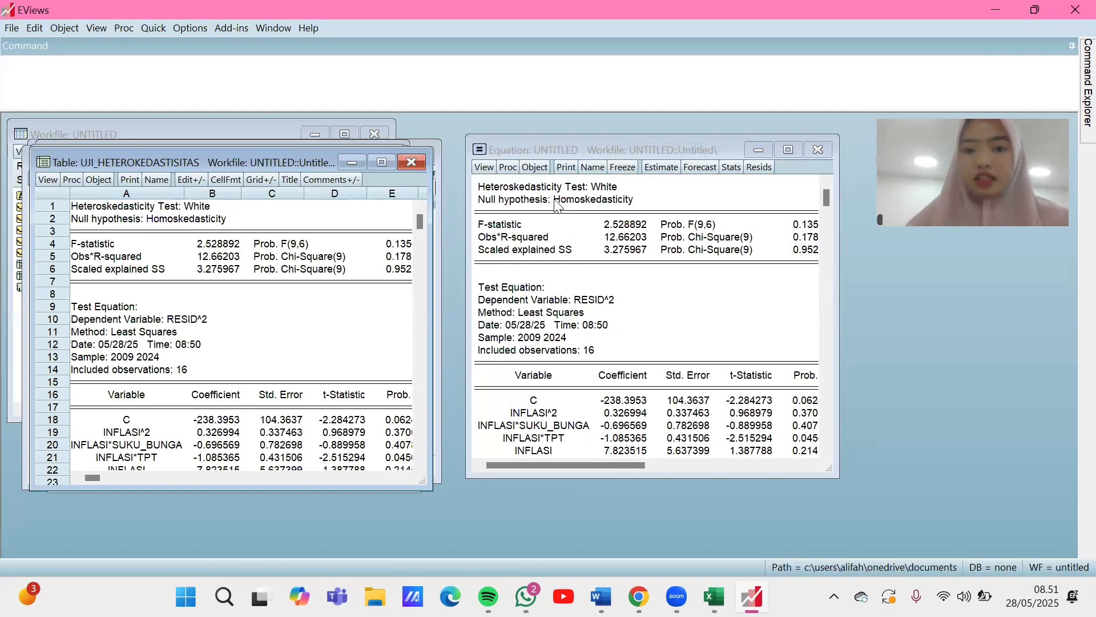
# Run the Serial Correlation LM Test on the equation's residuals with 2 lags included
pyautogui.click(483, 167)
pyautogui.moveTo(597, 319)
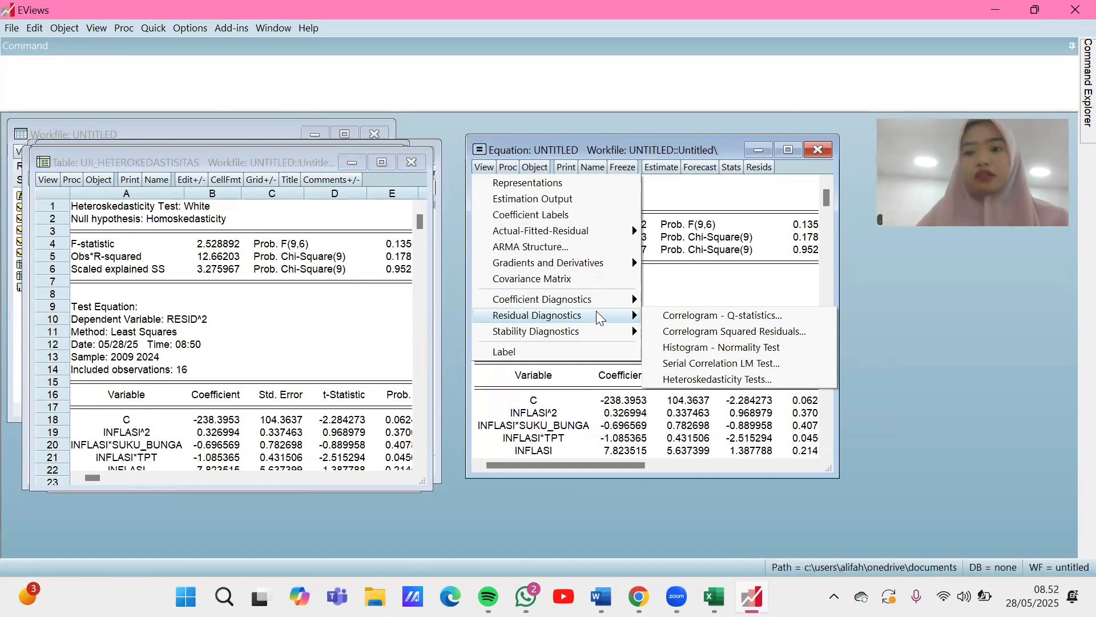
pyautogui.click(678, 364)
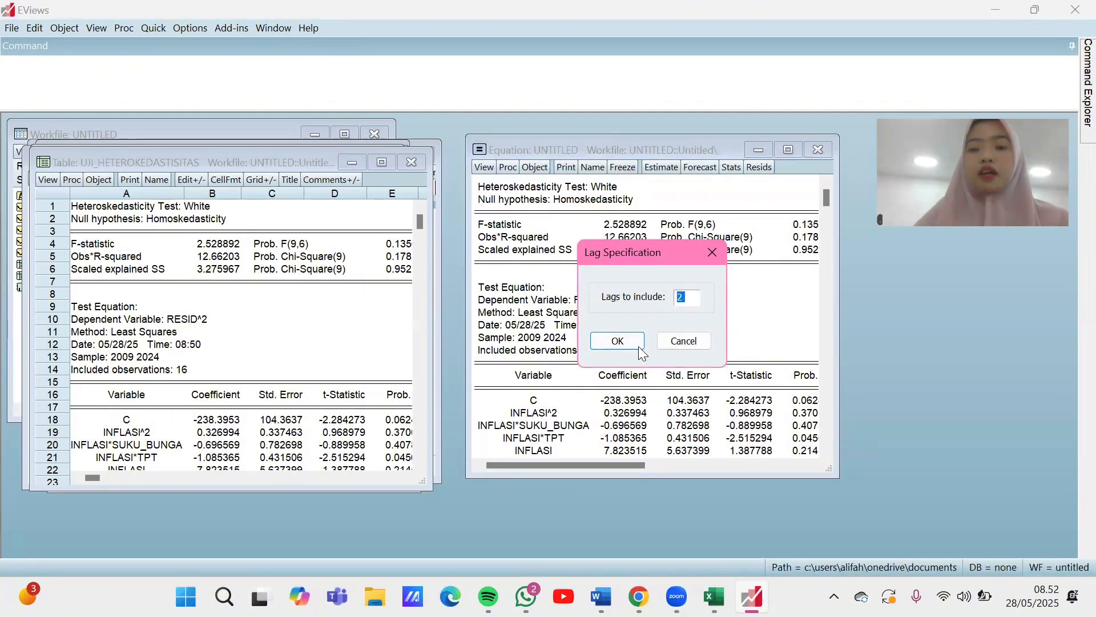
pyautogui.click(614, 345)
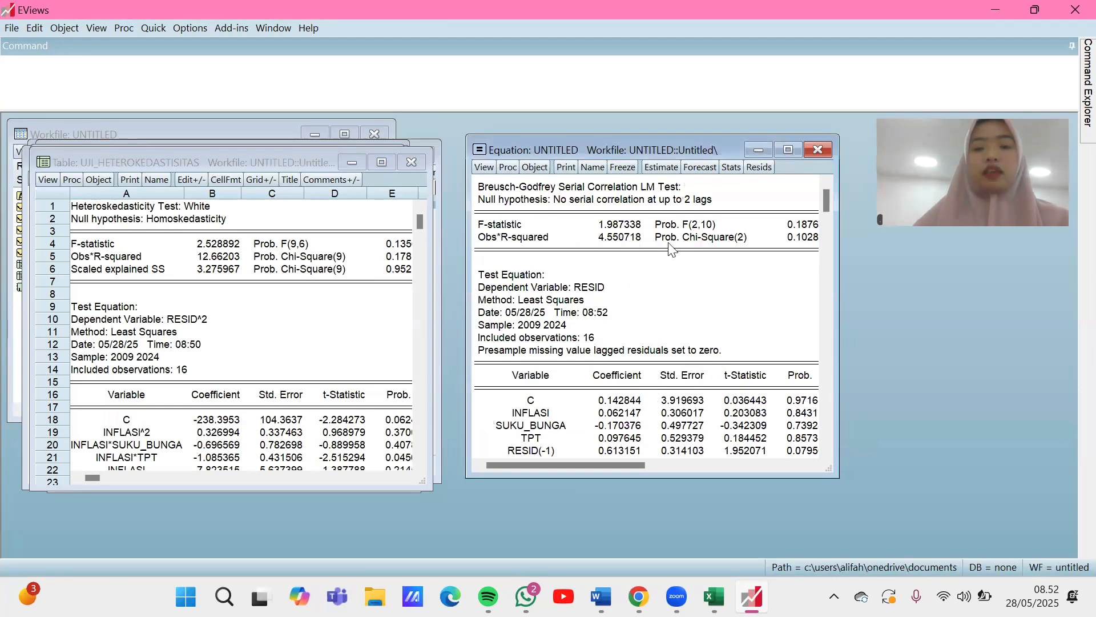
# Examine the serial correlation test output in a maximized window, restore the window and move it towards the stacked tables
pyautogui.click(788, 151)
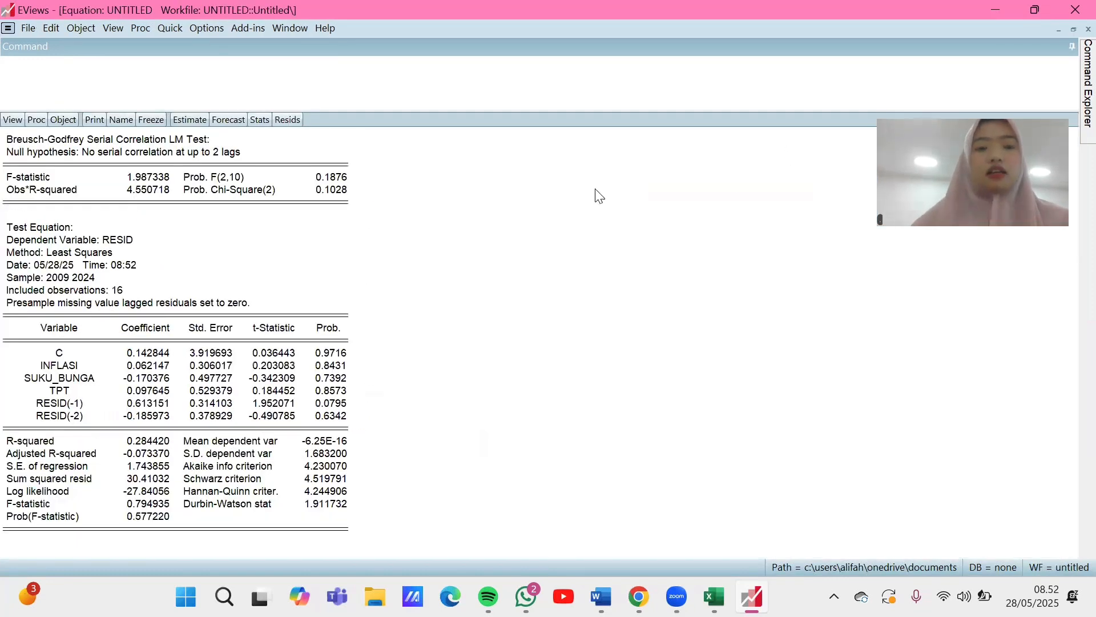
pyautogui.click(1074, 29)
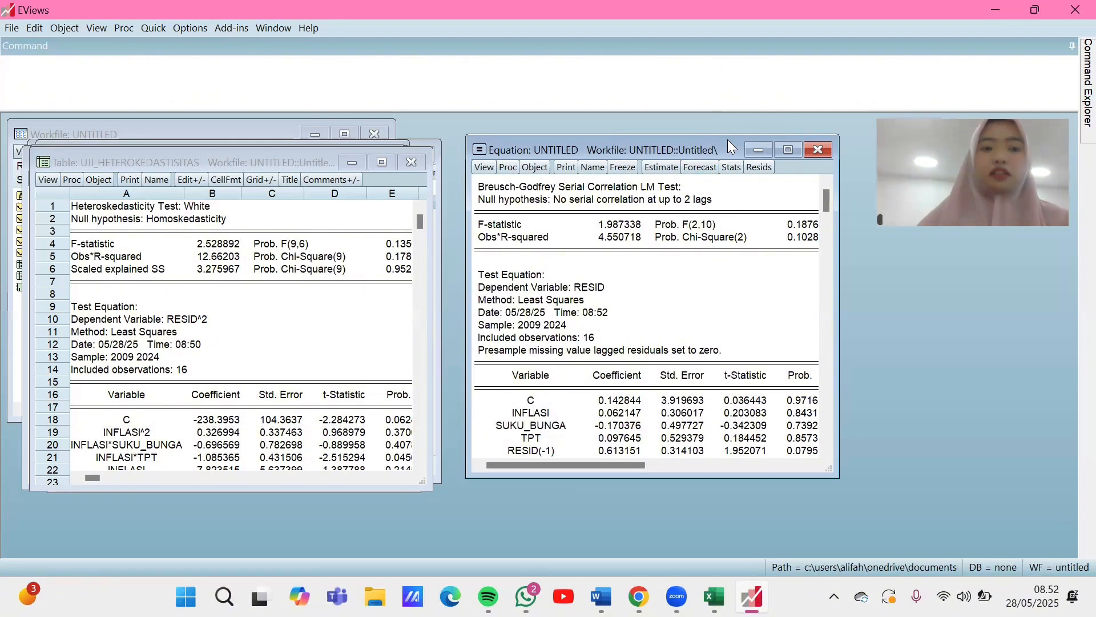
pyautogui.moveTo(728, 140); pyautogui.dragTo(316, 151)
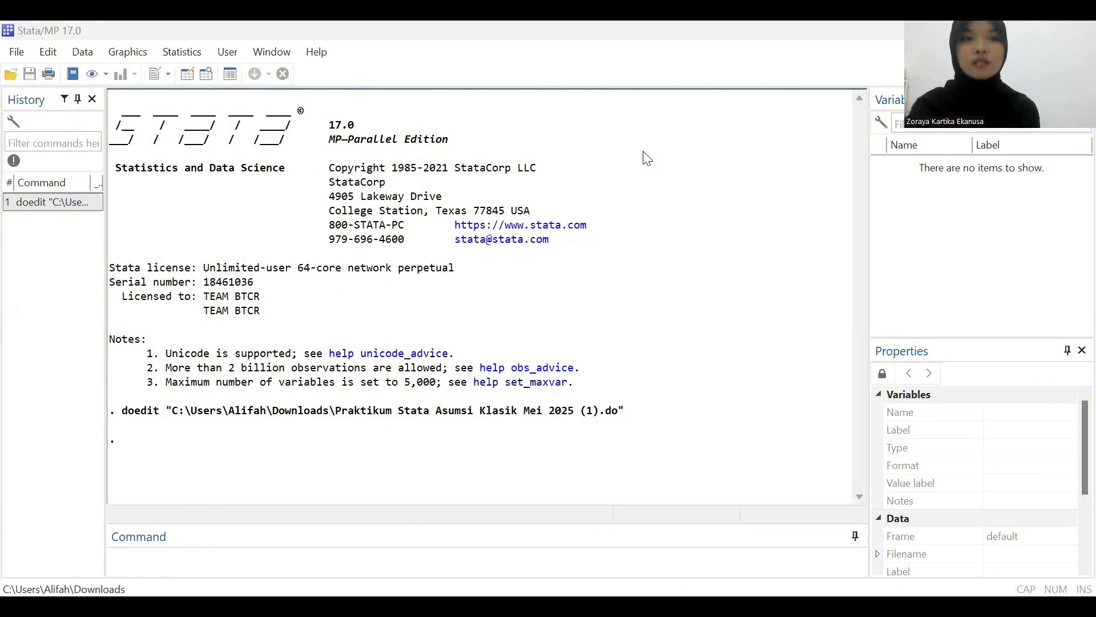
pyautogui.click(149, 220)
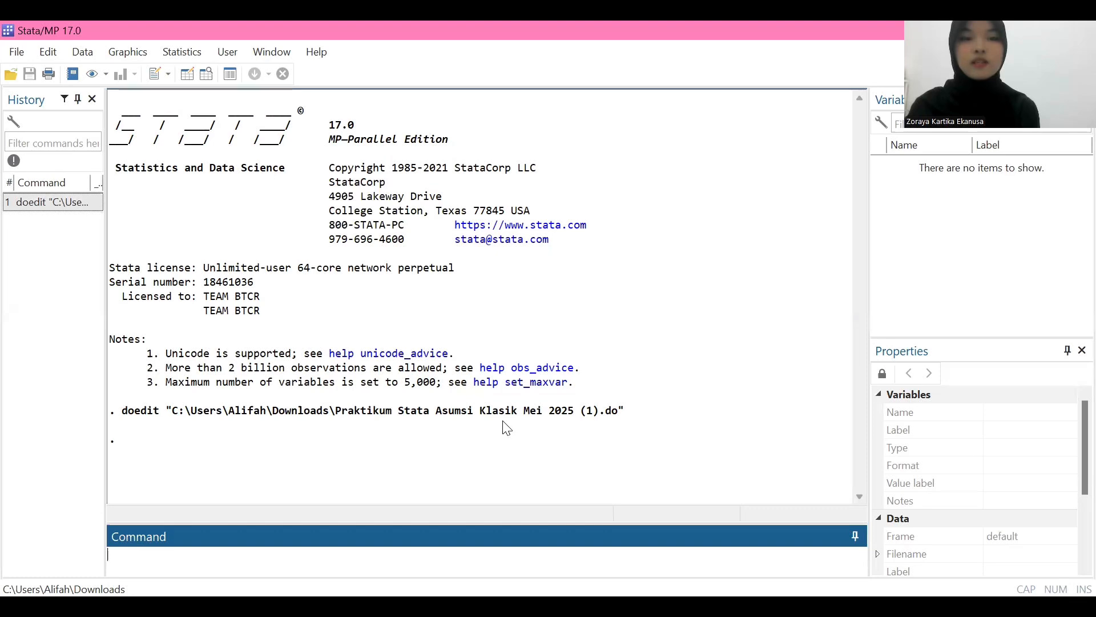
pyautogui.hotkey('alt', 'Tab')
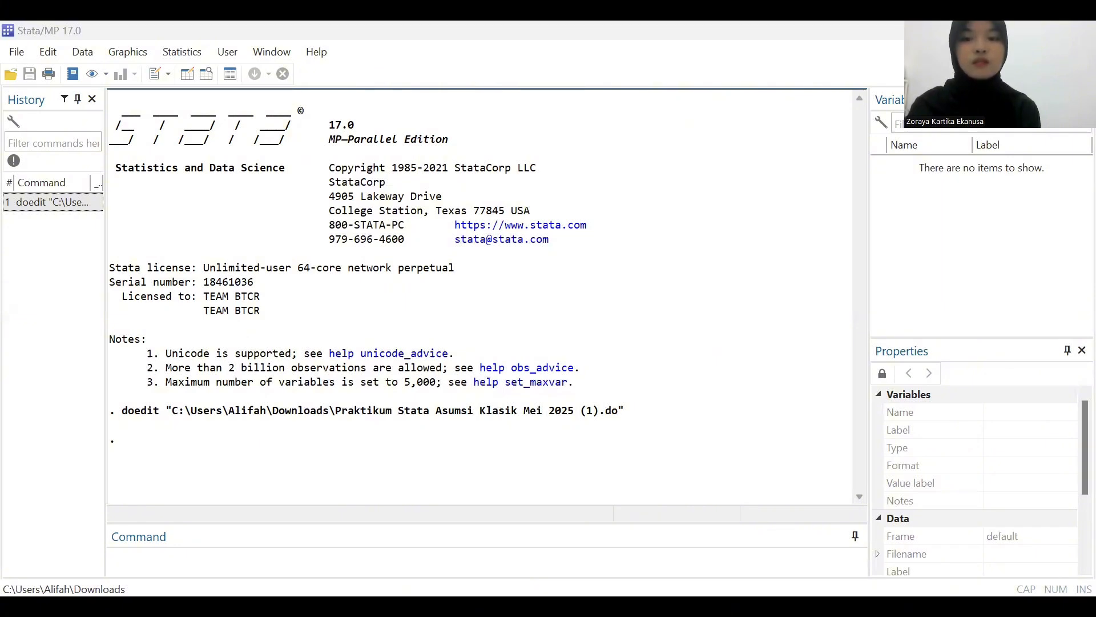
# Import the Excel file data 2009-2024.xlsx, worksheet Lembar1, using the first row as variable names
pyautogui.click(79, 76)
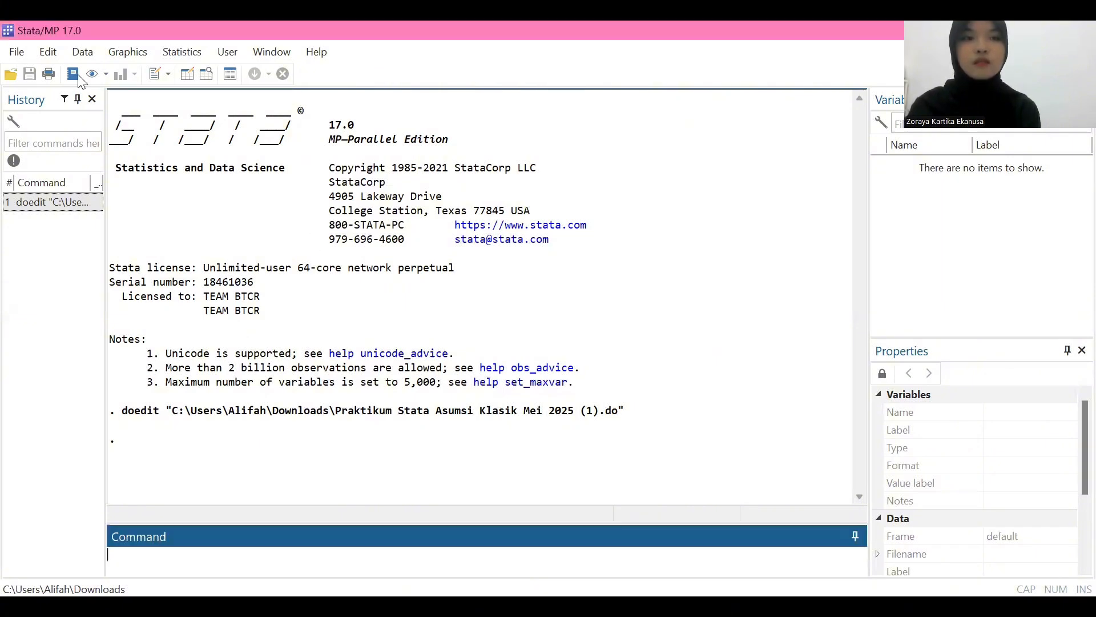
pyautogui.click(16, 52)
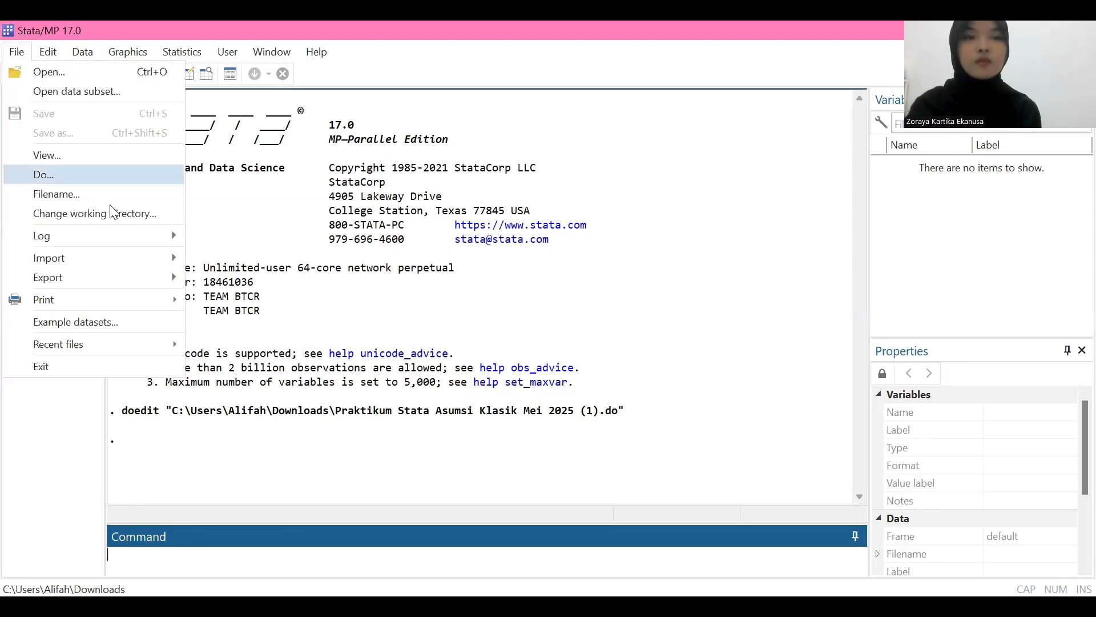
pyautogui.moveTo(111, 255)
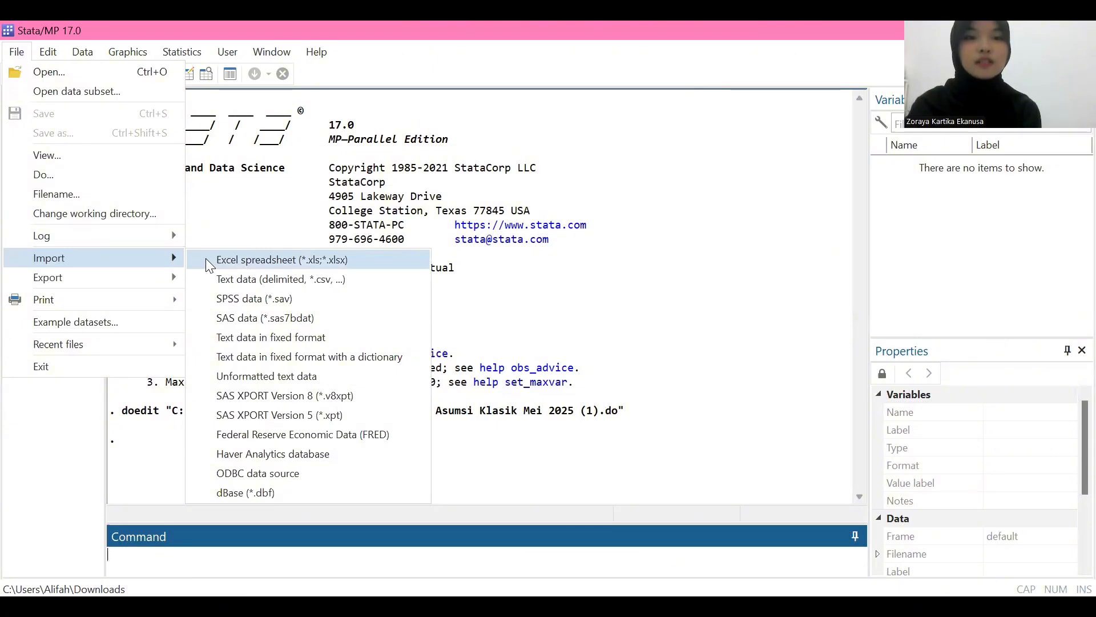
pyautogui.click(206, 260)
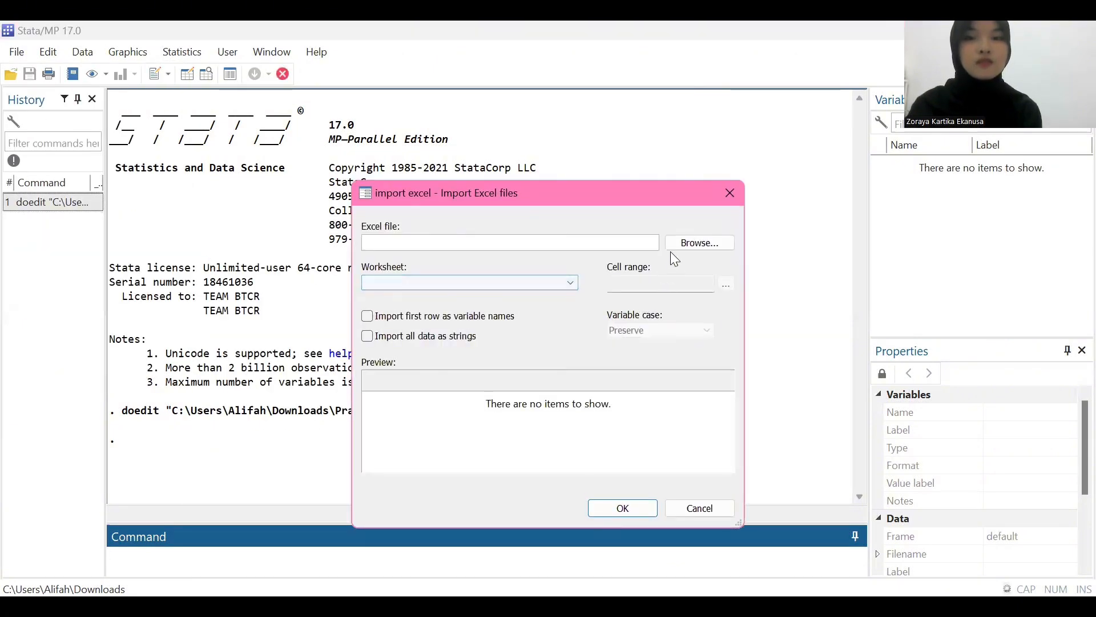
pyautogui.click(684, 245)
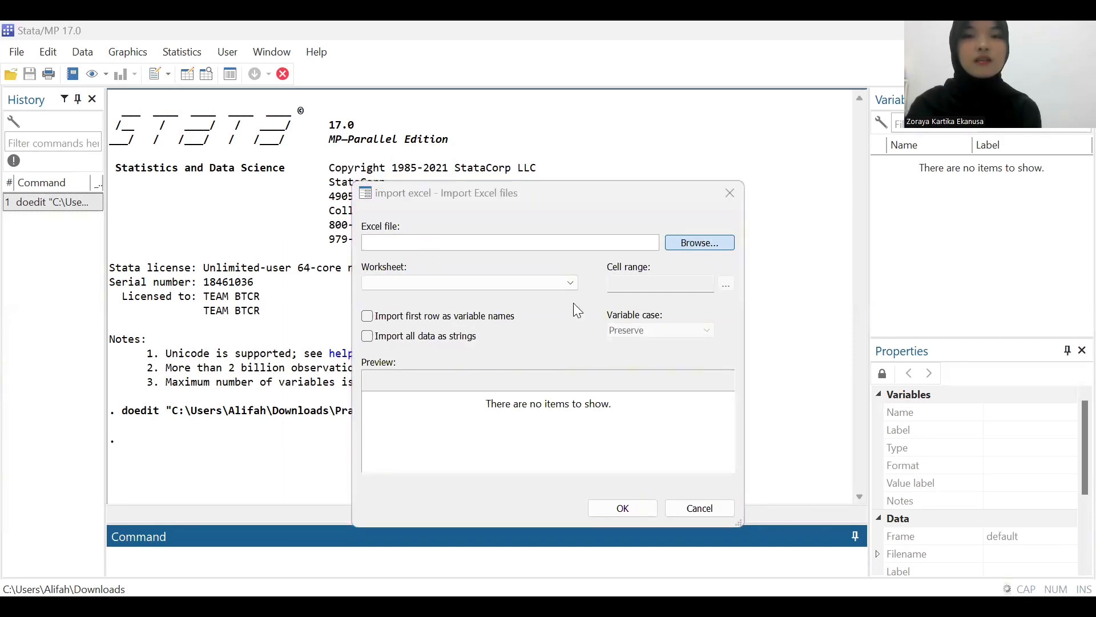
pyautogui.moveTo(412, 284); pyautogui.dragTo(414, 266)
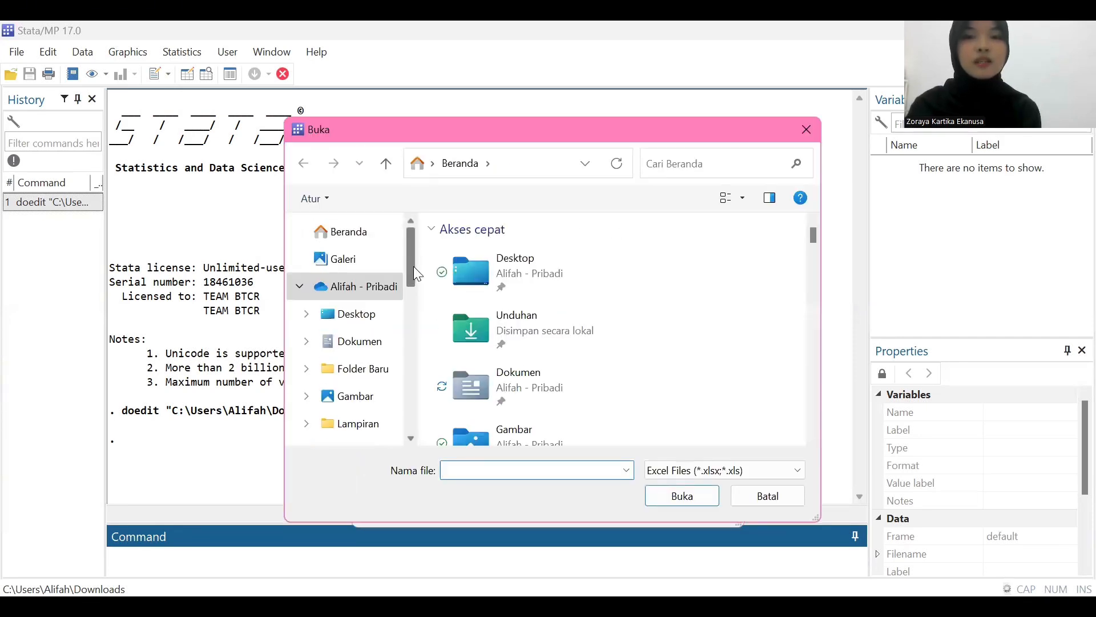
pyautogui.scroll(-8, 534, 311)
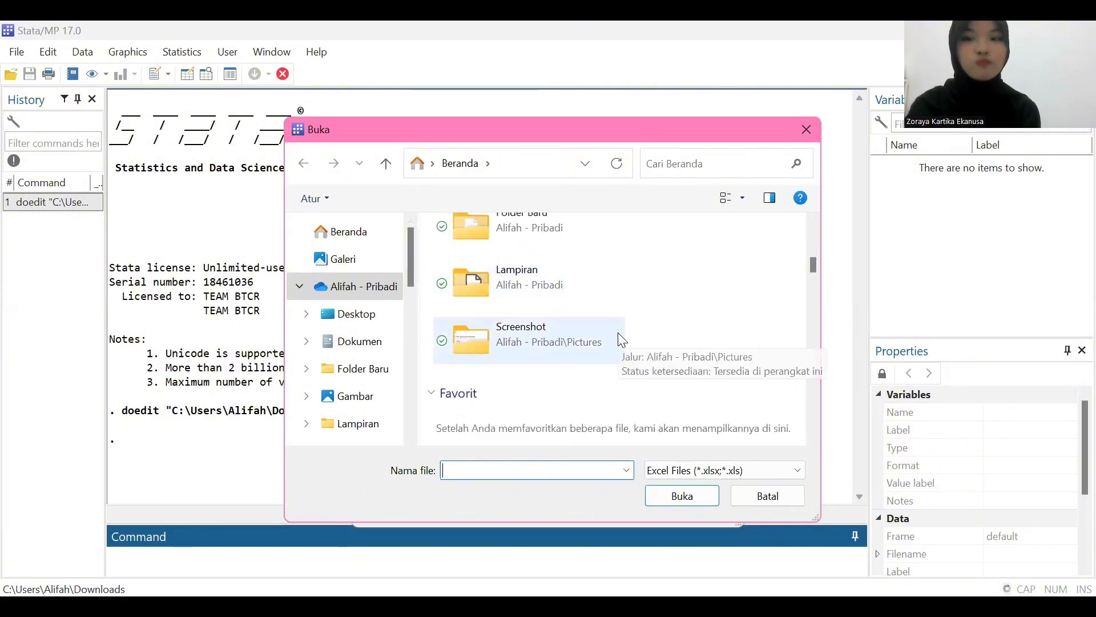
pyautogui.scroll(-5, 468, 366)
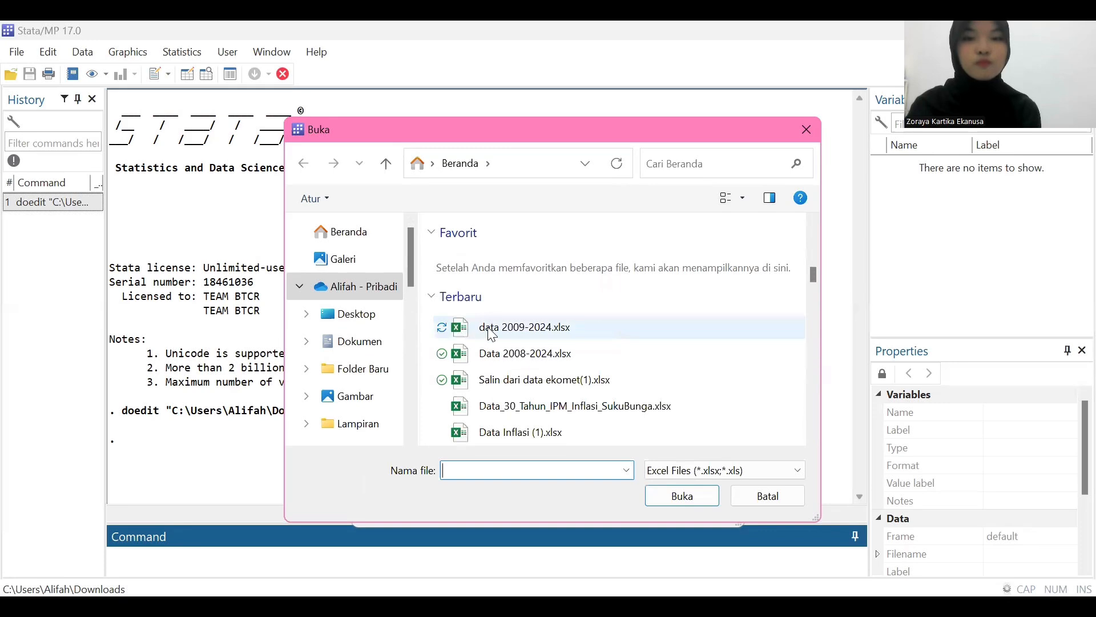
pyautogui.click(491, 334)
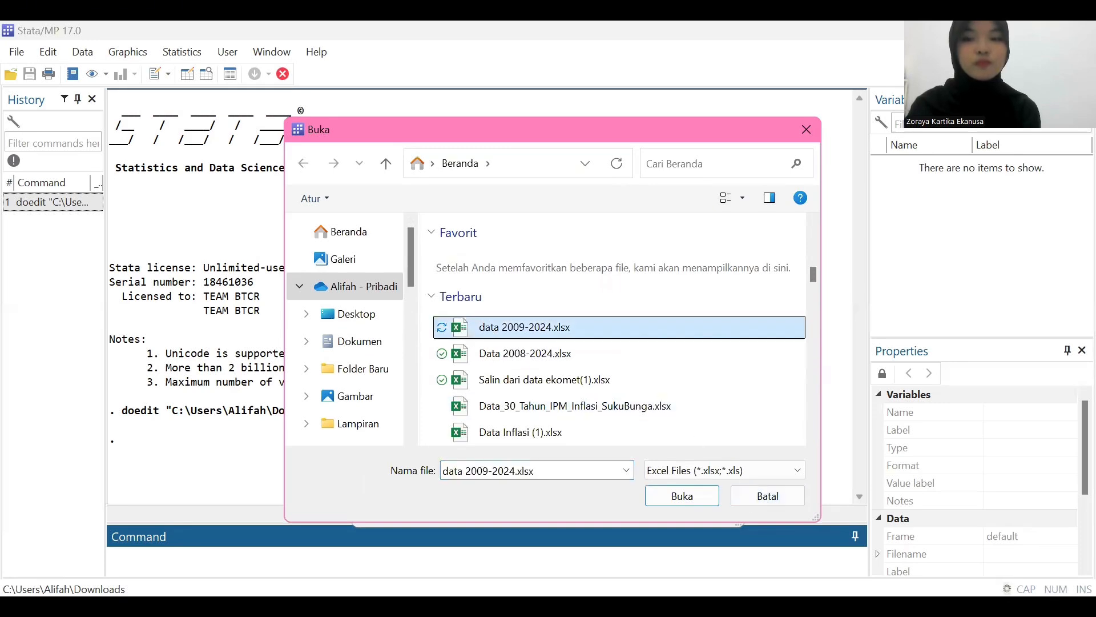
pyautogui.press('Return')
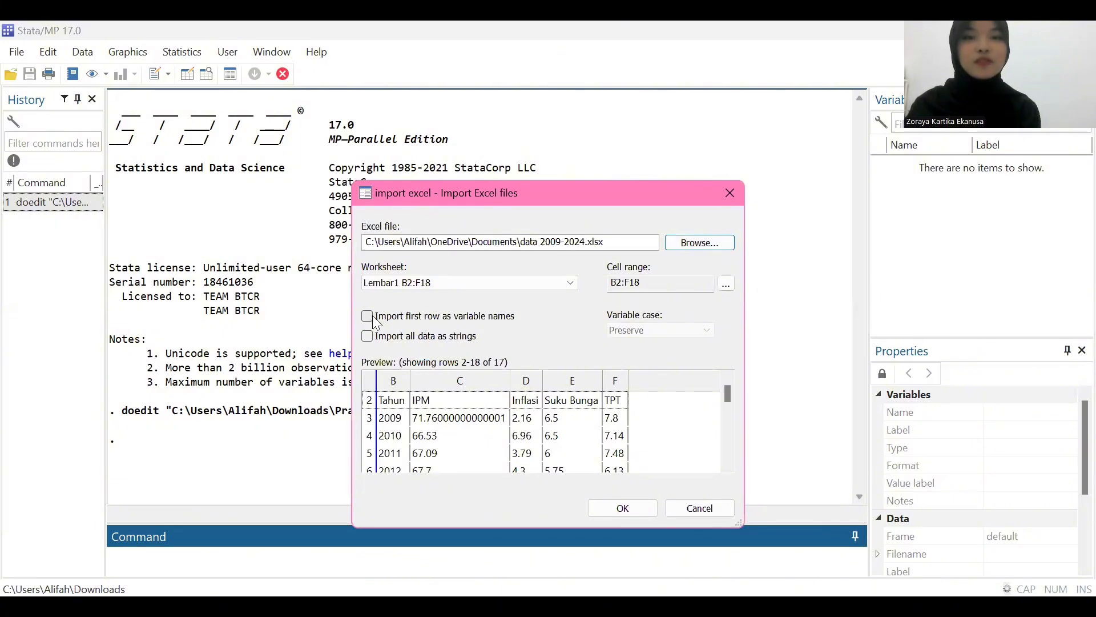
pyautogui.click(372, 317)
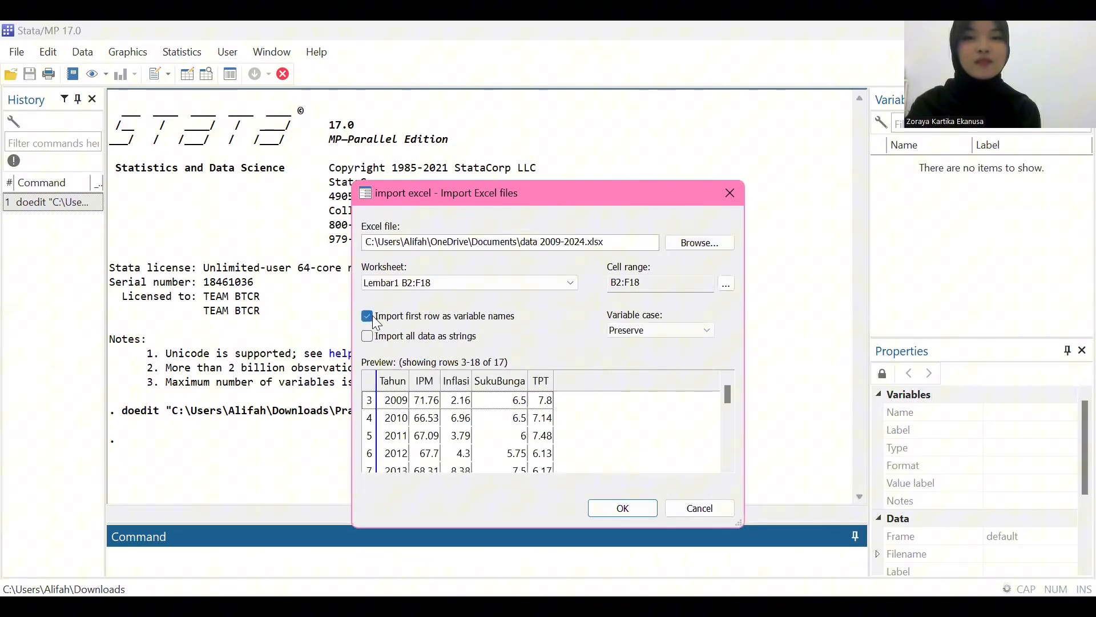
pyautogui.click(649, 508)
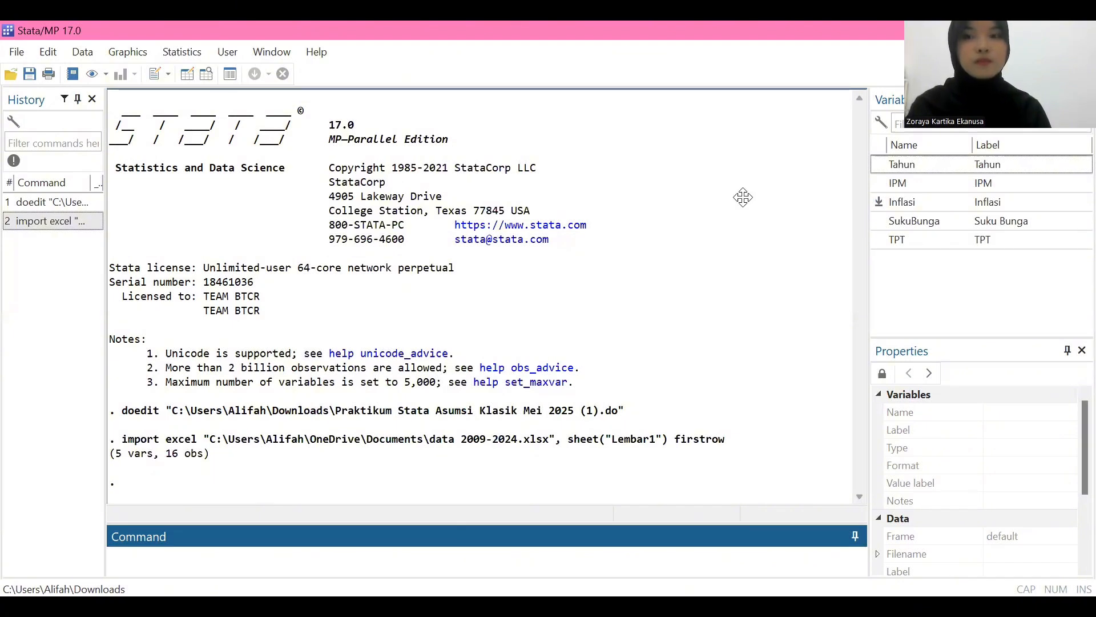
# Run the summarize command on the variables IPM, Inflasi, SukuBunga and TPT
pyautogui.hotkey('alt', 'Tab')
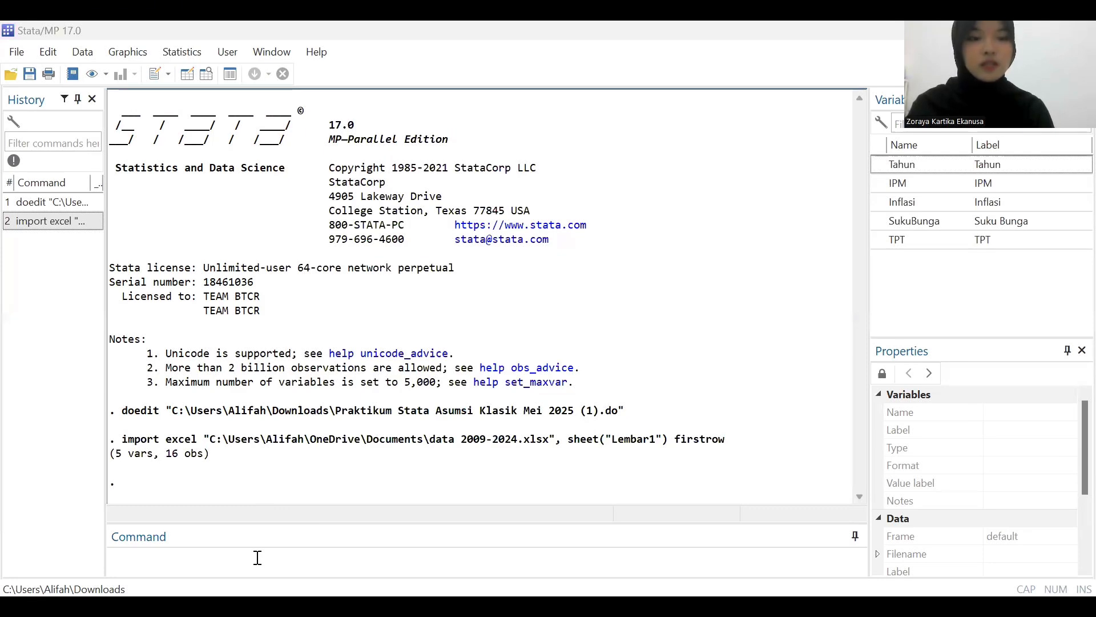
pyautogui.click(202, 556)
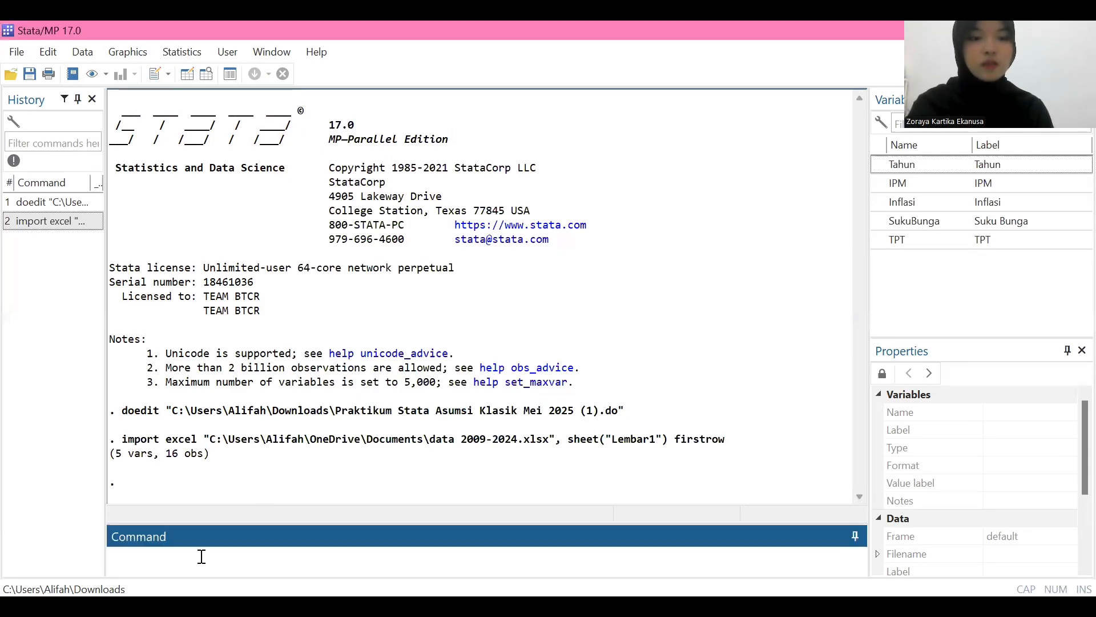
pyautogui.write('summ')
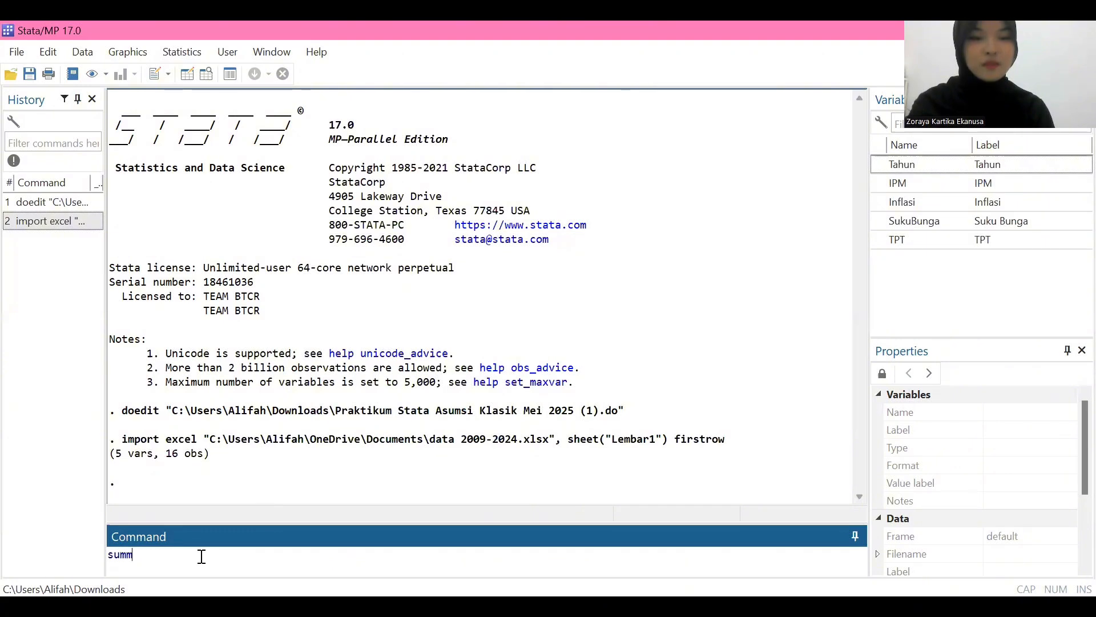
pyautogui.write('arize')
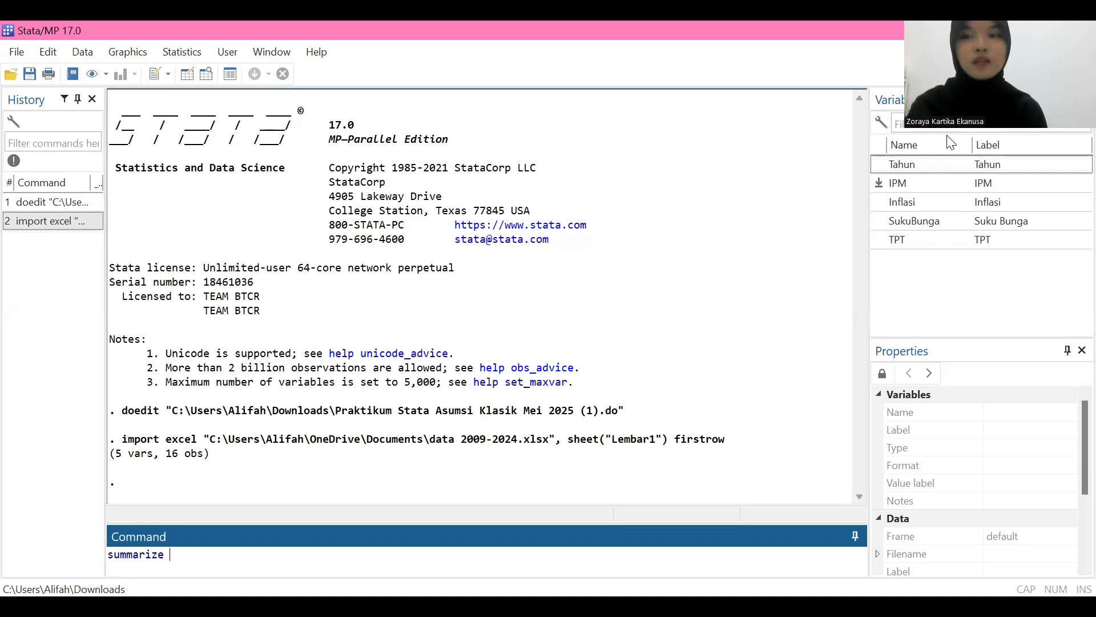
pyautogui.click(903, 184)
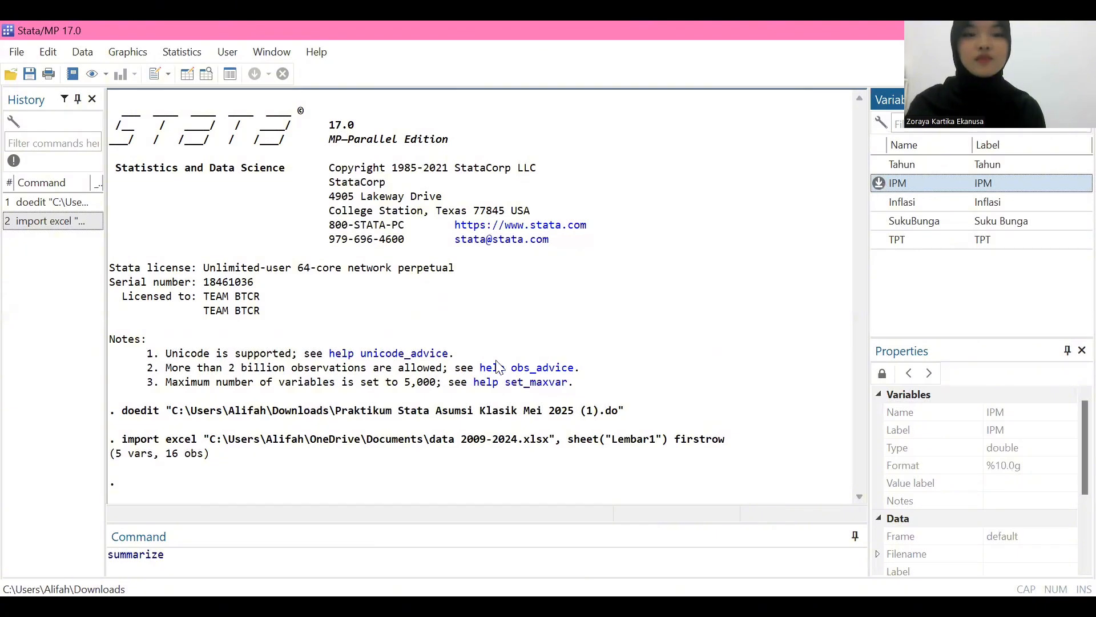
pyautogui.click(204, 552)
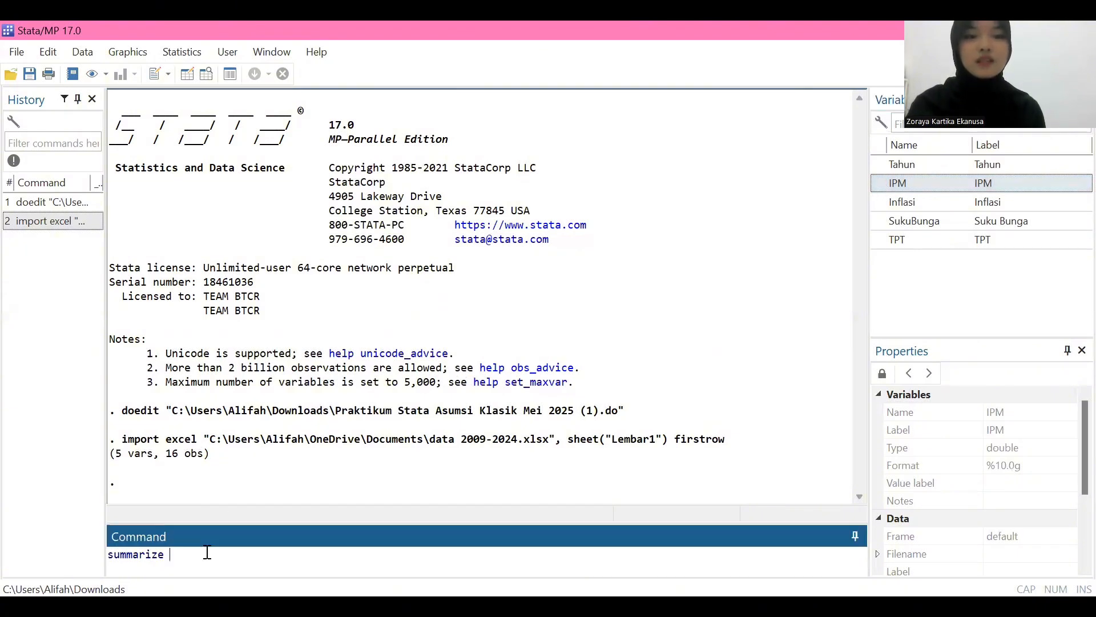
pyautogui.doubleClick(882, 181)
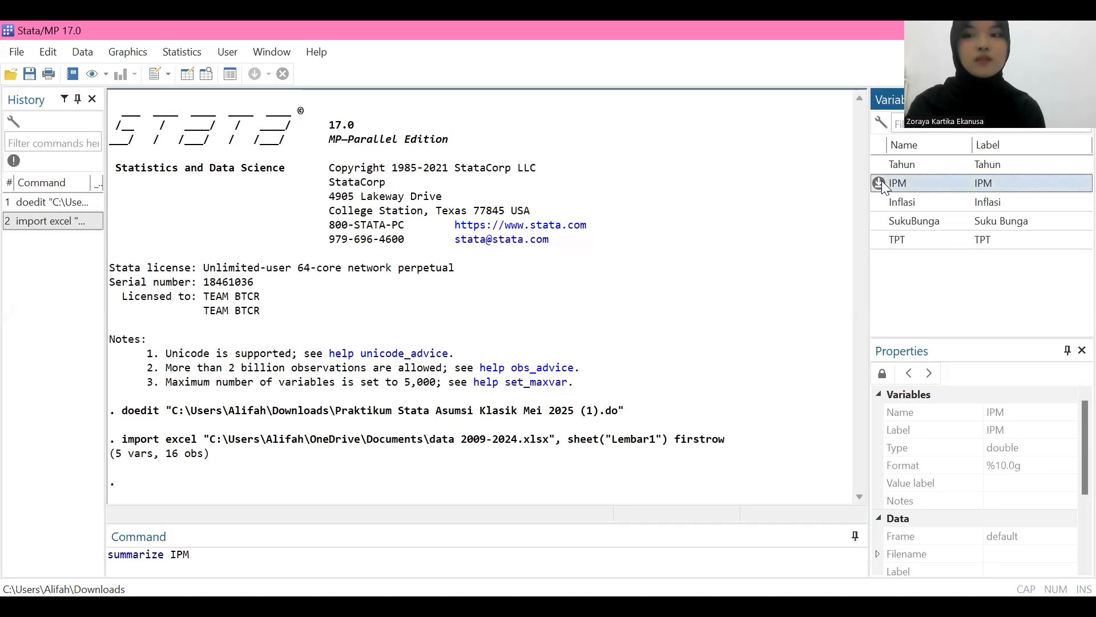
pyautogui.doubleClick(883, 203)
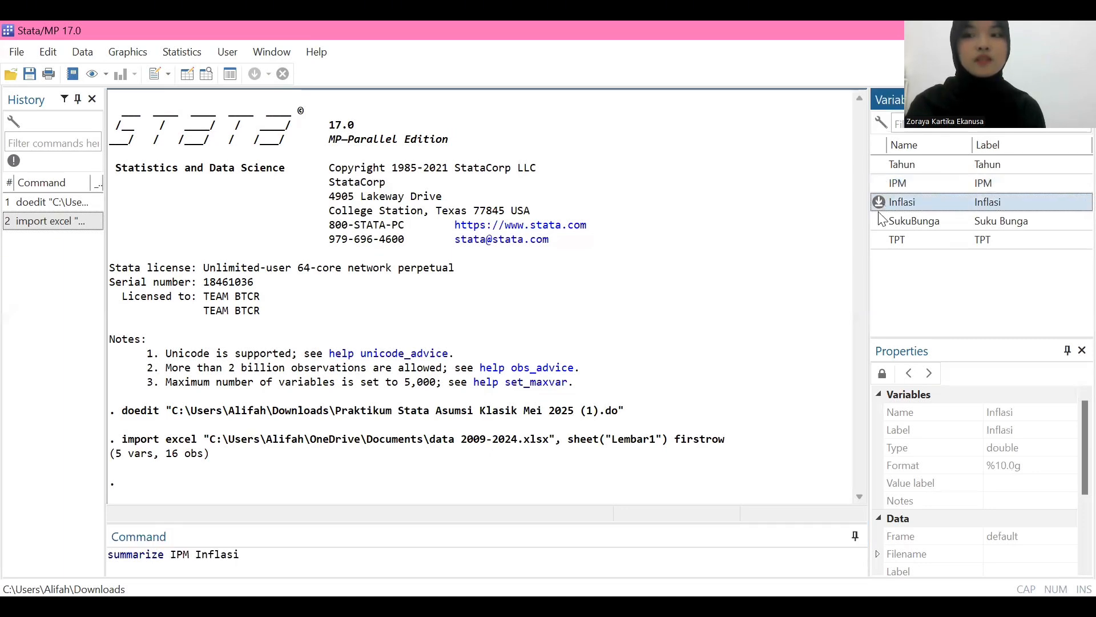
pyautogui.click(879, 221)
pyautogui.doubleClick(878, 220)
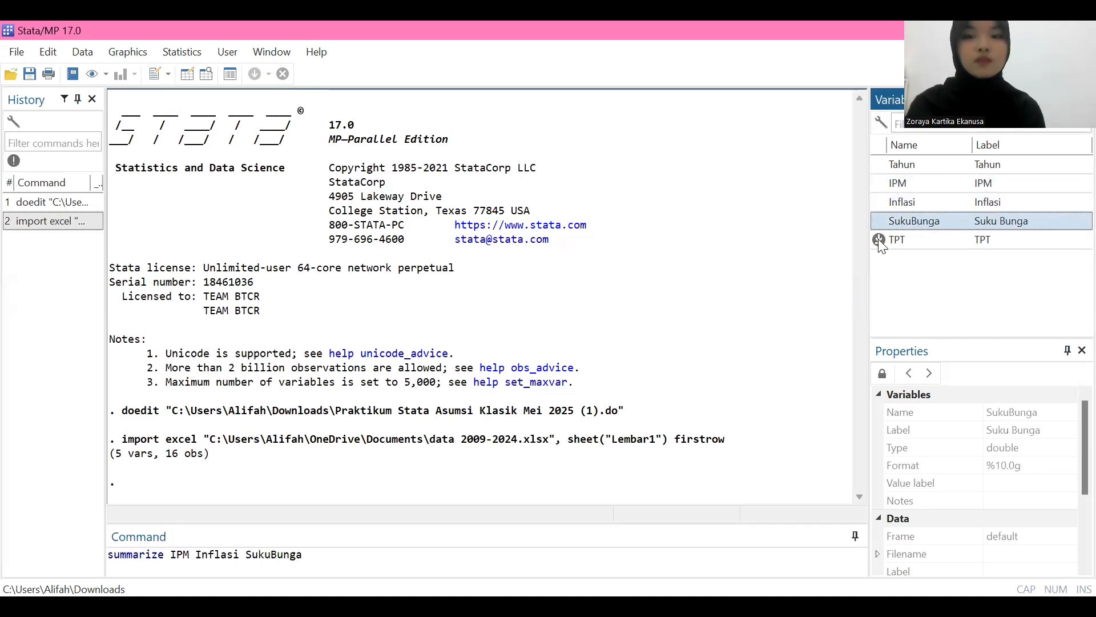
pyautogui.doubleClick(878, 239)
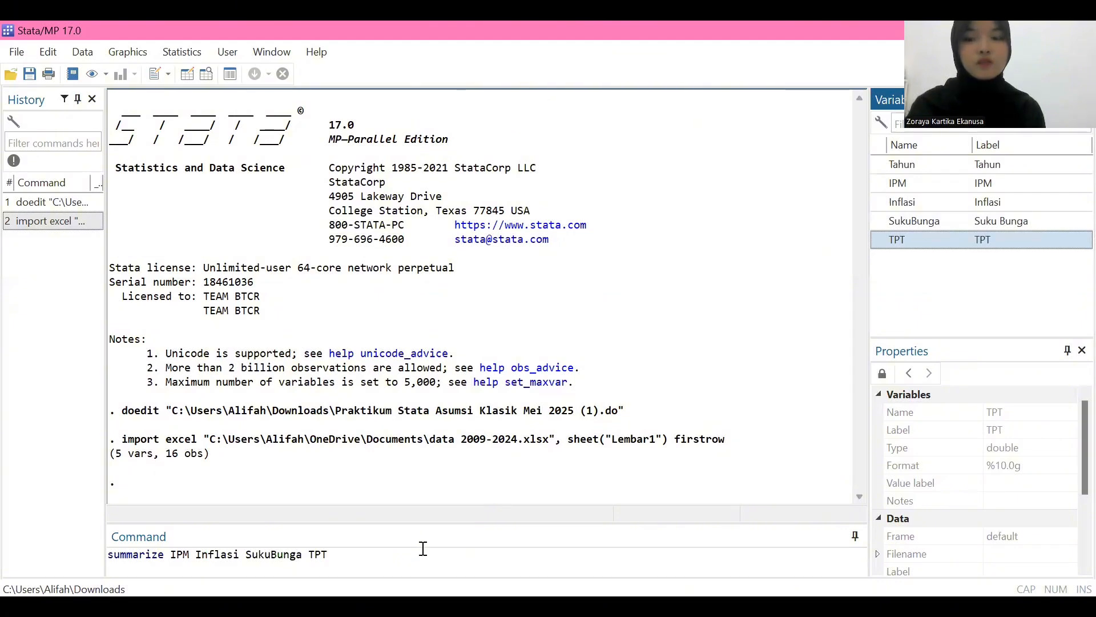
pyautogui.press('Return')
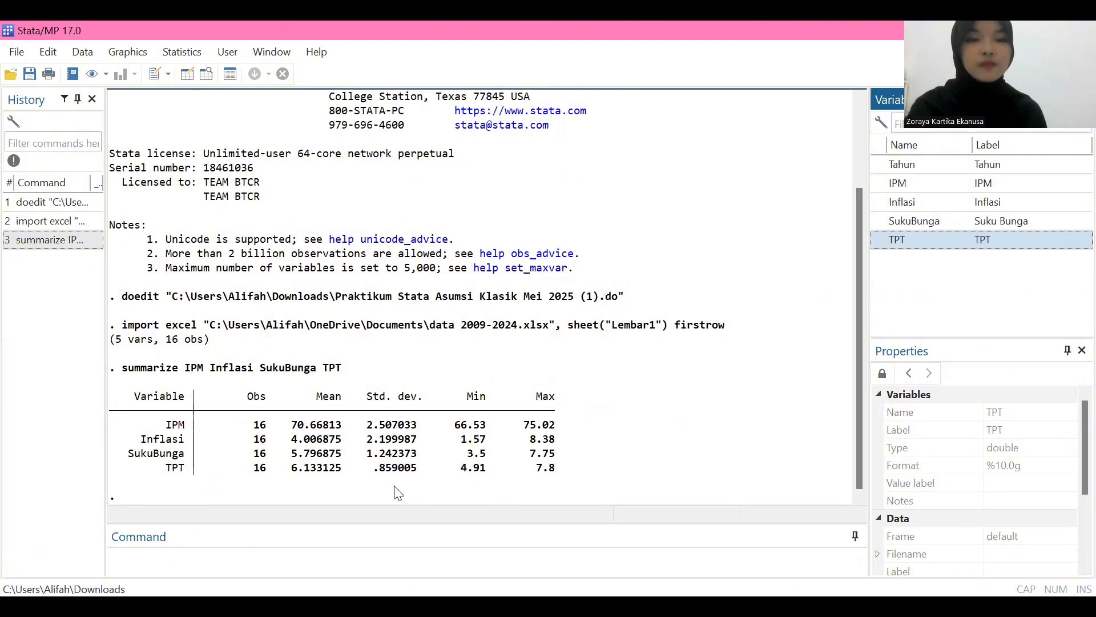
# Run a linear regression with regress, using IPM as dependent variable and Inflasi, SukuBunga and TPT as regressors
pyautogui.click(179, 560)
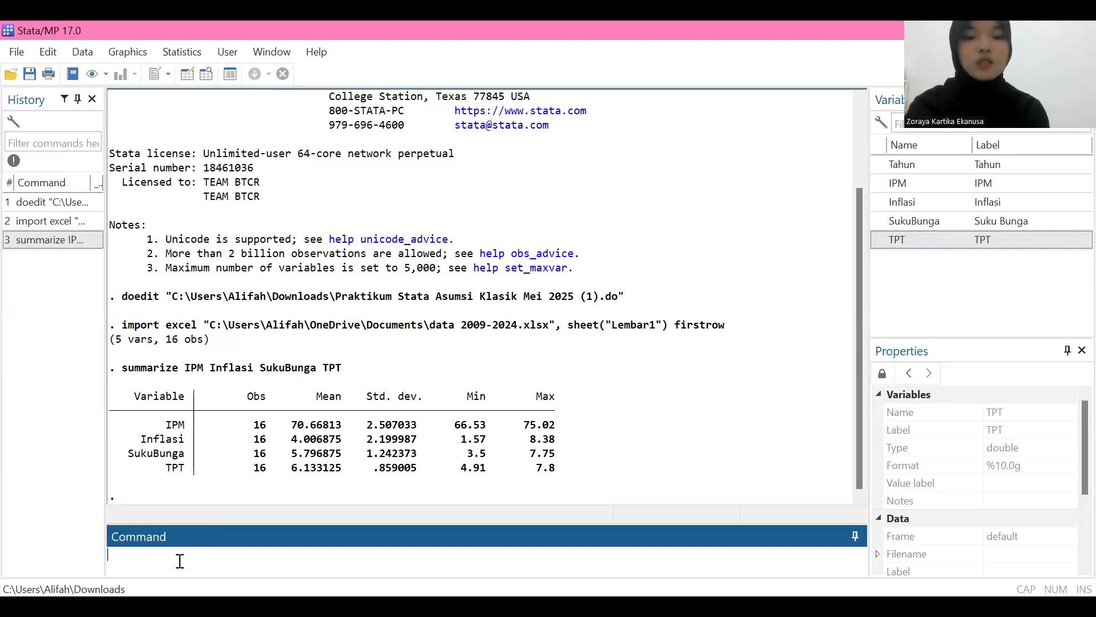
pyautogui.write('re')
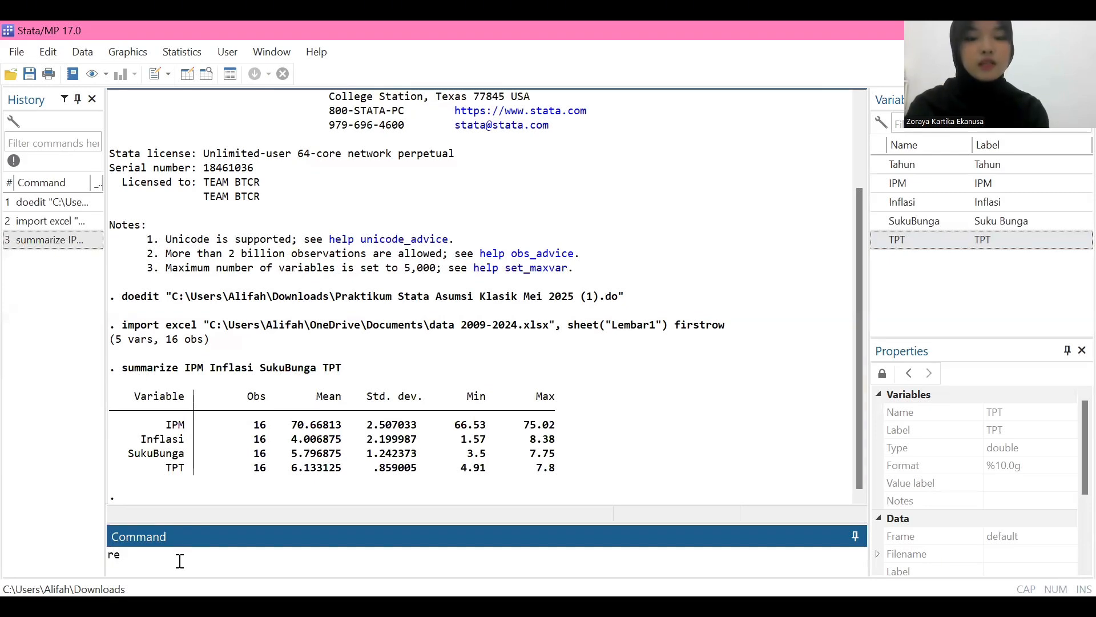
pyautogui.write('gress')
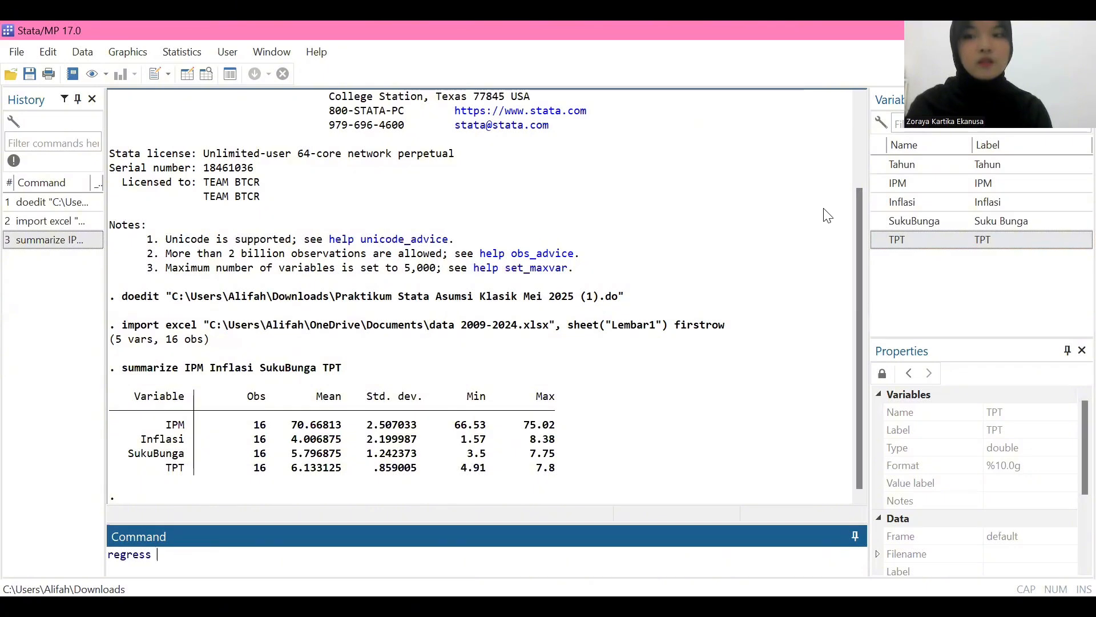
pyautogui.click(879, 180)
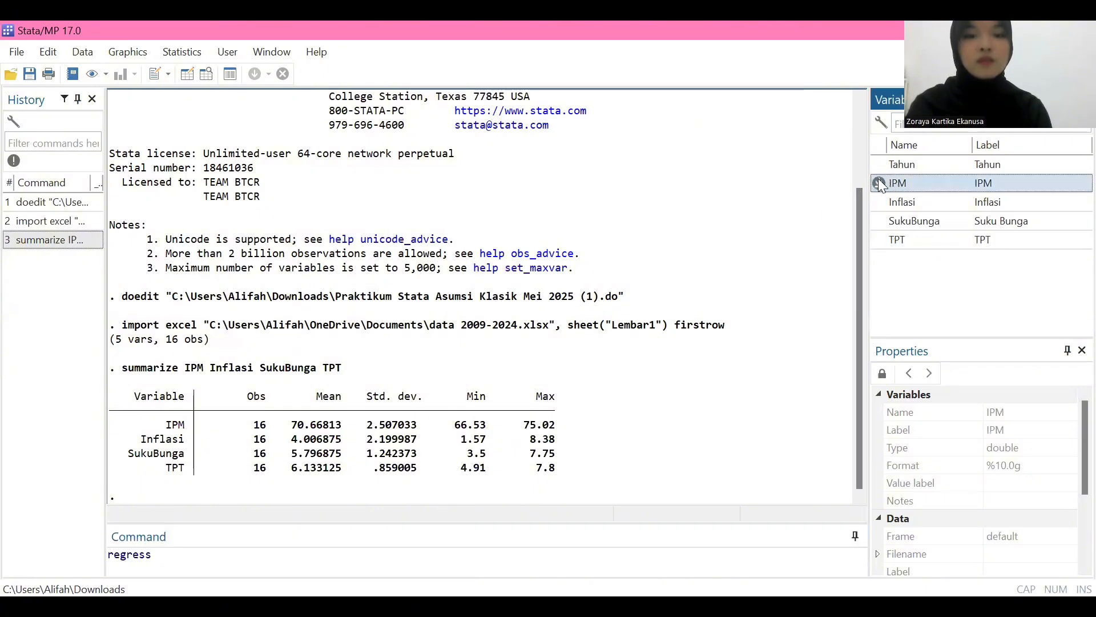
pyautogui.click(878, 182)
pyautogui.click(879, 201)
pyautogui.click(879, 201)
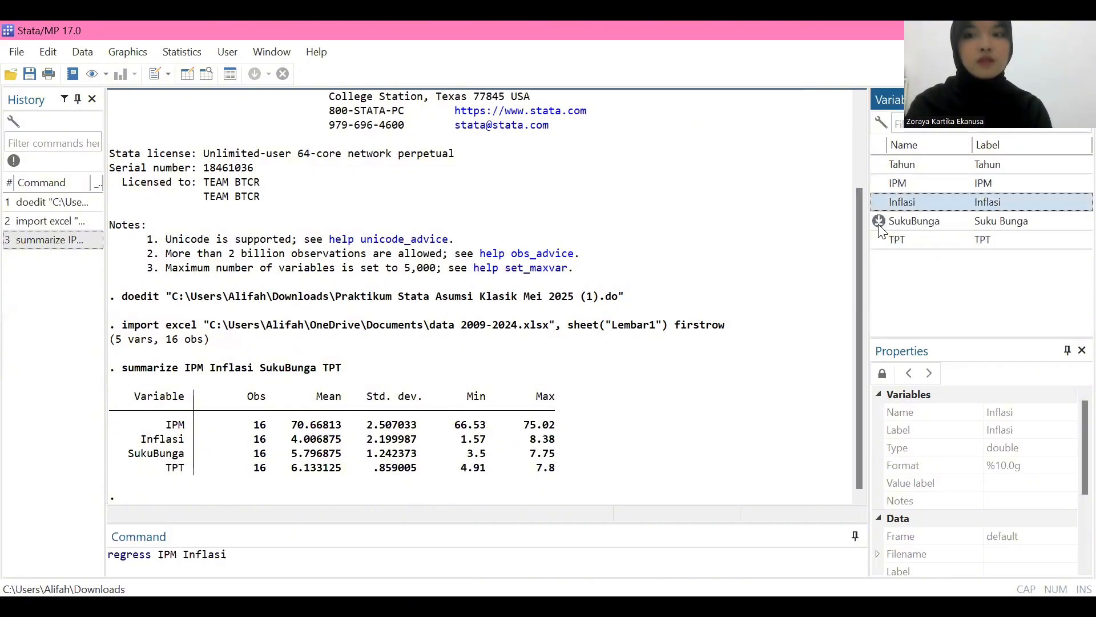
pyautogui.click(879, 221)
pyautogui.click(879, 221)
pyautogui.click(880, 240)
pyautogui.click(880, 240)
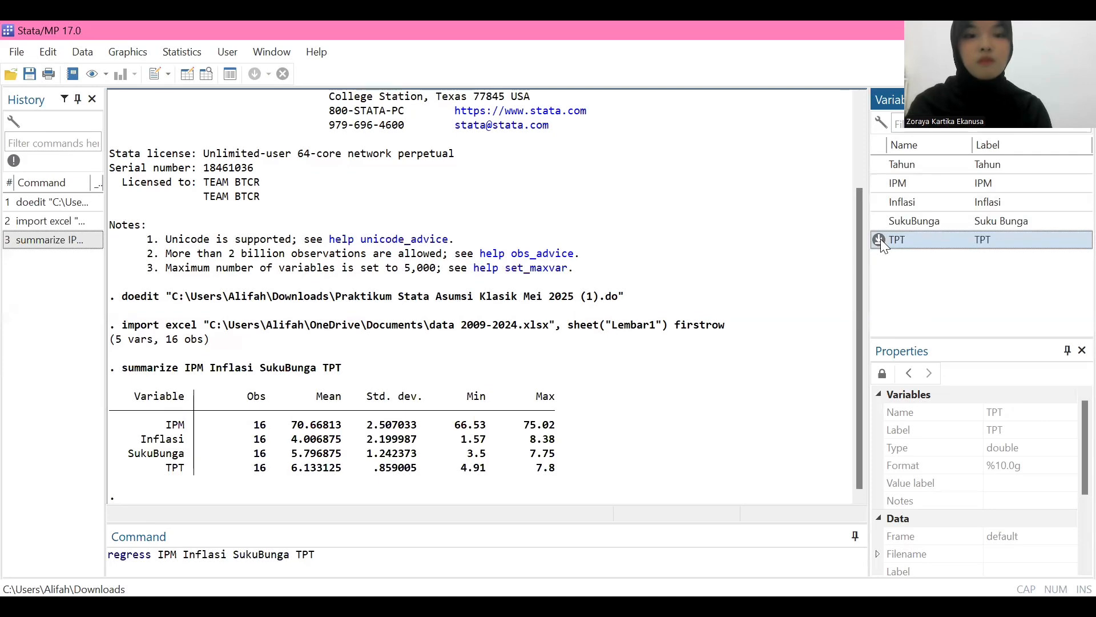
pyautogui.press('Return')
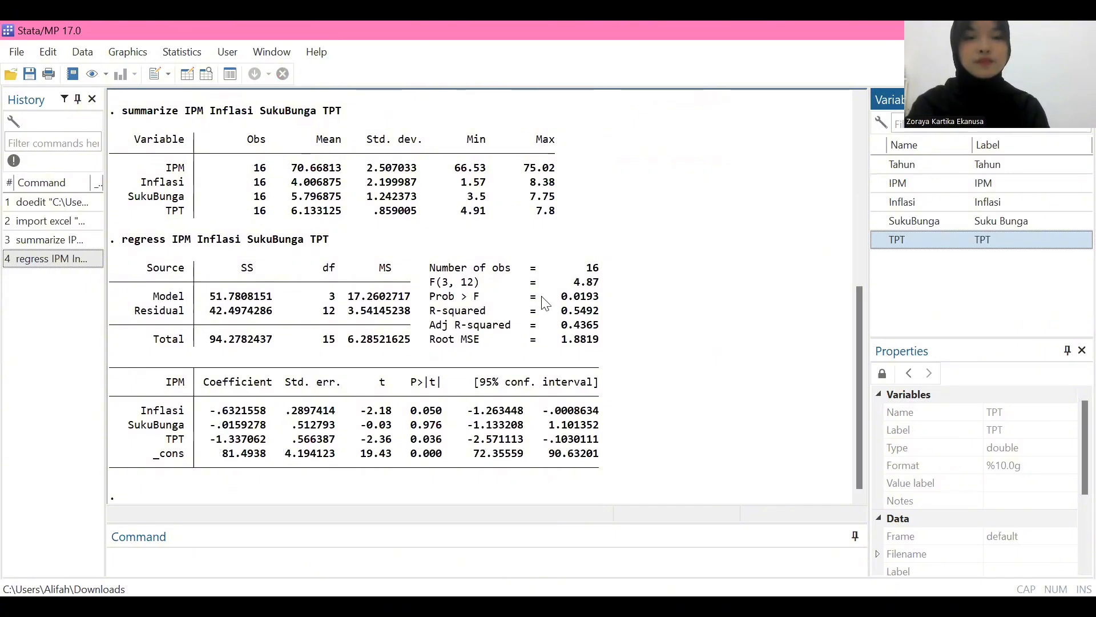
# Run the skewness-kurtosis normality test with sktest on IPM, Inflasi, SukuBunga and TPT
pyautogui.click(418, 552)
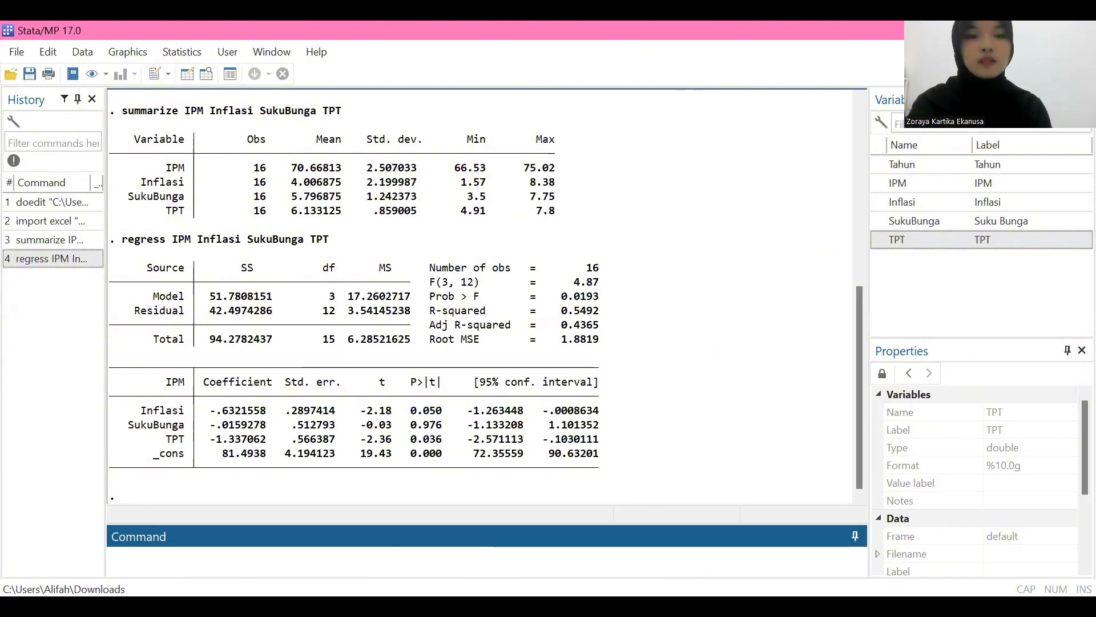
pyautogui.hotkey('alt', 'Tab')
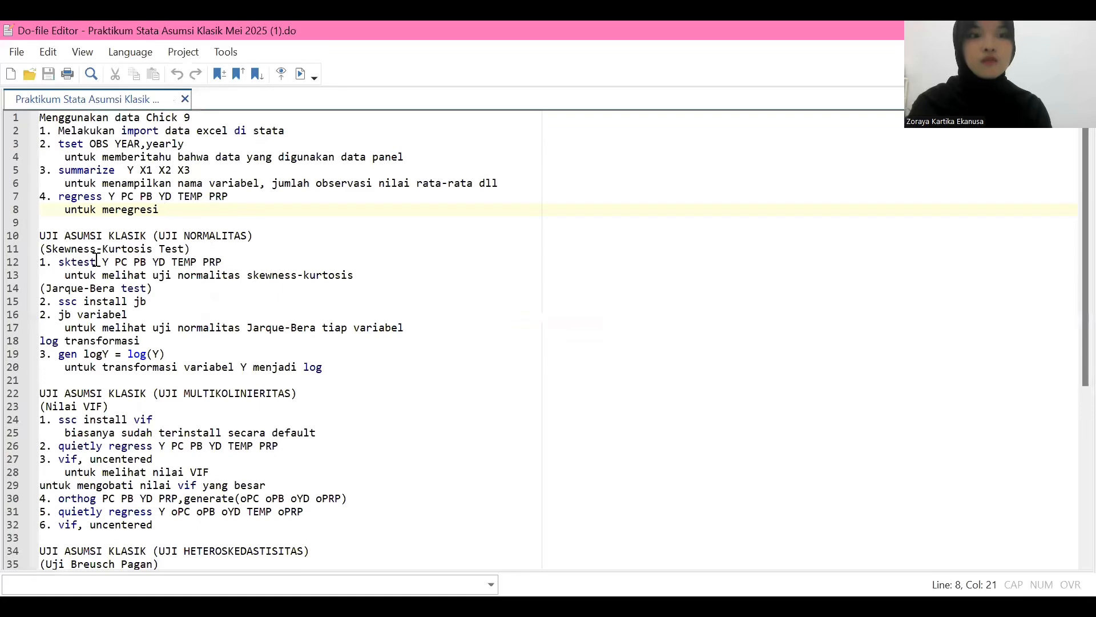
pyautogui.moveTo(60, 262); pyautogui.dragTo(95, 268)
pyautogui.hotkey('ctrl', 'c')
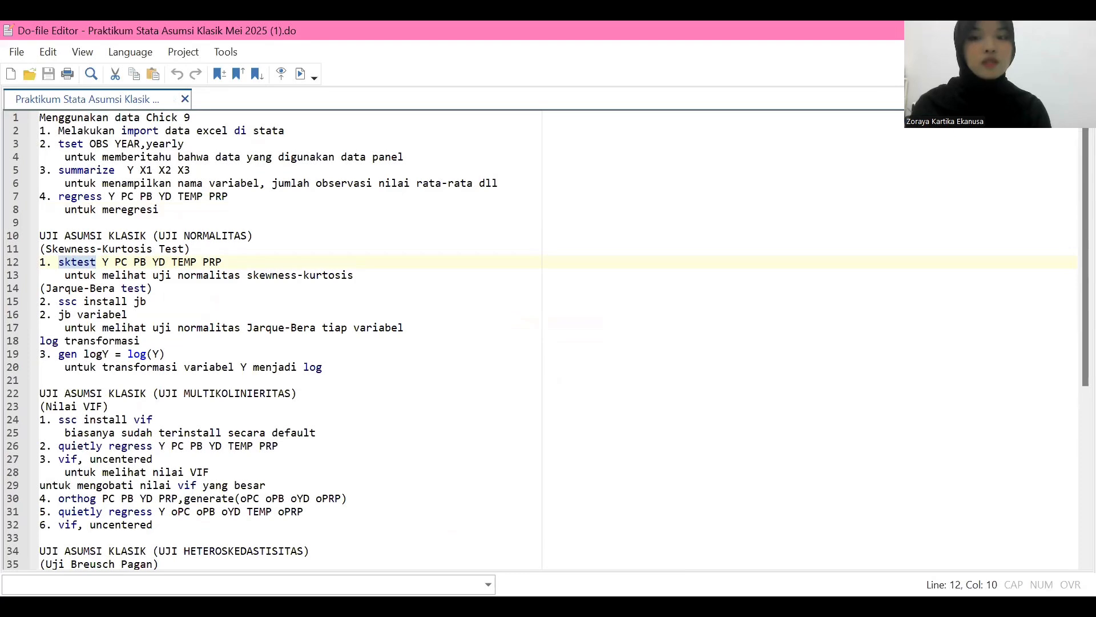
pyautogui.hotkey('alt', 'Tab')
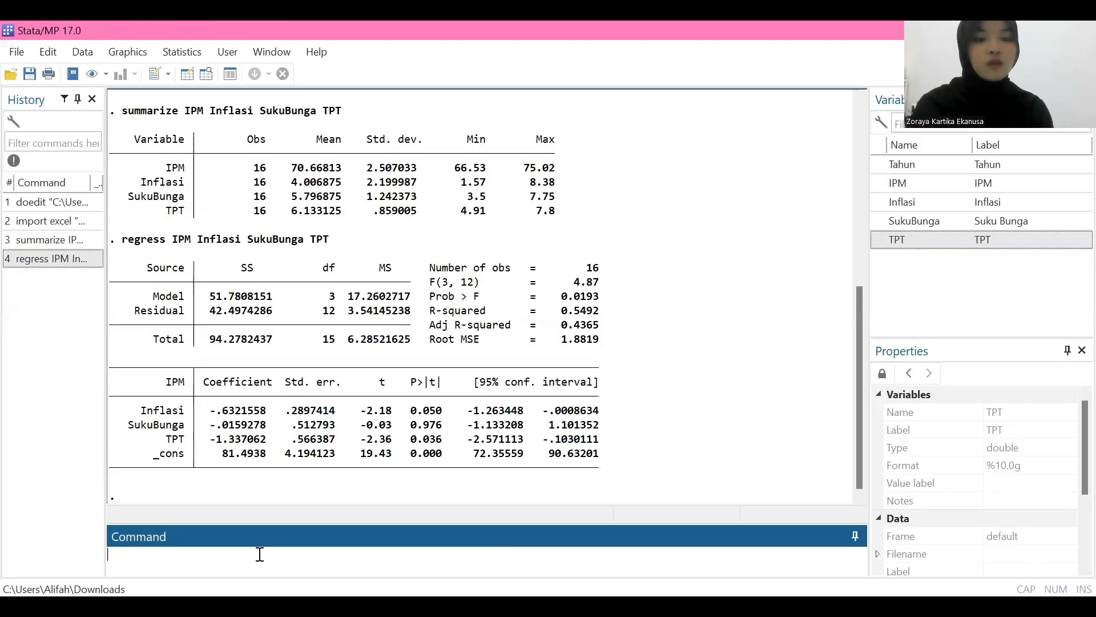
pyautogui.hotkey('ctrl', 'v')
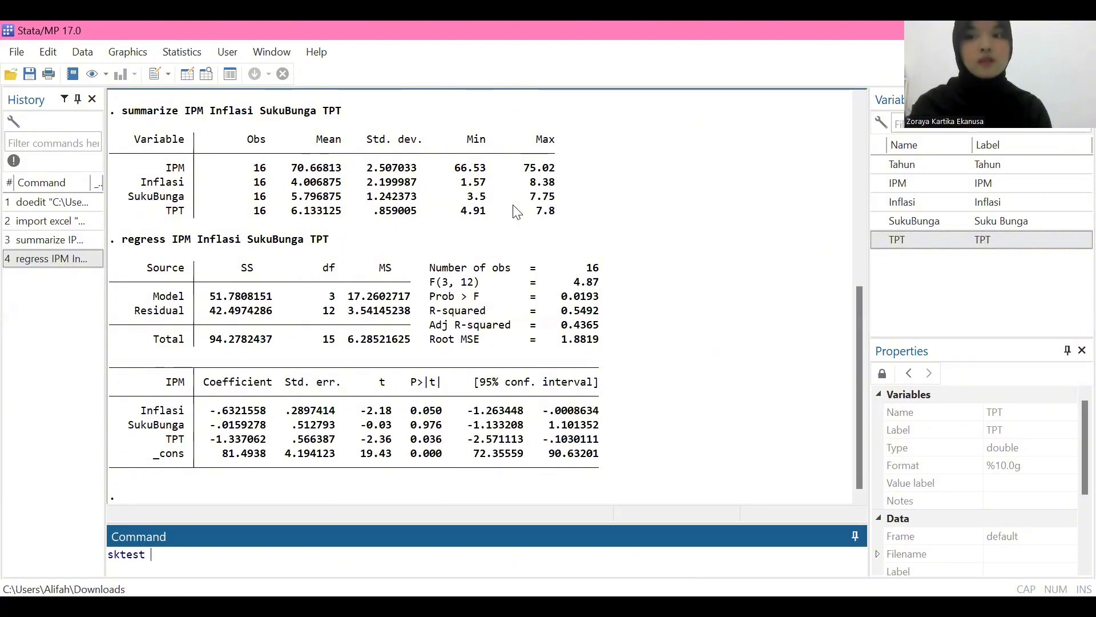
pyautogui.click(922, 184)
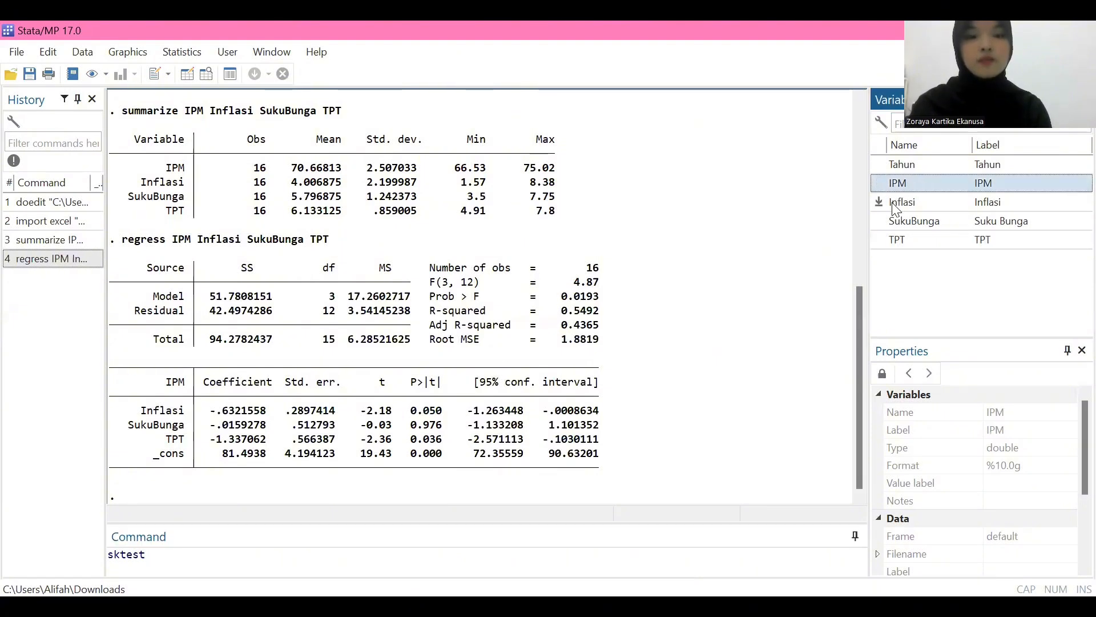
pyautogui.click(878, 182)
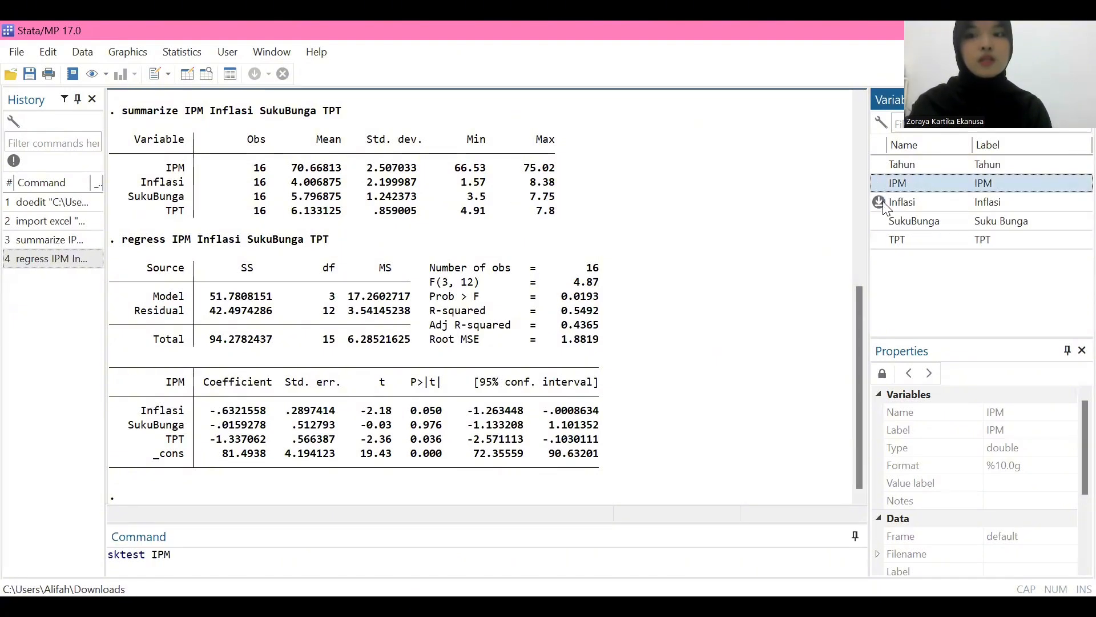
pyautogui.click(879, 202)
pyautogui.click(879, 220)
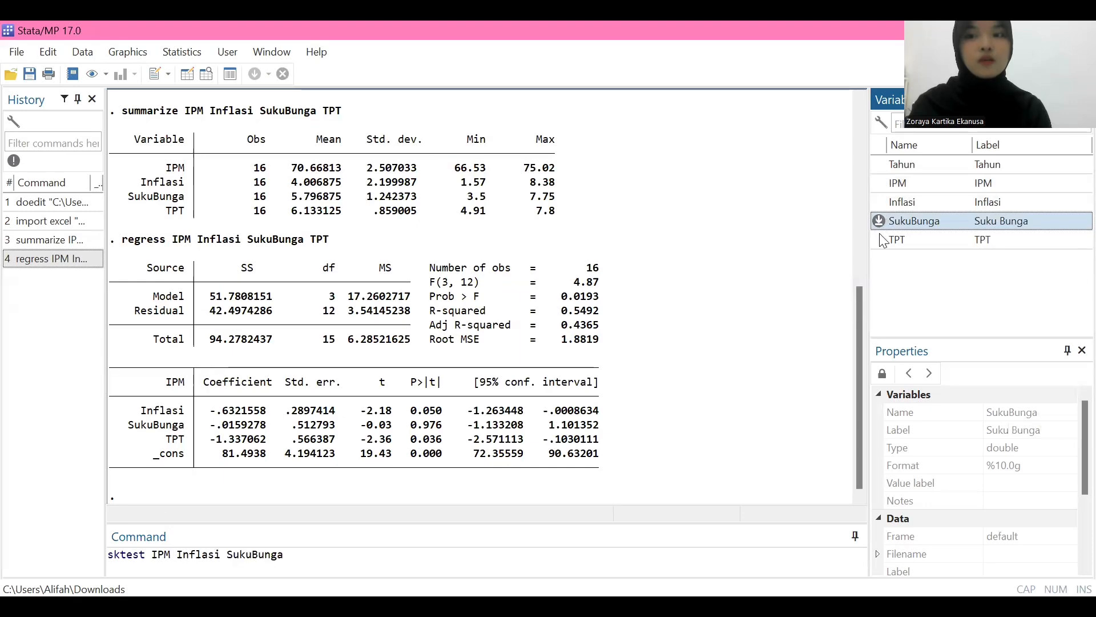
pyautogui.click(879, 240)
pyautogui.press('Return')
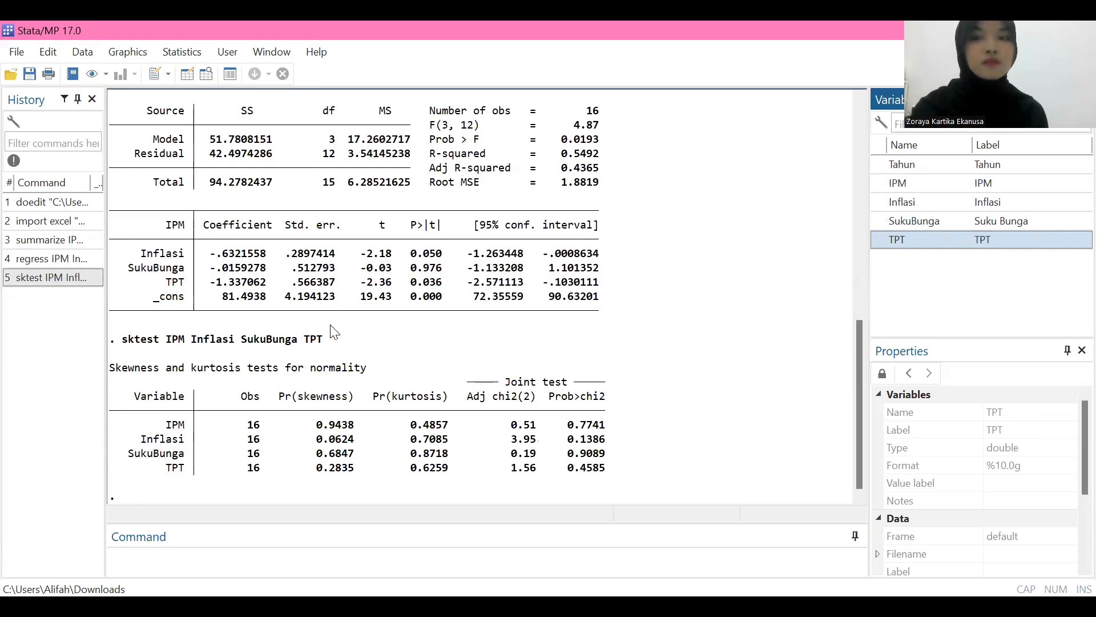
# Run the multicollinearity test with estat vif and White's heteroskedasticity test with estat imtest, white
pyautogui.click(155, 553)
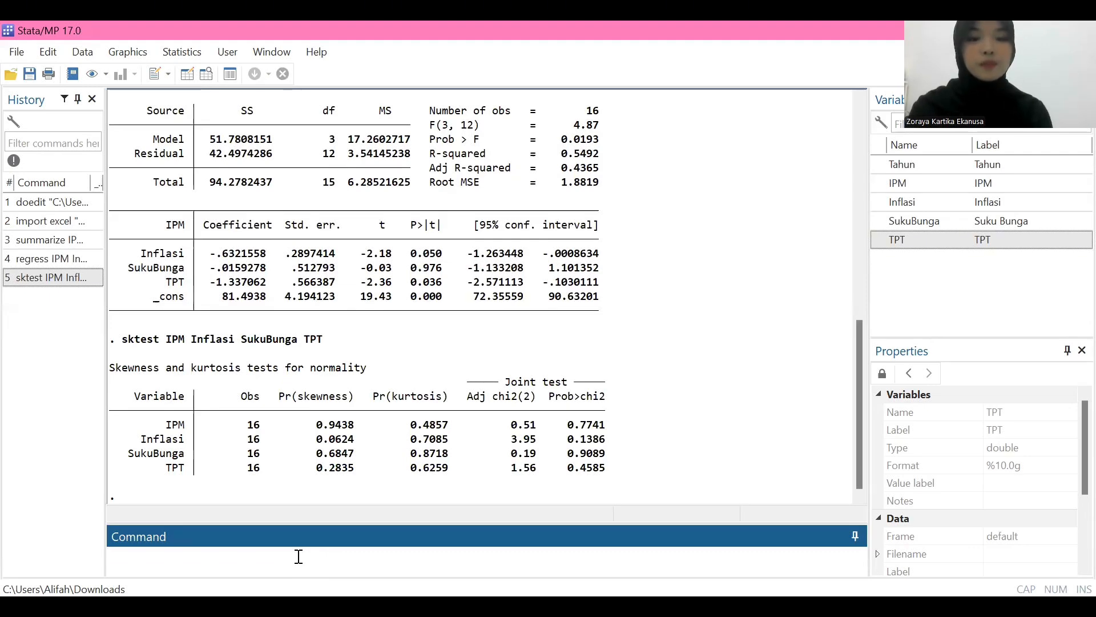
pyautogui.write('esta')
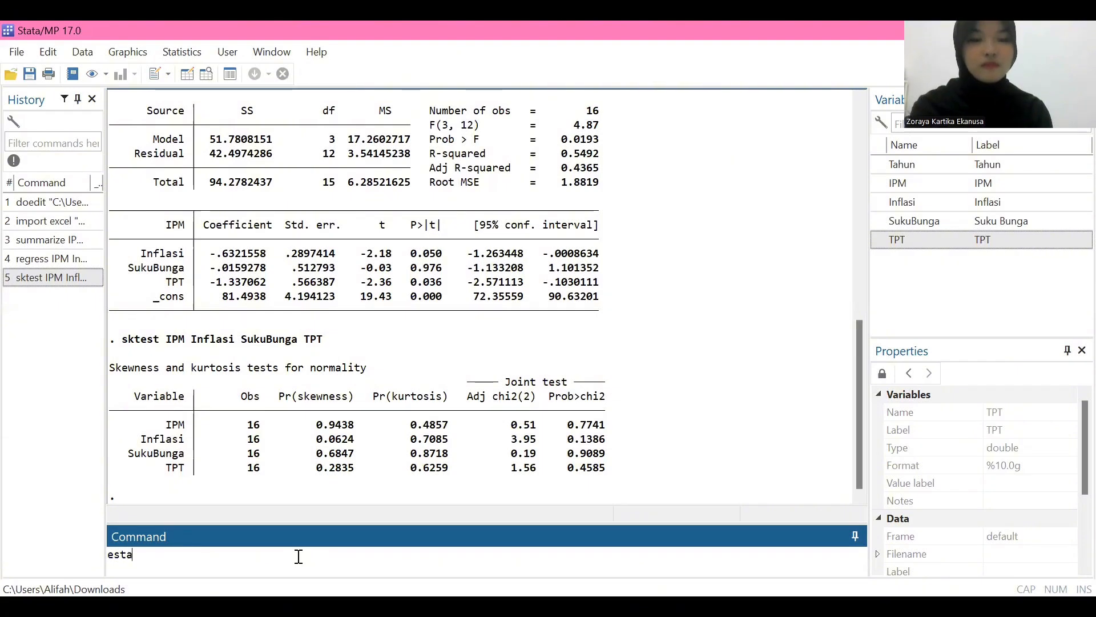
pyautogui.write('t vif')
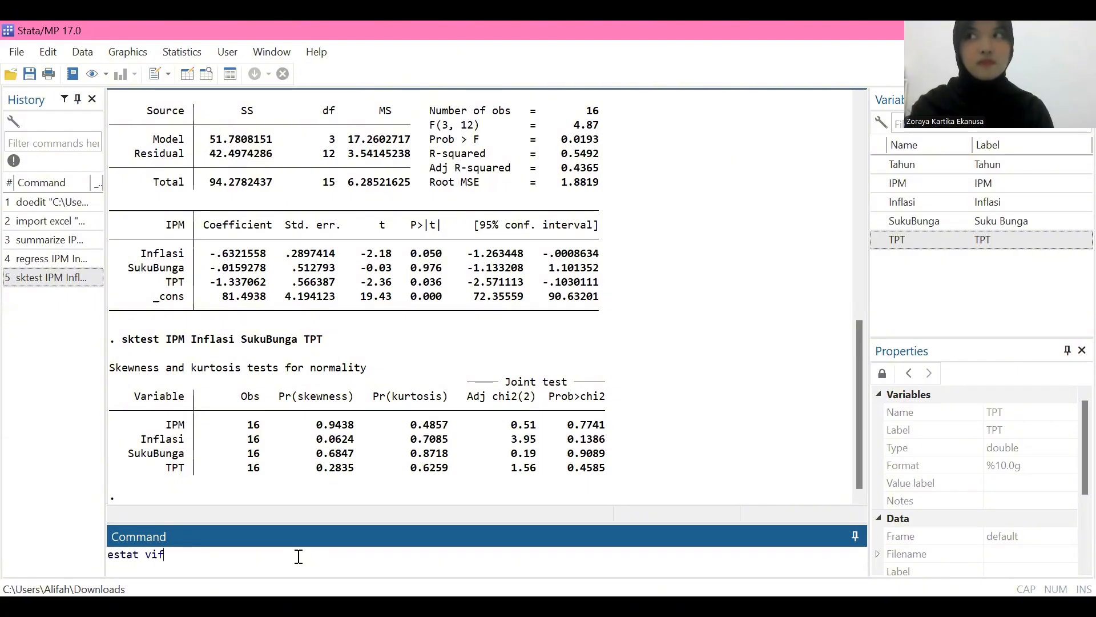
pyautogui.press('Return')
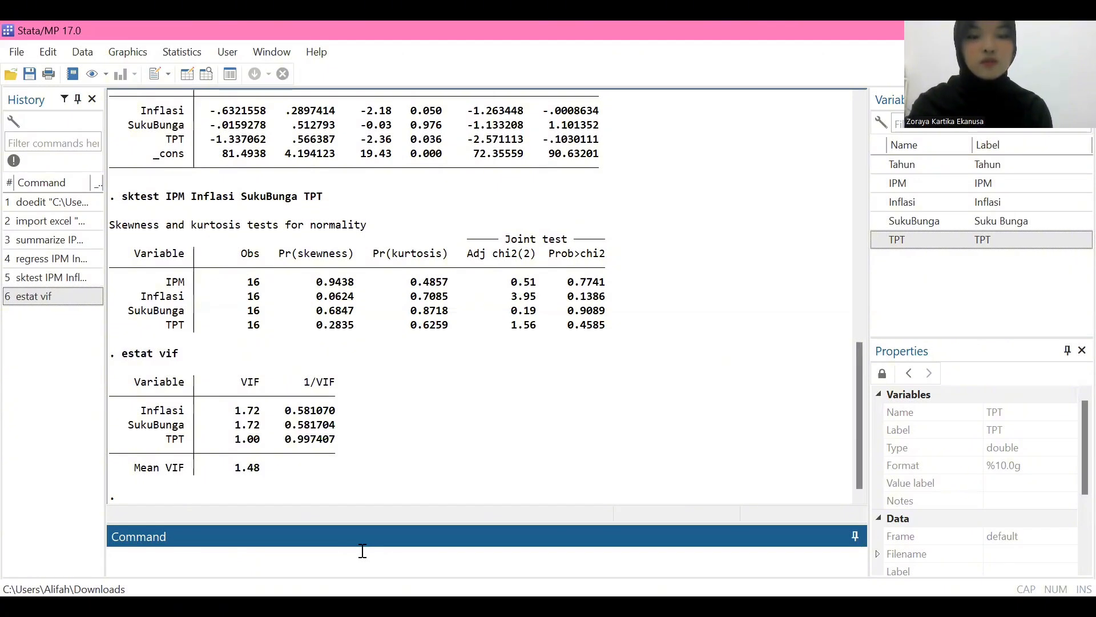
pyautogui.write('estat imtest, white')
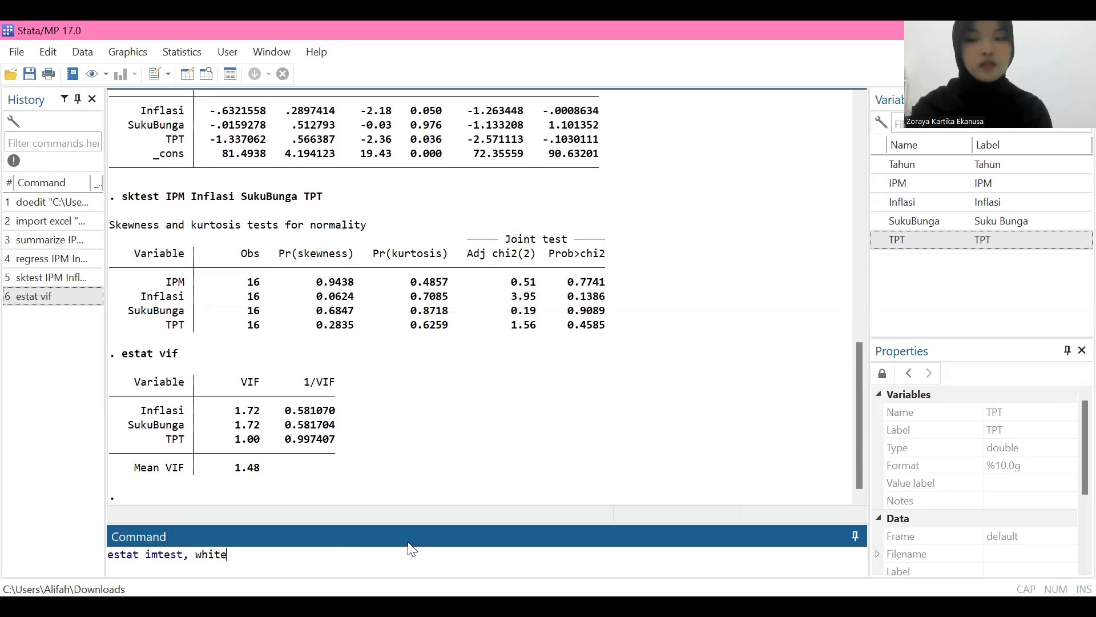
pyautogui.press('Return')
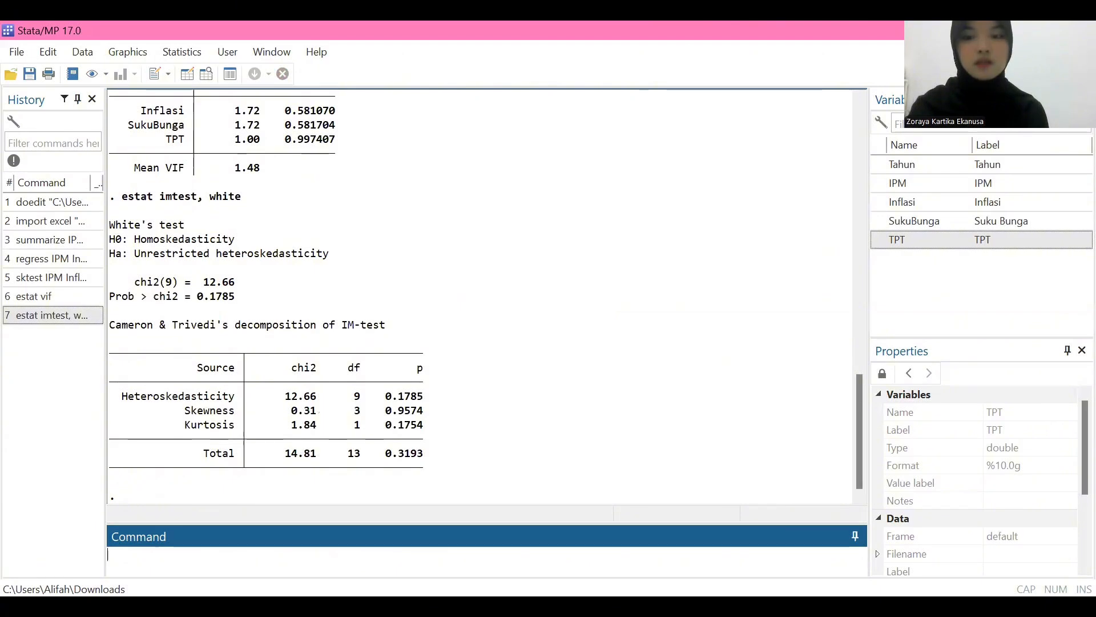
# Copy the command gen time=_n from the do-file and run it to create a time variable
pyautogui.hotkey('alt', 'Tab')
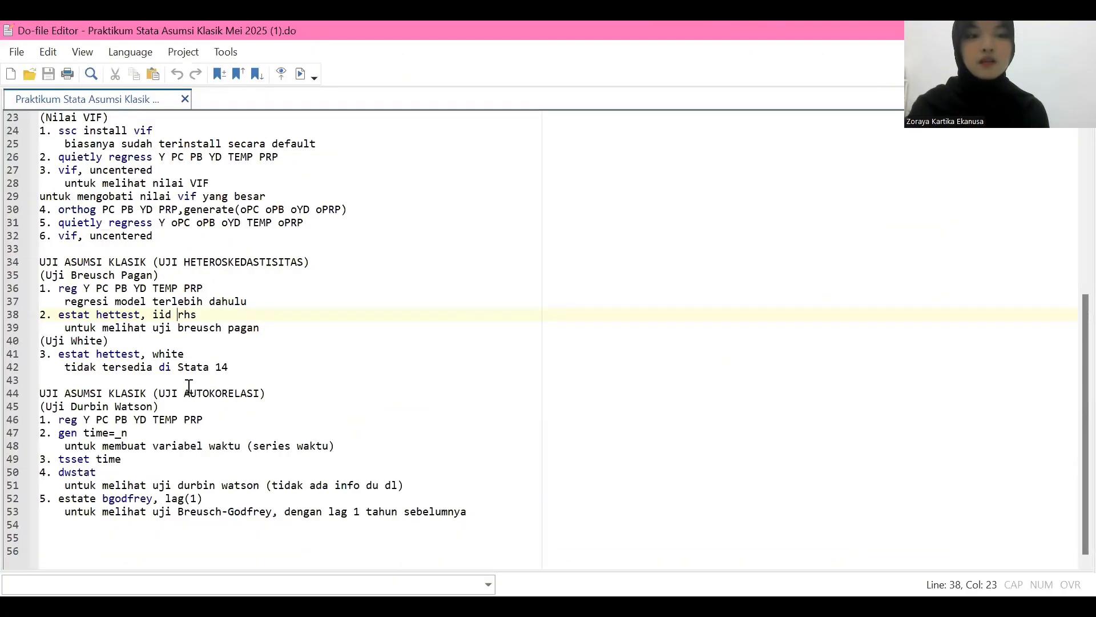
pyautogui.moveTo(59, 434); pyautogui.dragTo(129, 433)
pyautogui.hotkey('ctrl', 'c')
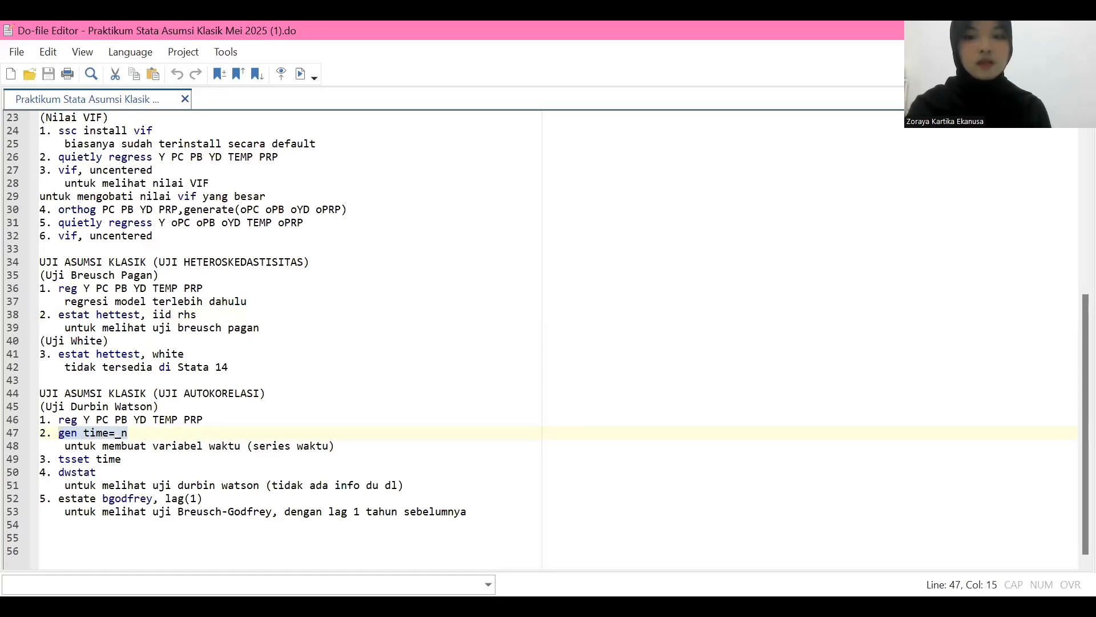
pyautogui.click(352, 548)
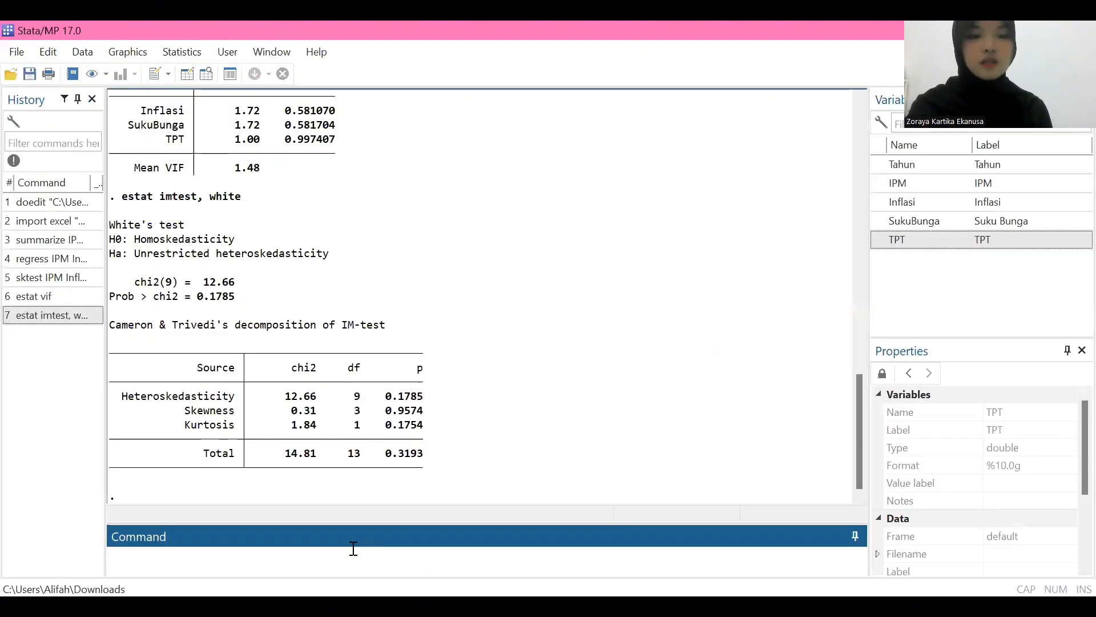
pyautogui.hotkey('ctrl', 'v')
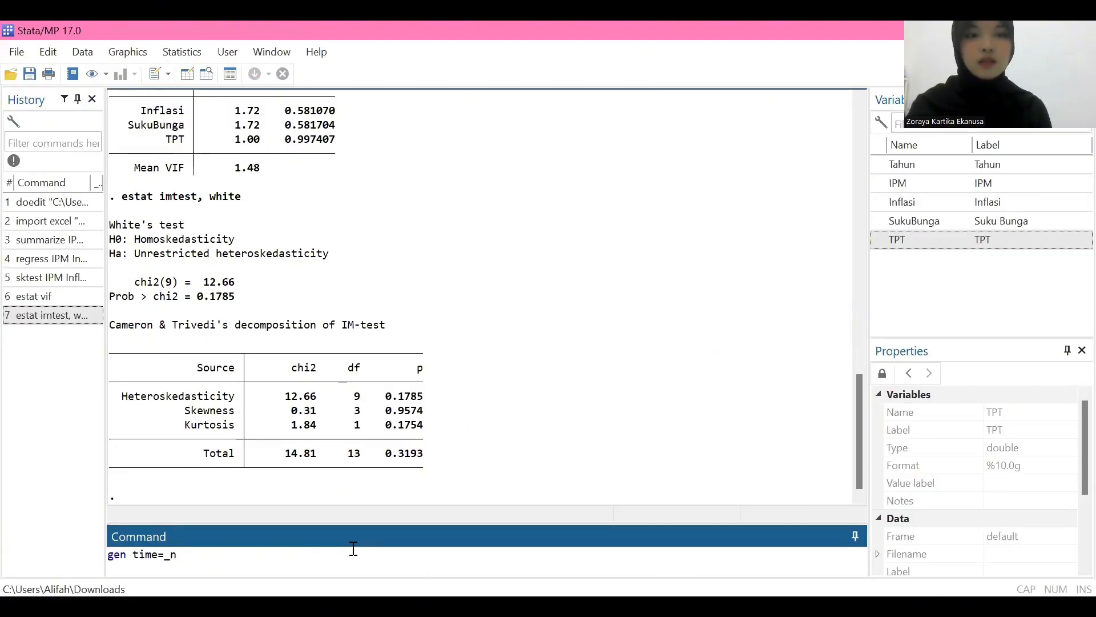
pyautogui.press('Return')
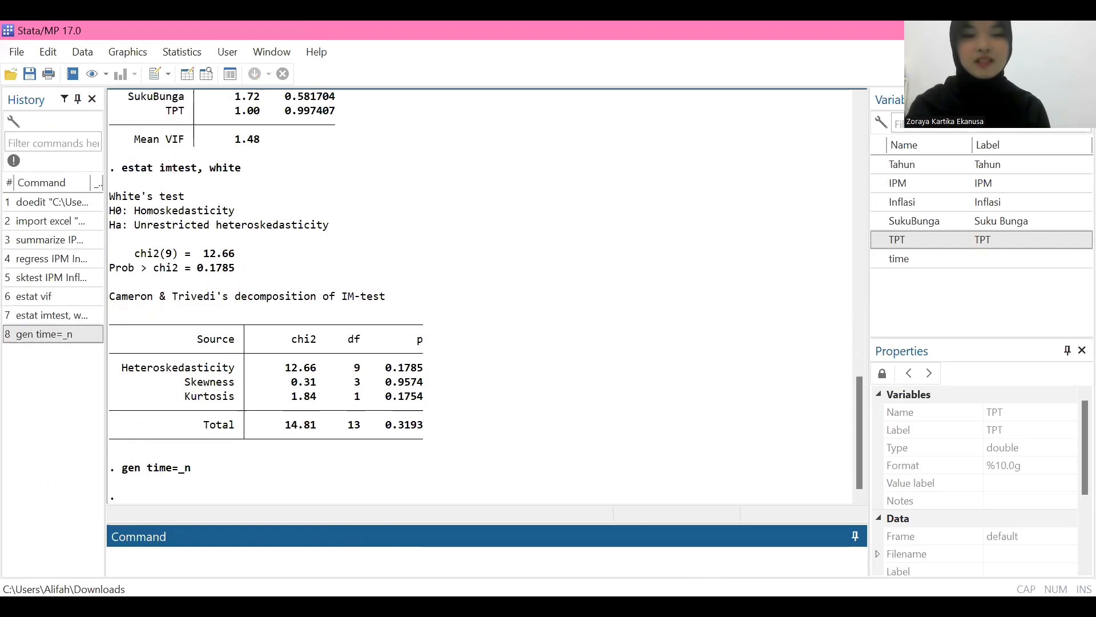
# Declare the data as a time series by running the do-file command tsset time
pyautogui.hotkey('alt', 'Tab')
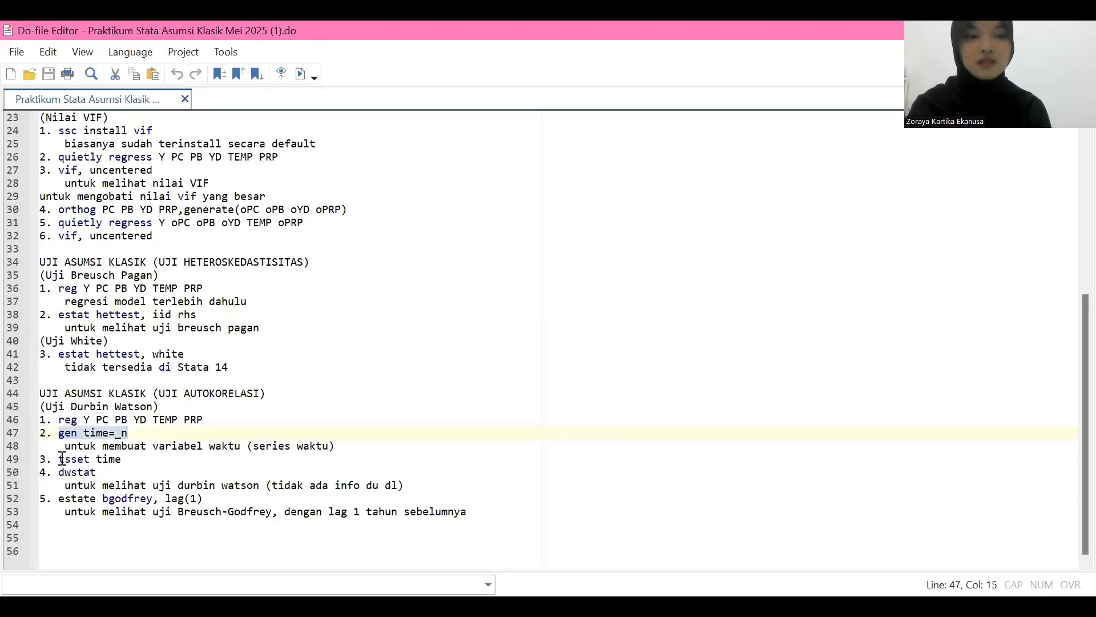
pyautogui.click(59, 459)
pyautogui.moveTo(75, 460); pyautogui.dragTo(123, 461)
pyautogui.hotkey('ctrl', 'c')
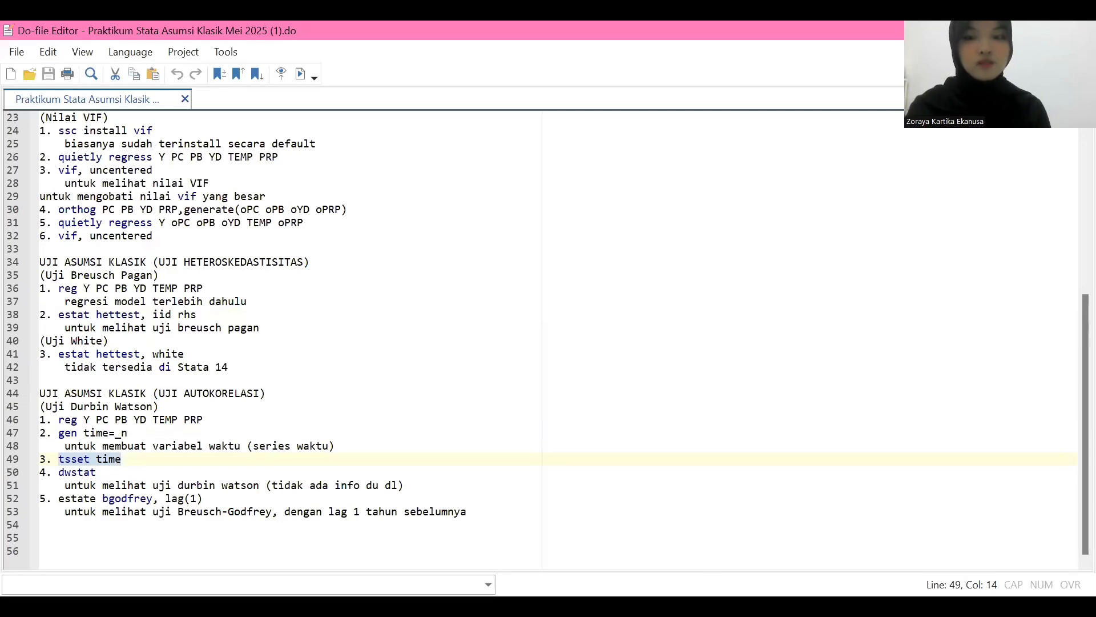
pyautogui.hotkey('alt', 'Tab')
pyautogui.hotkey('ctrl', 'v')
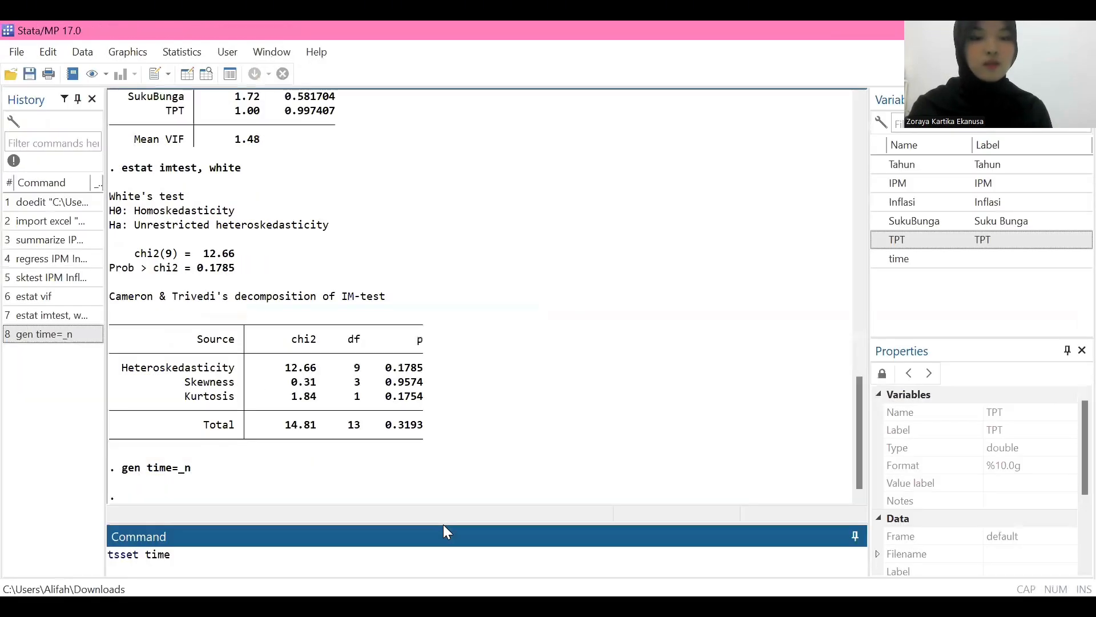
pyautogui.press('Return')
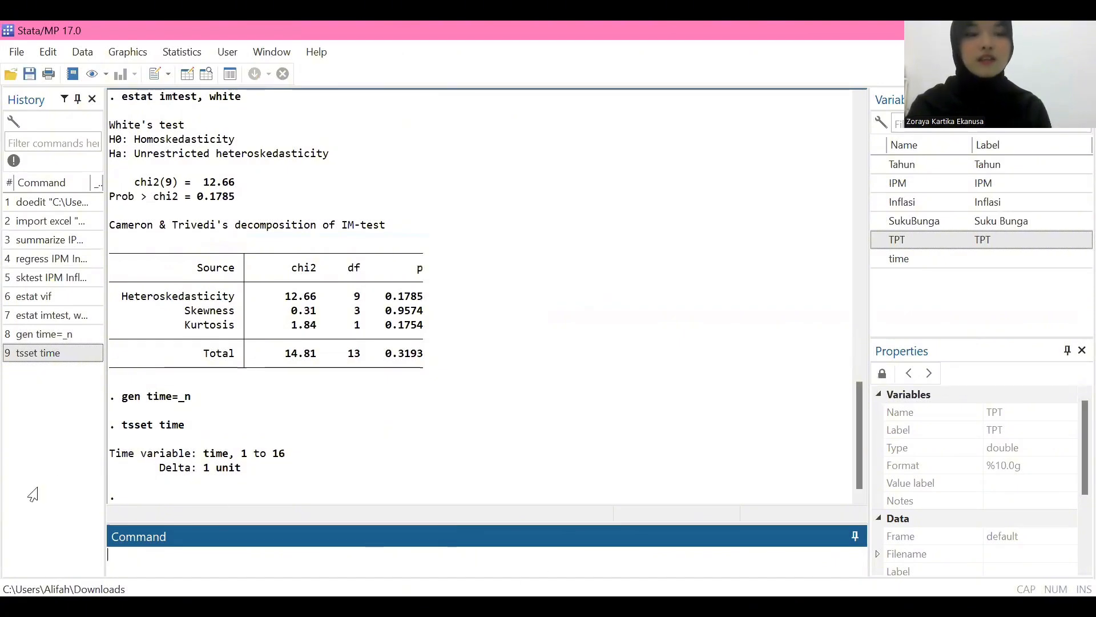
# Run the Durbin-Watson autocorrelation test using the dwstat command from the do-file
pyautogui.hotkey('alt', 'Tab')
pyautogui.click(74, 473)
pyautogui.doubleClick(91, 474)
pyautogui.hotkey('ctrl', 'c')
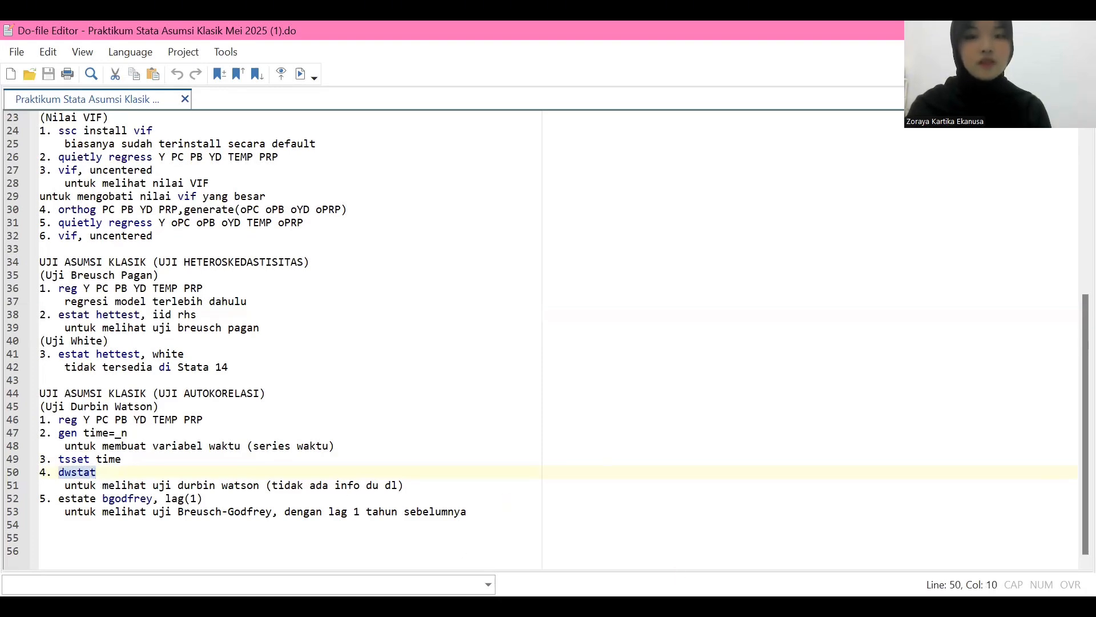
pyautogui.hotkey('alt', 'Tab')
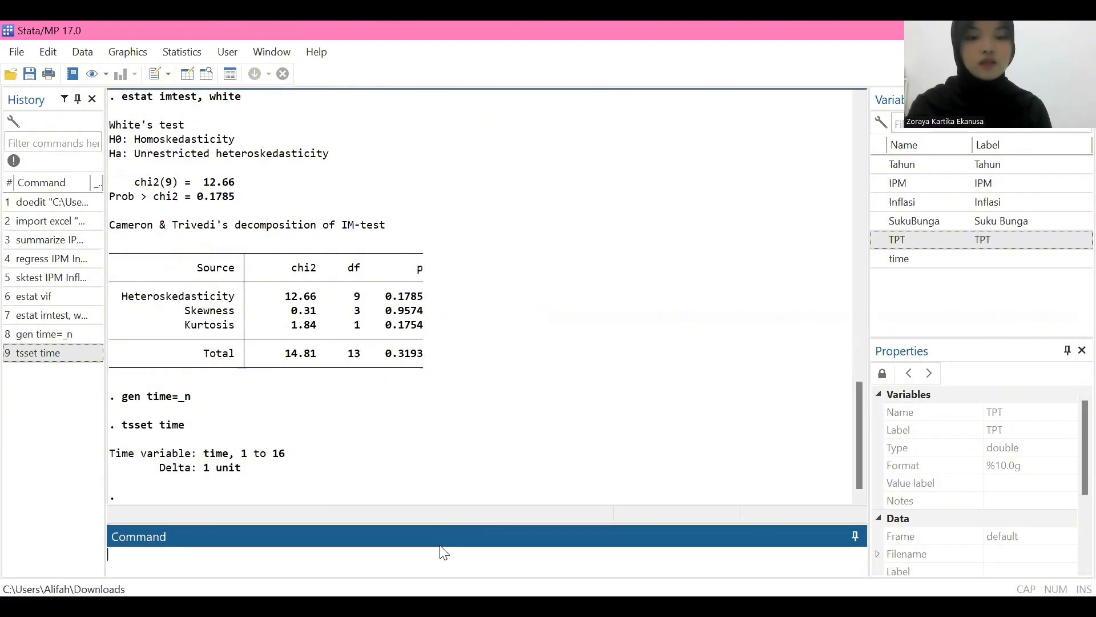
pyautogui.hotkey('ctrl', 'v')
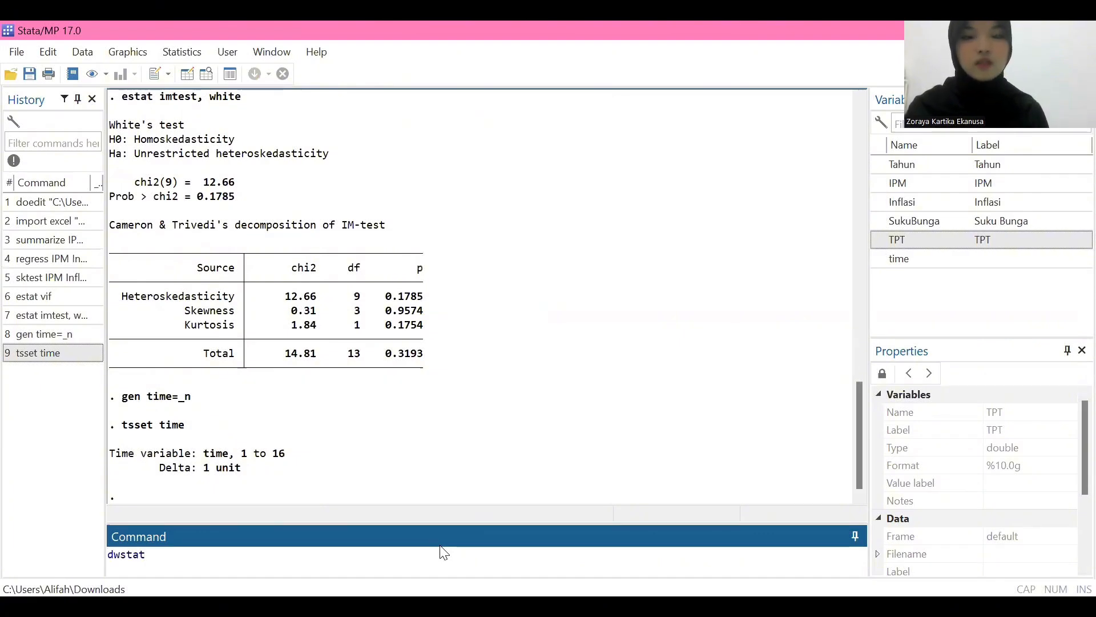
pyautogui.press('Return')
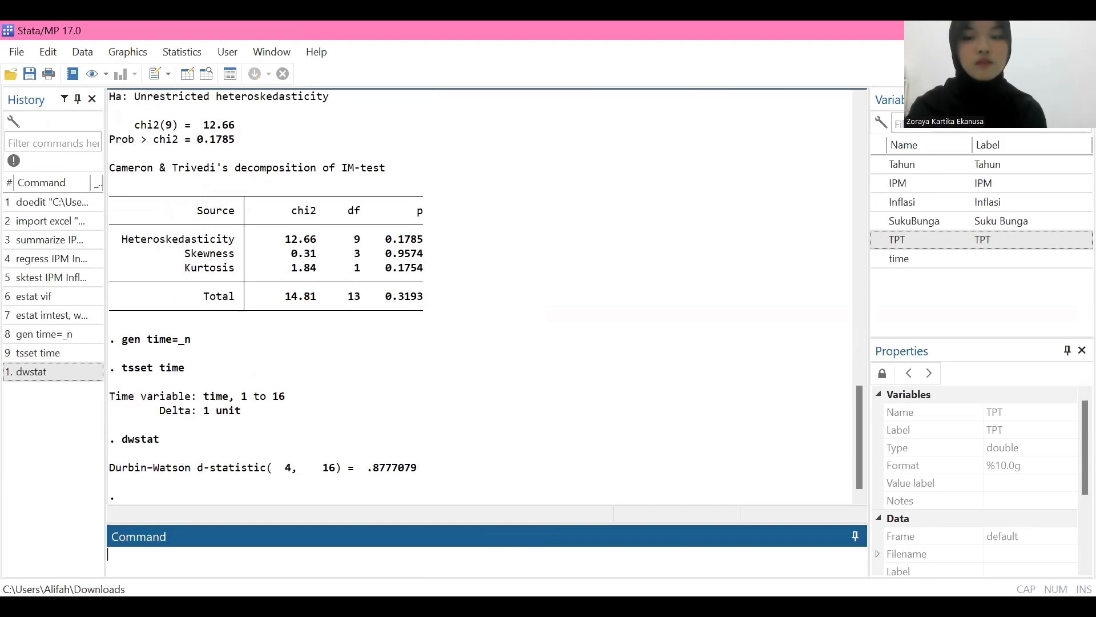
# Copy the Breusch-Godfrey command from the do-file, correct estate to estat, and run it as estat bgodfrey, lag(1)
pyautogui.hotkey('alt', 'Tab')
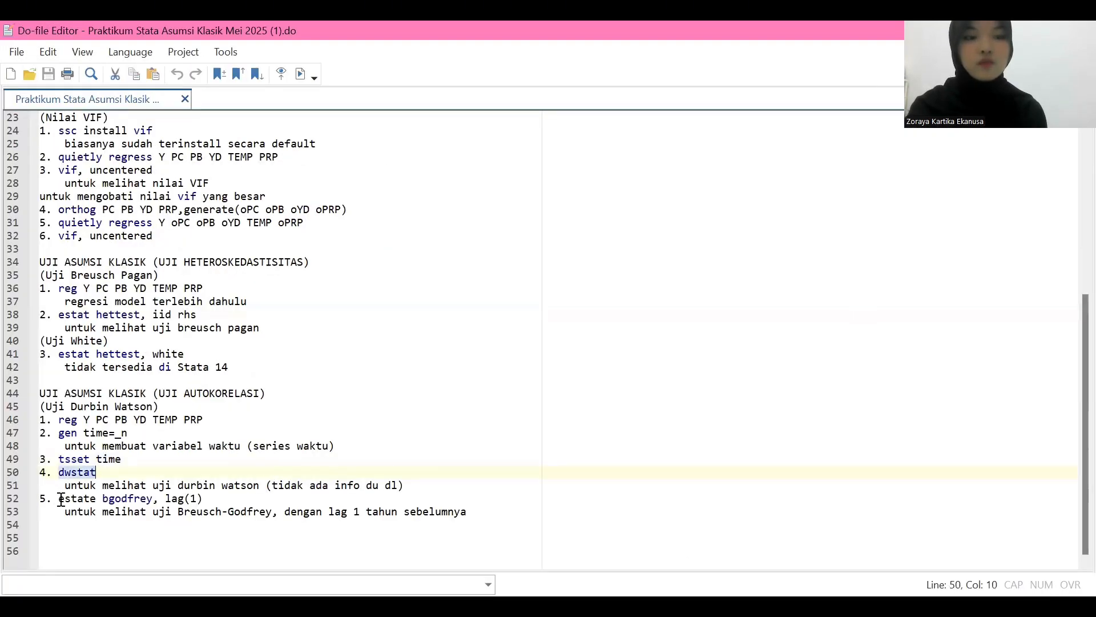
pyautogui.moveTo(61, 499); pyautogui.dragTo(176, 499)
pyautogui.moveTo(94, 511); pyautogui.dragTo(58, 499)
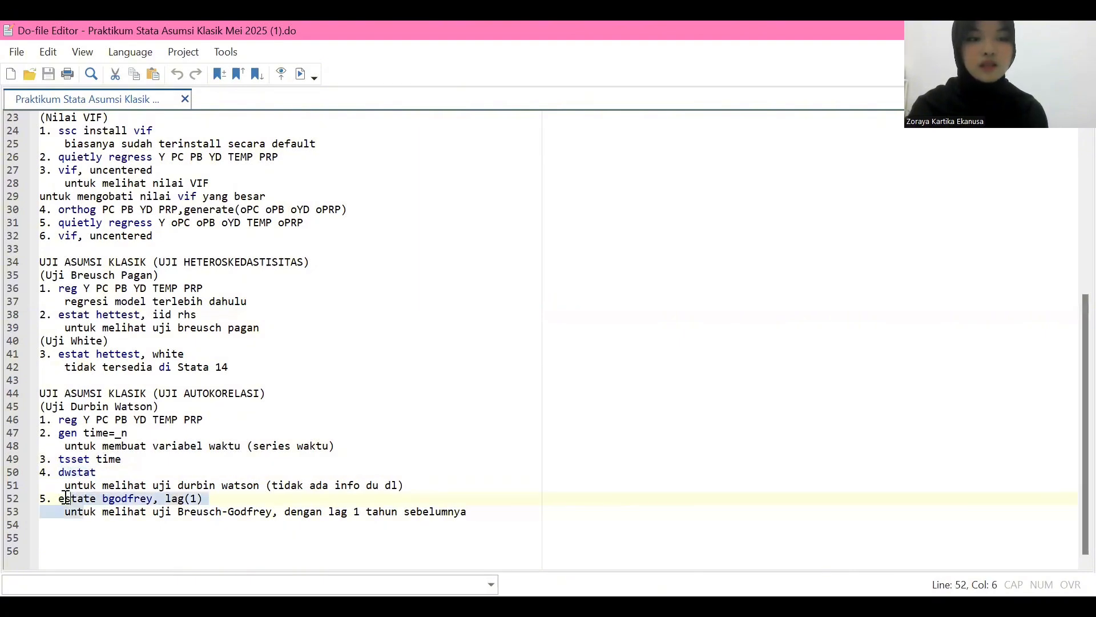
pyautogui.hotkey('ctrl', 'shift', 'Right')
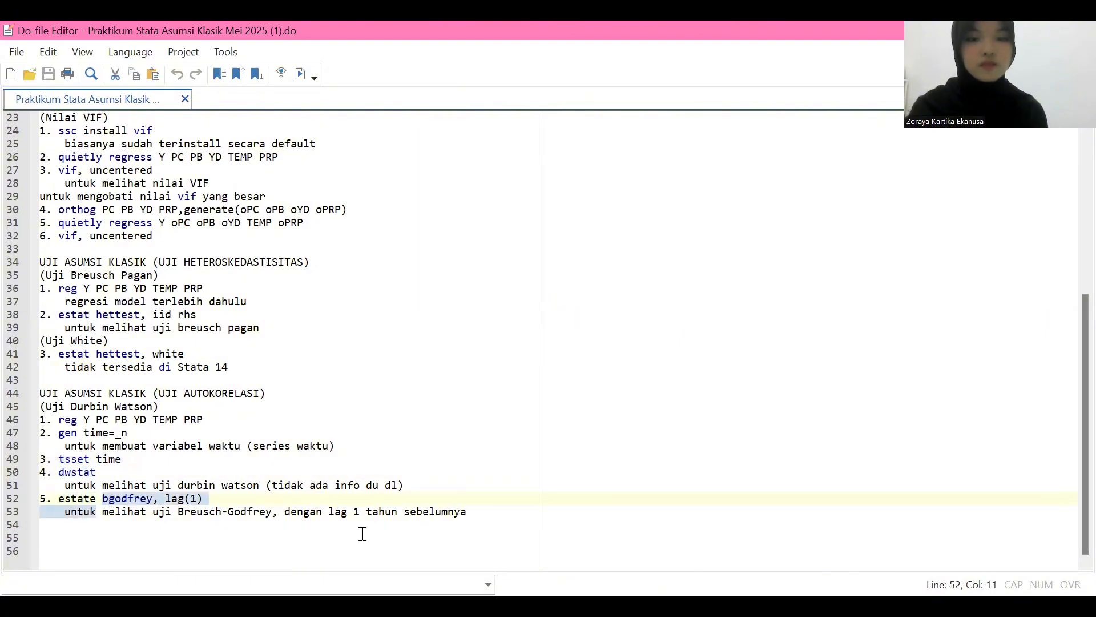
pyautogui.moveTo(59, 499); pyautogui.dragTo(203, 499)
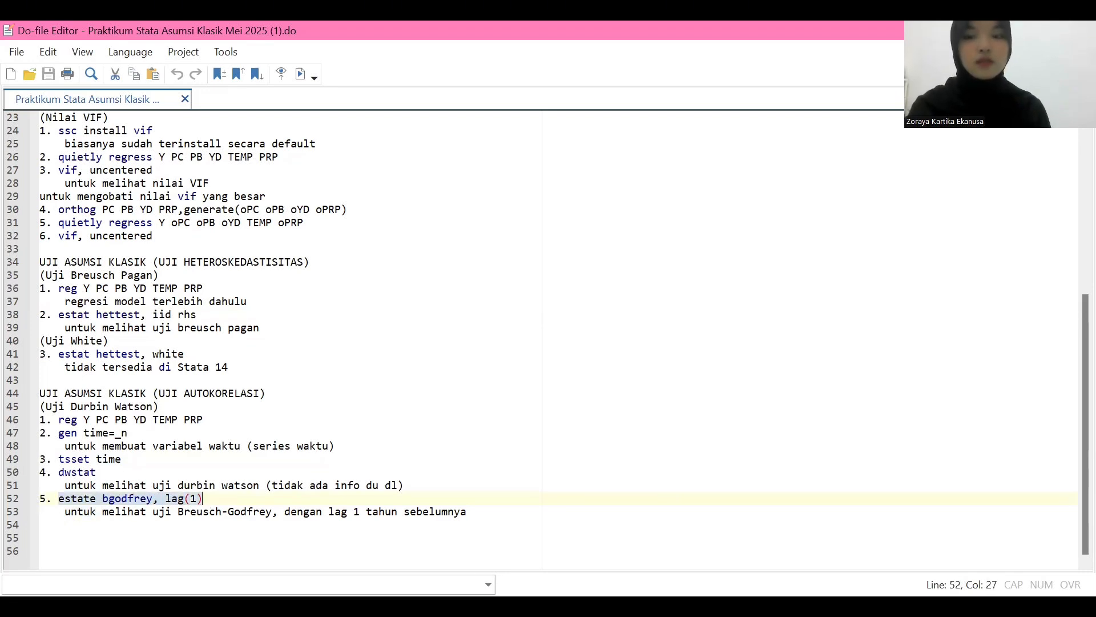
pyautogui.hotkey('ctrl', 'c')
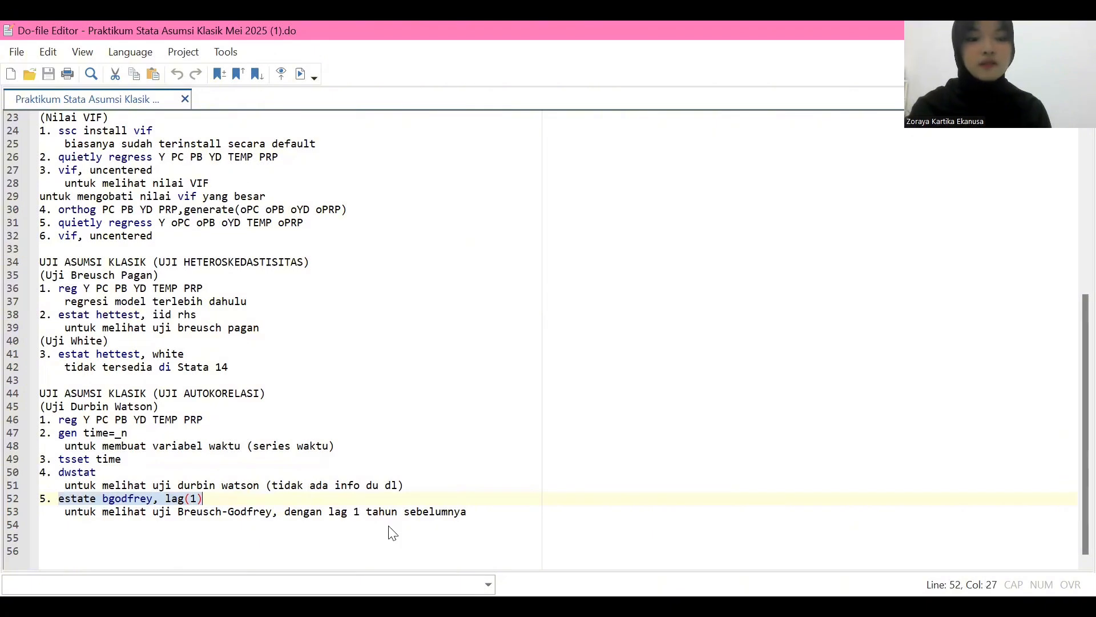
pyautogui.hotkey('alt', 'Tab')
pyautogui.hotkey('ctrl', 'v')
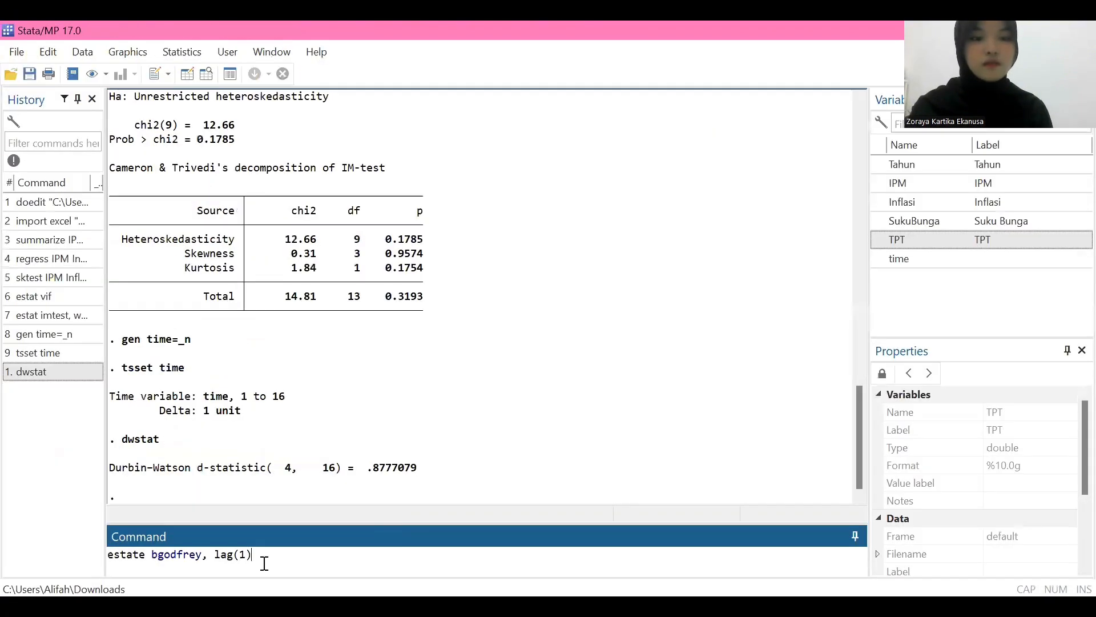
pyautogui.click(149, 555)
pyautogui.press('BackSpace')
pyautogui.press('Return')
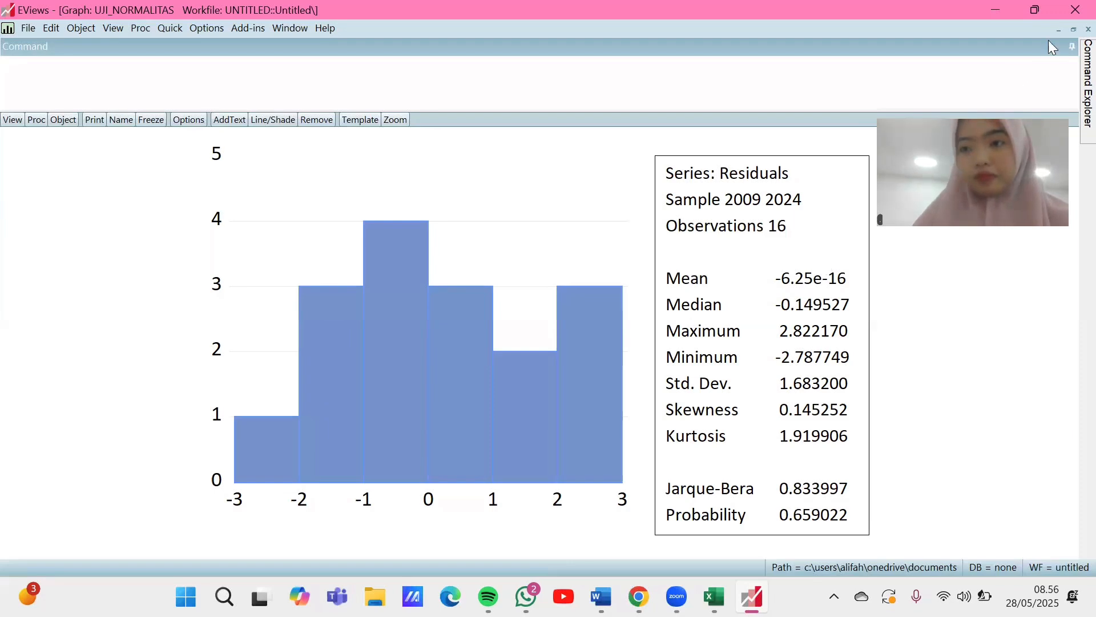
# In EViews, restore the normality graph window, maximize the equation window and examine the Breusch-Godfrey test's Prob. Chi-Square(2)
pyautogui.click(1074, 29)
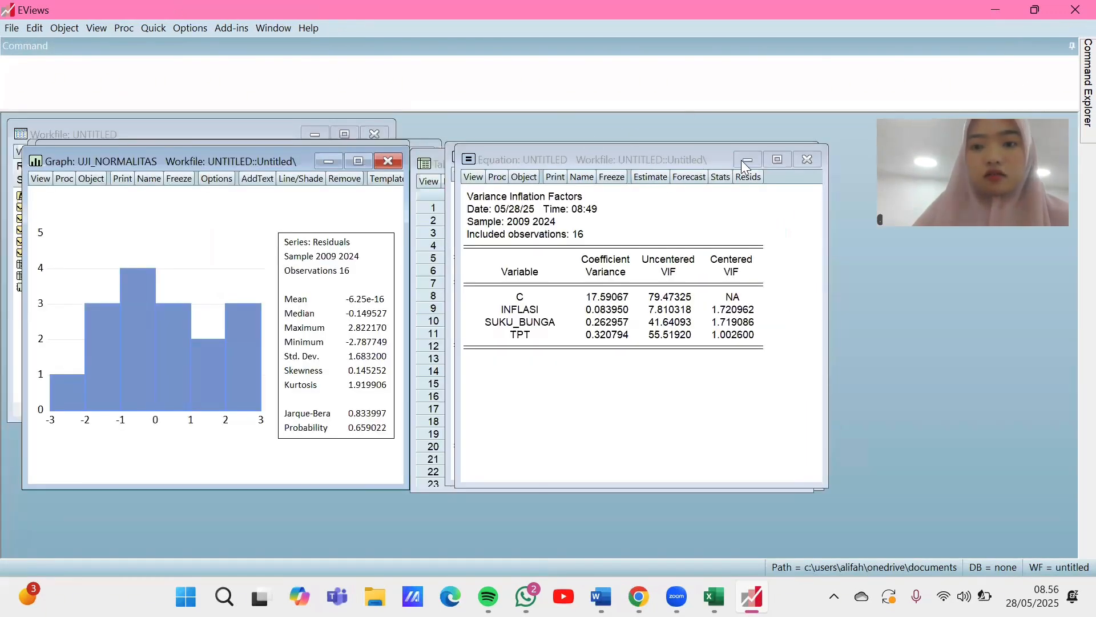
pyautogui.click(776, 163)
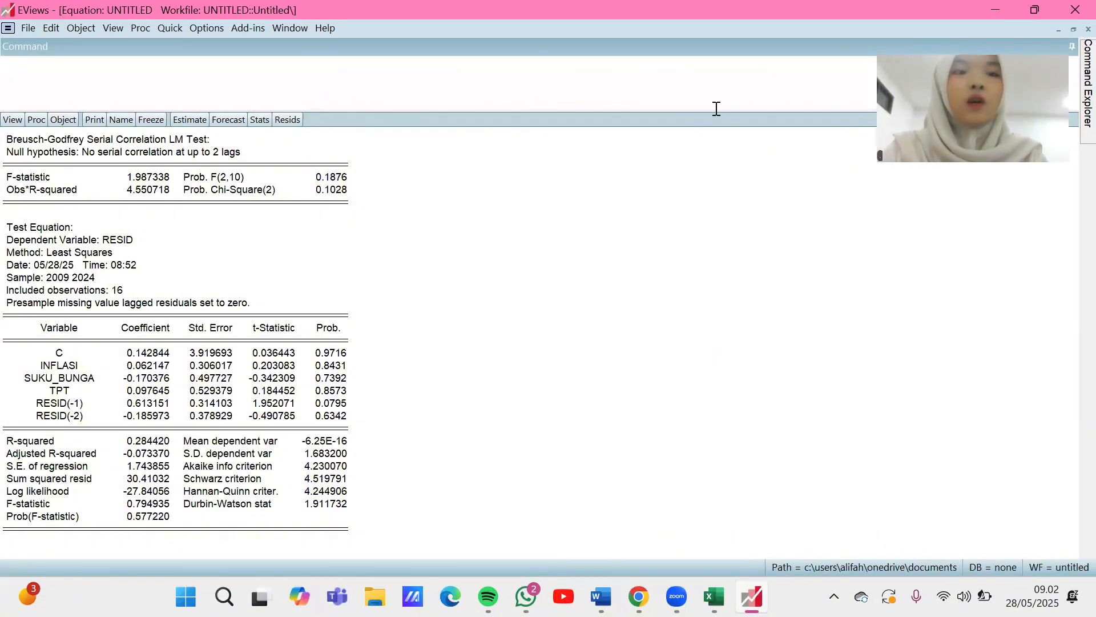
pyautogui.click(191, 190)
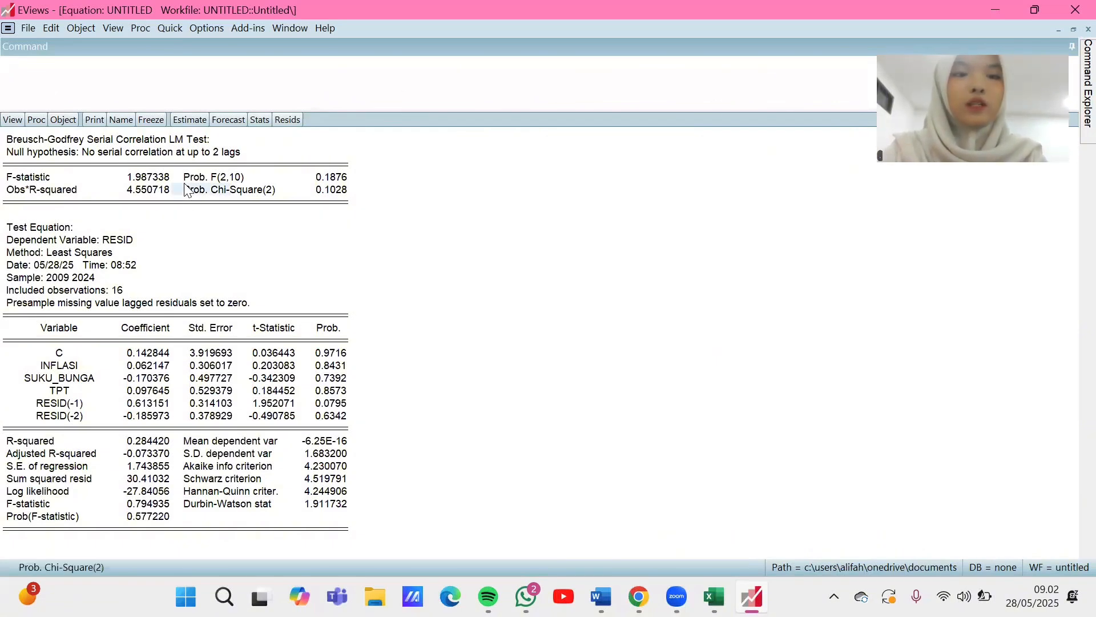
pyautogui.click(338, 191)
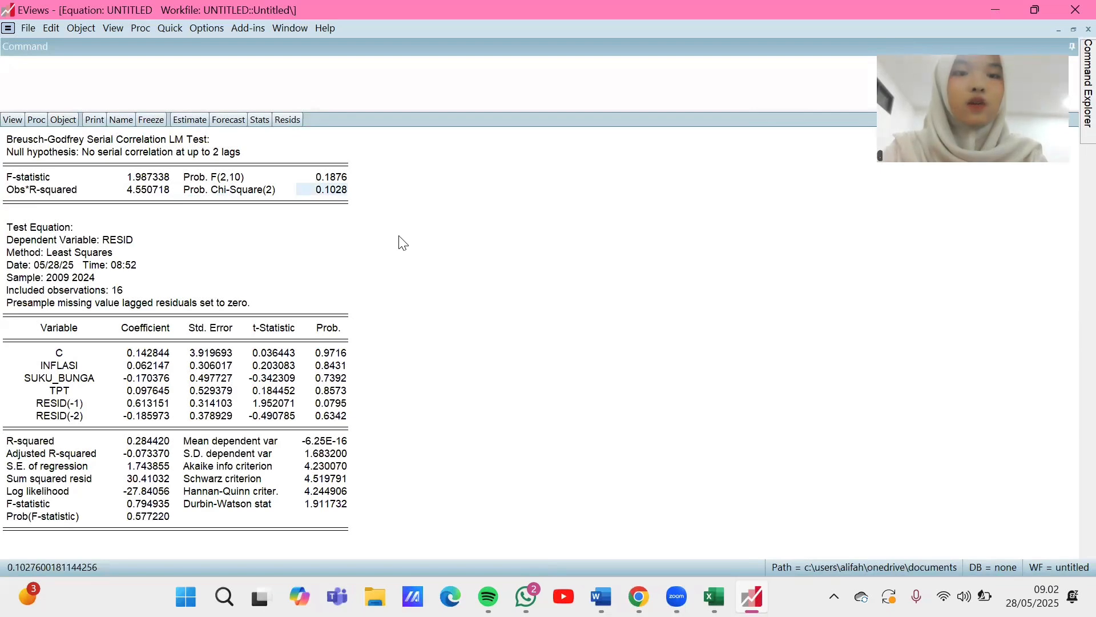